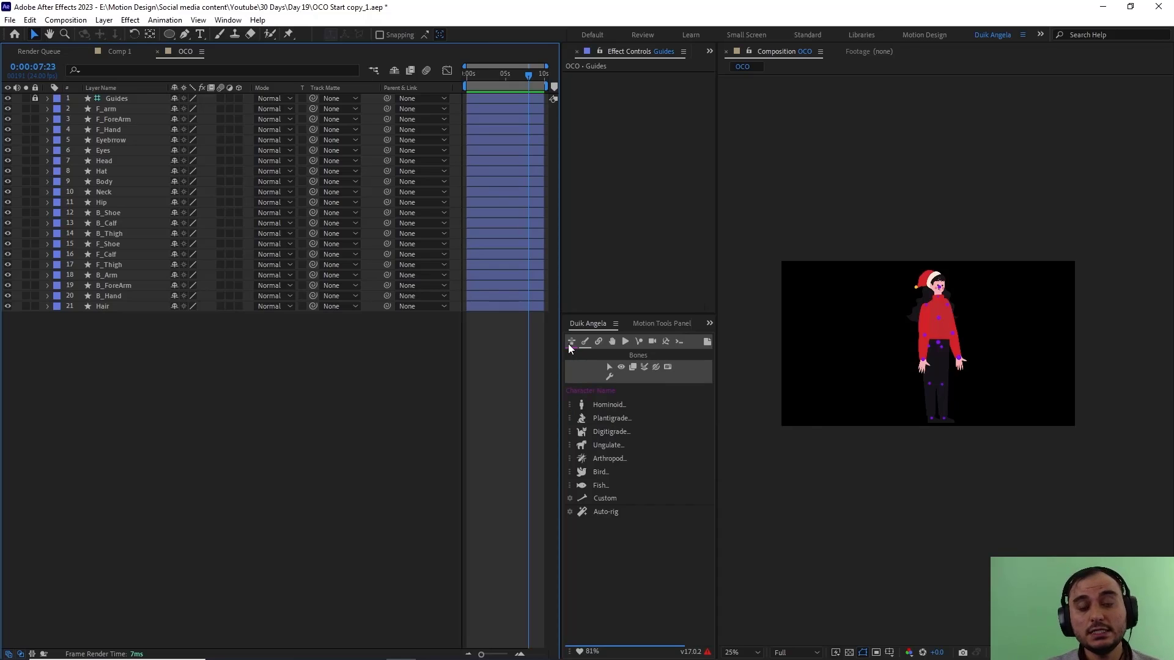
click(879, 355)
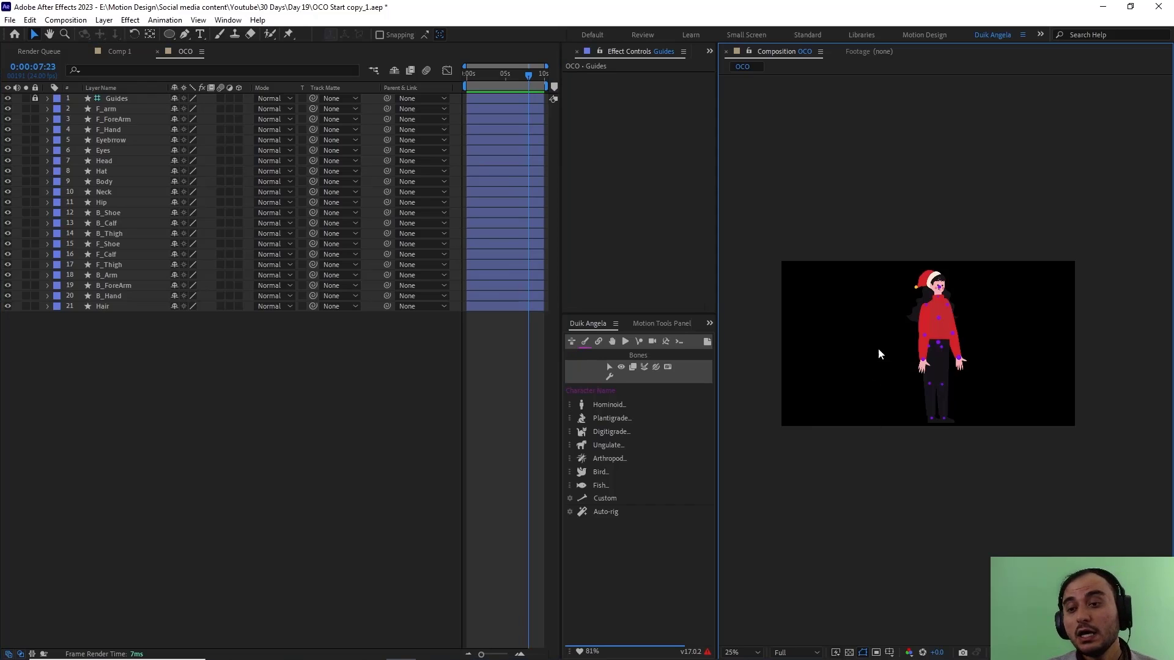
key(period)
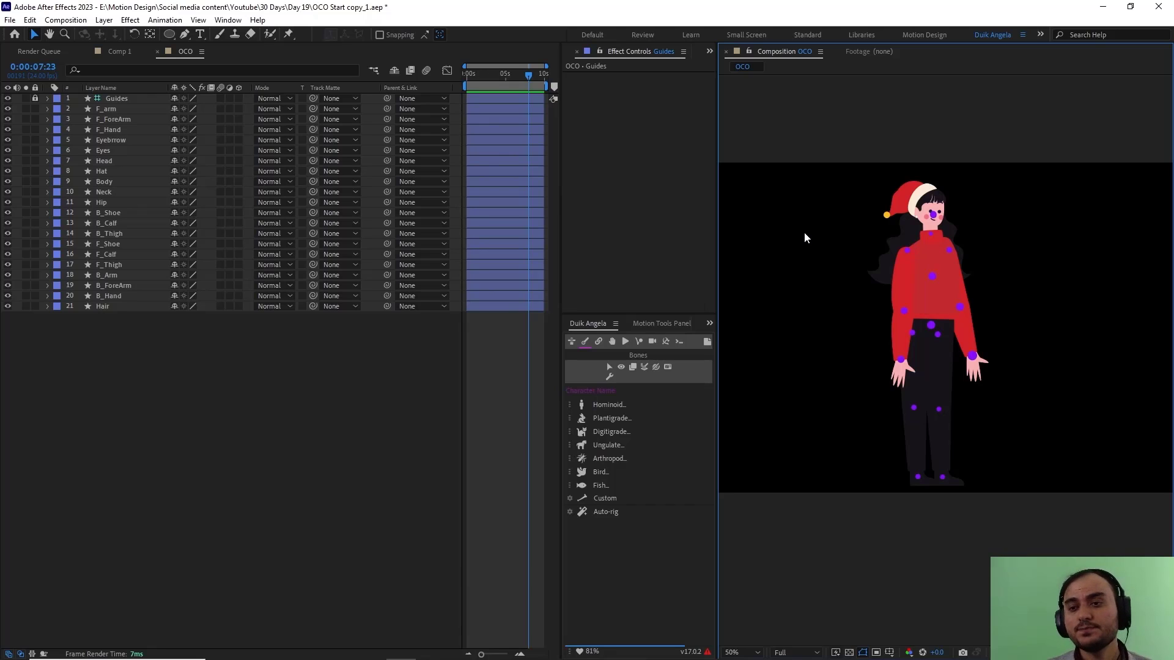
click(320, 412)
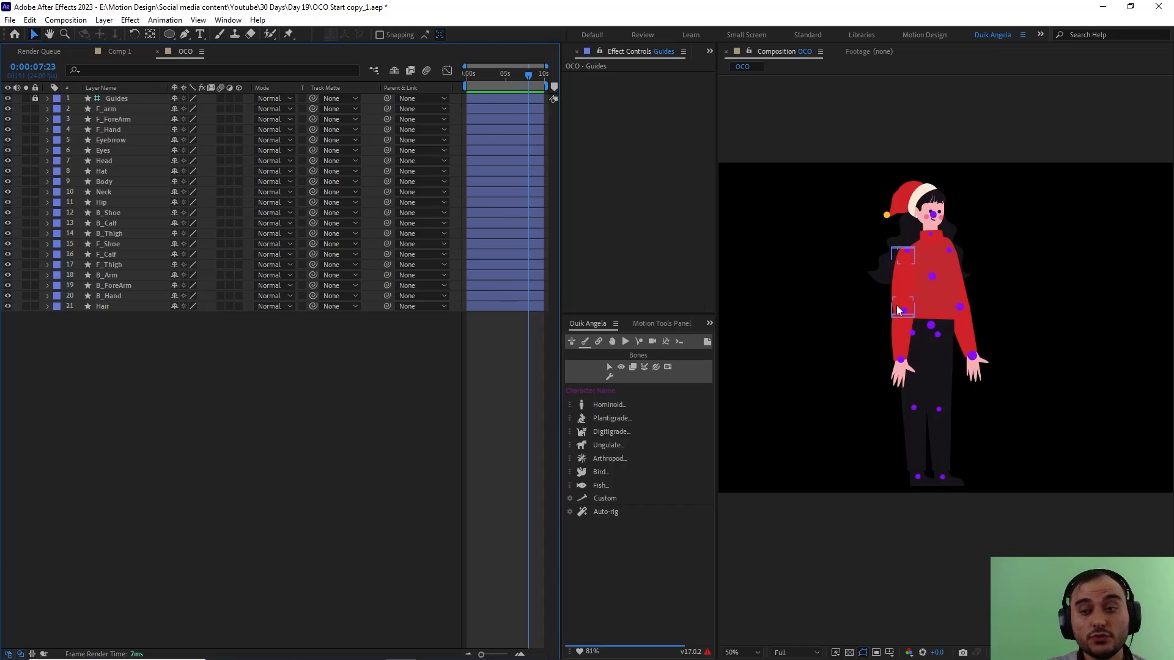
click(819, 408)
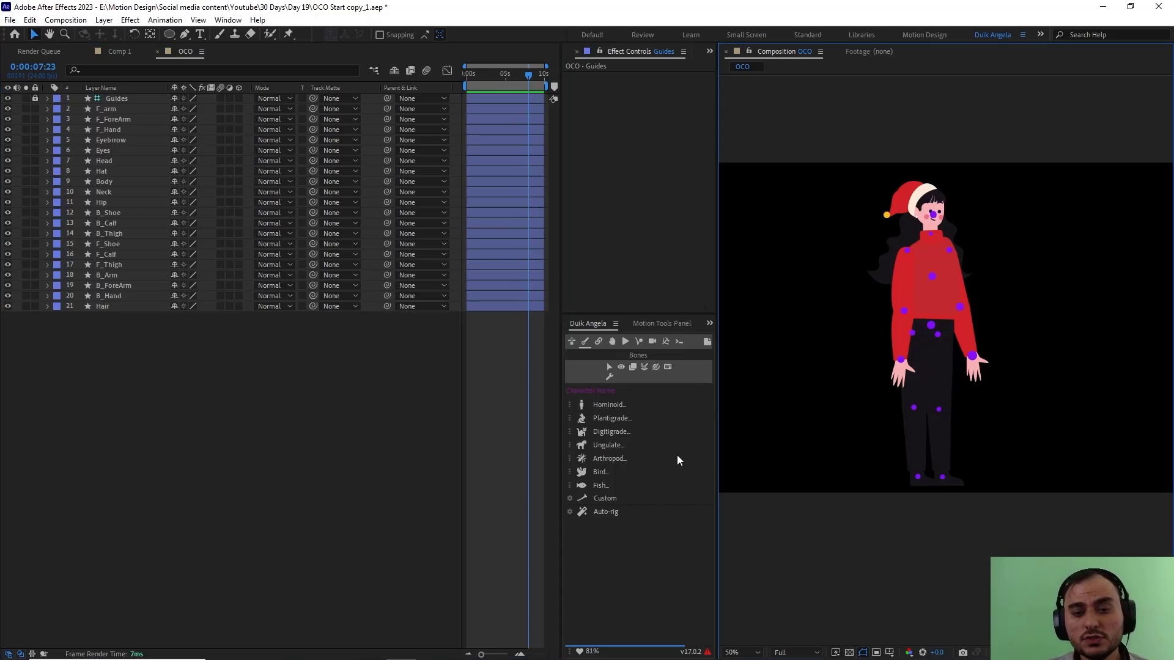
click(443, 456)
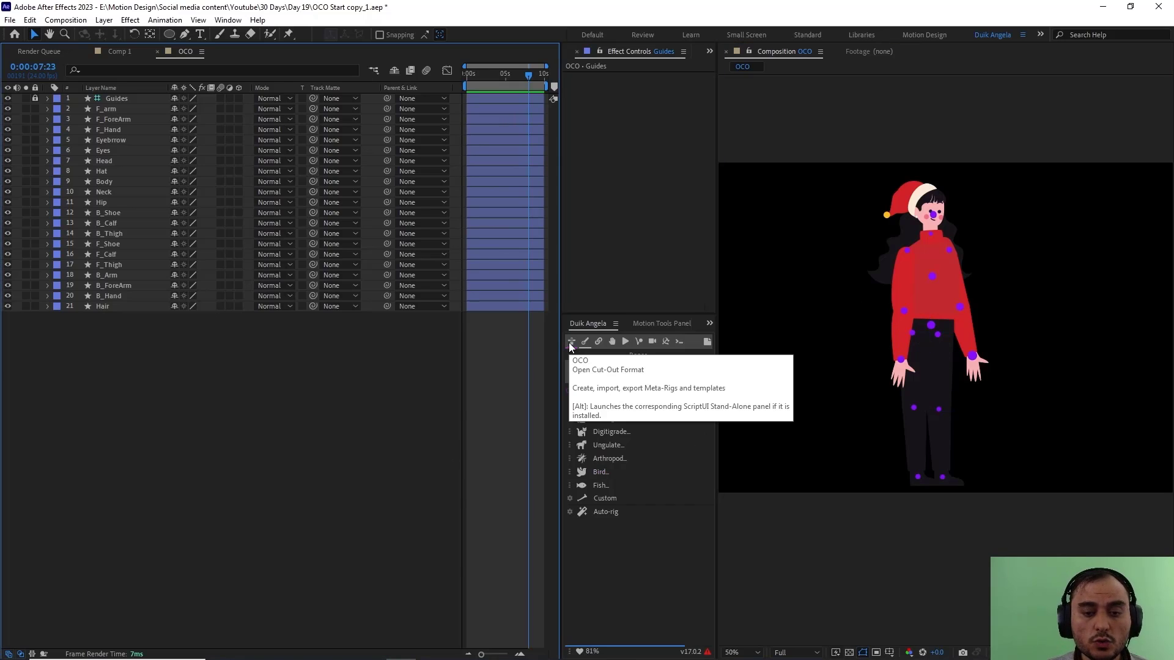
Step: Add the Human (simple) Hominoid meta-rig from Duik's OCO library, permanently disabling the layer-controls alert and ignoring its suggestion
click(570, 343)
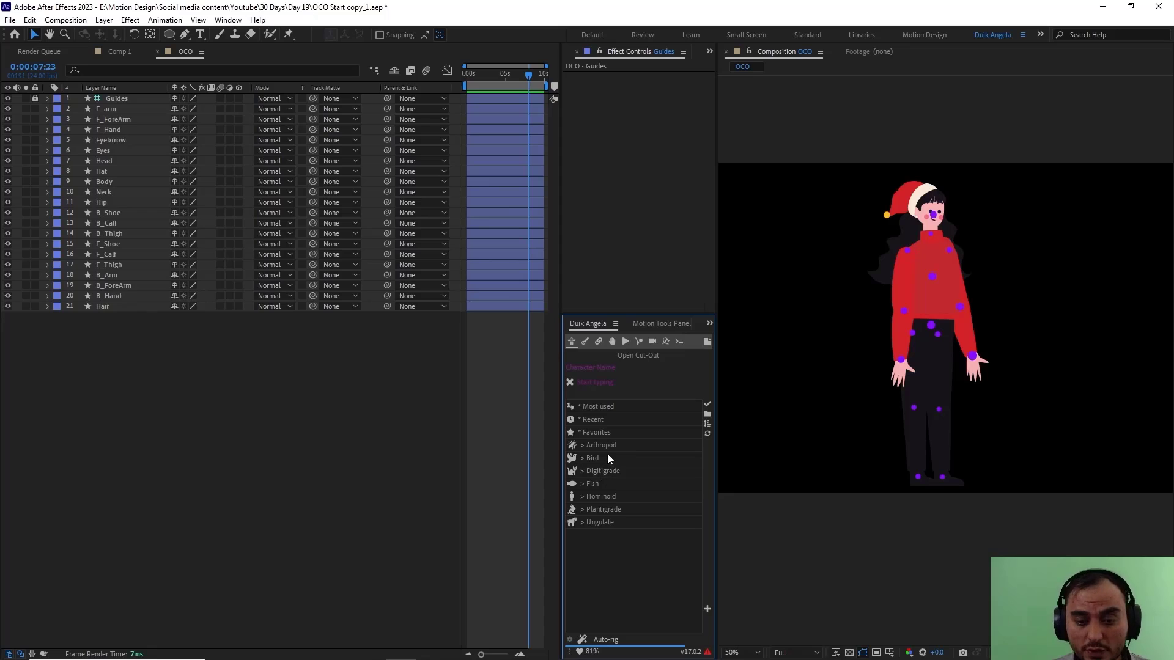
click(603, 497)
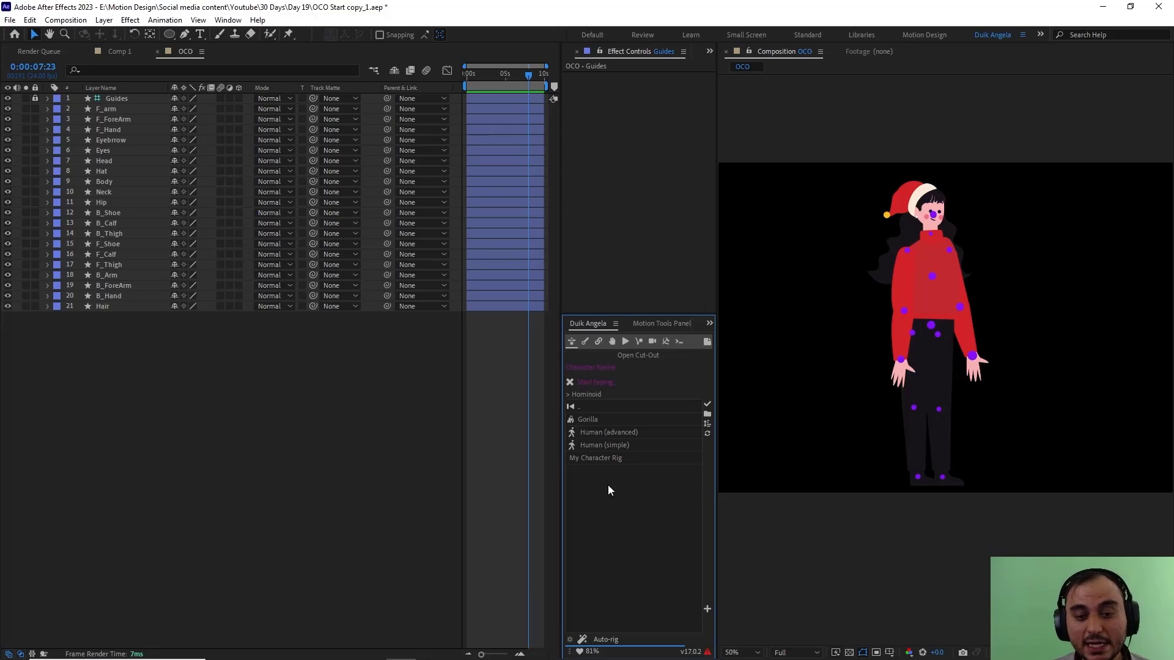
click(605, 449)
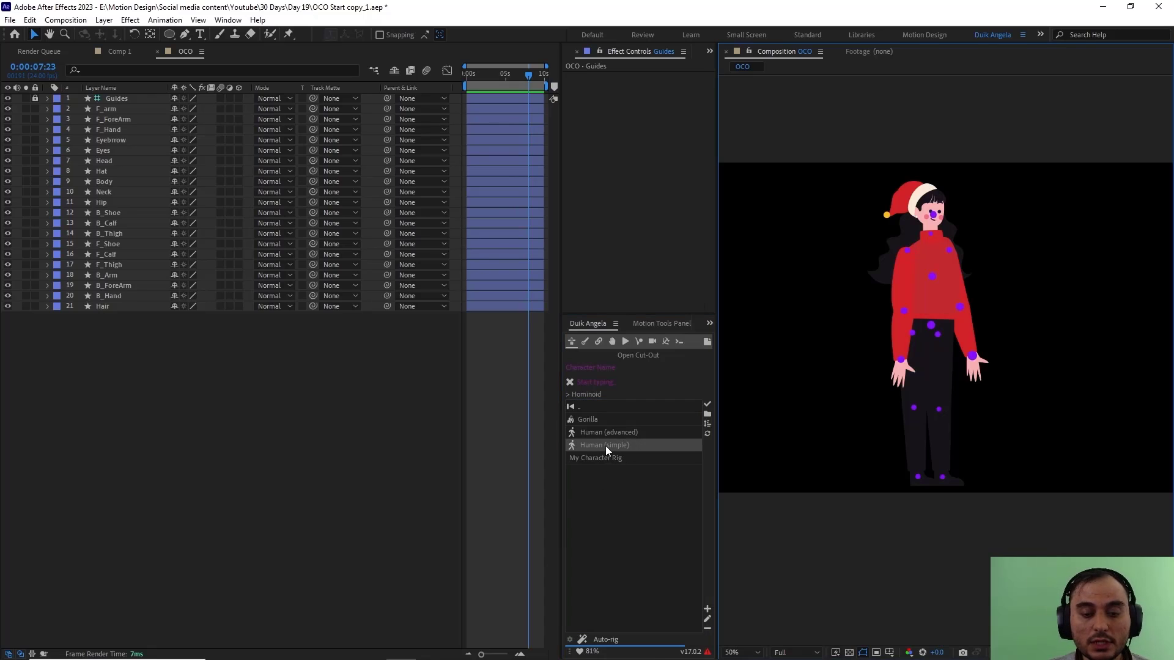
double_click(605, 449)
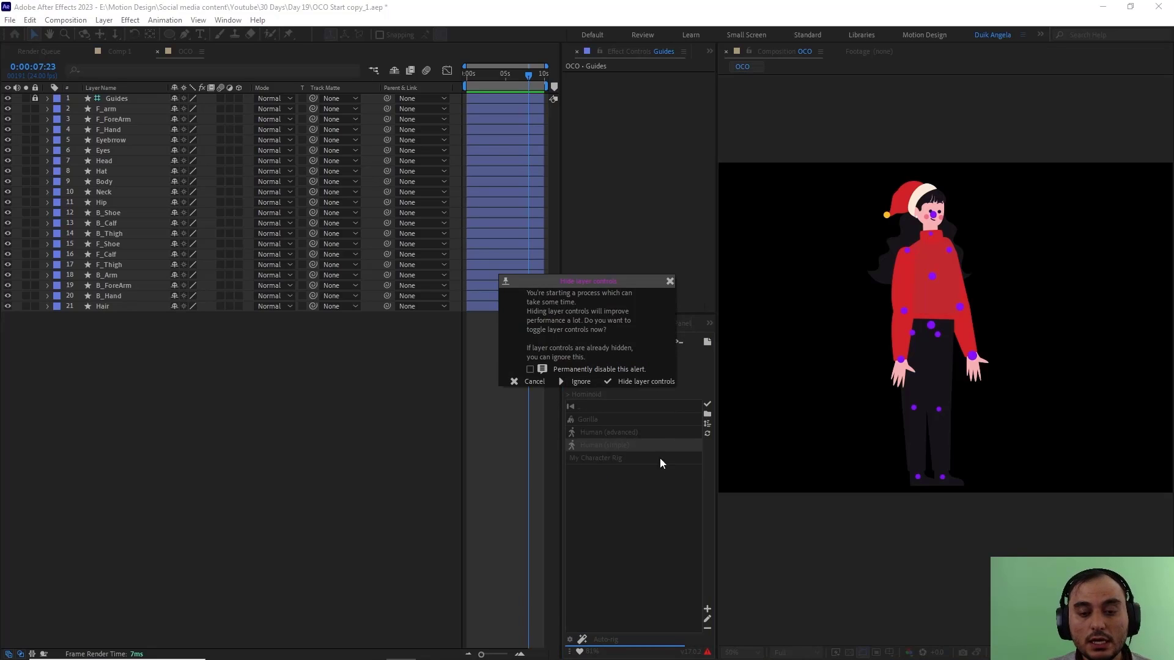
click(530, 369)
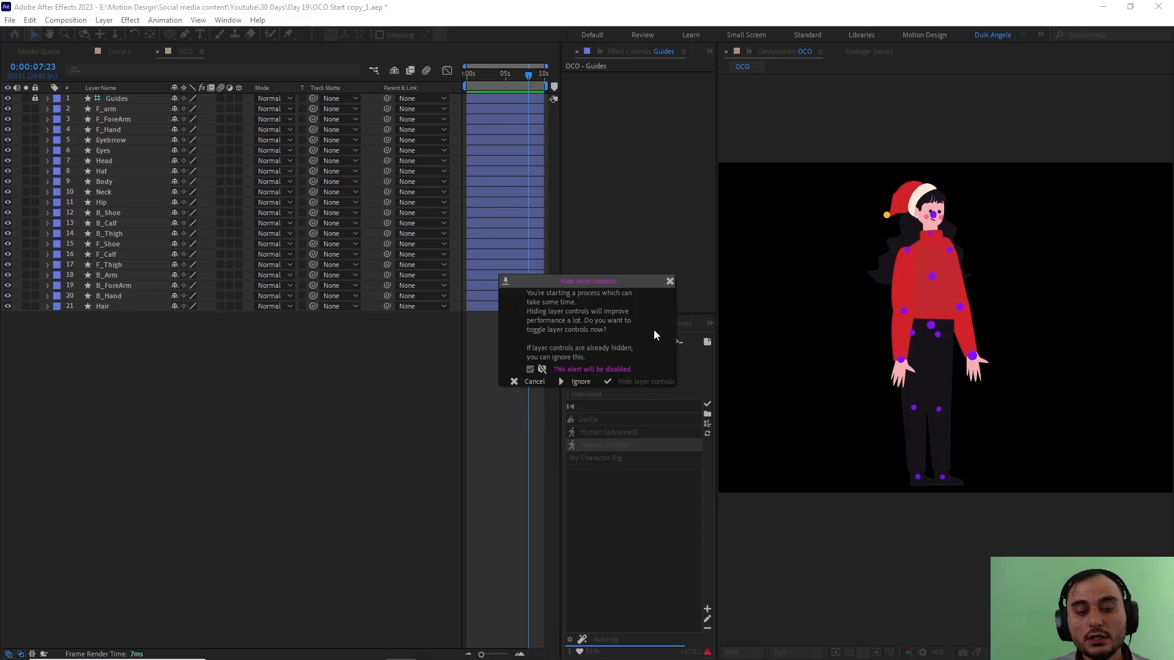
click(578, 383)
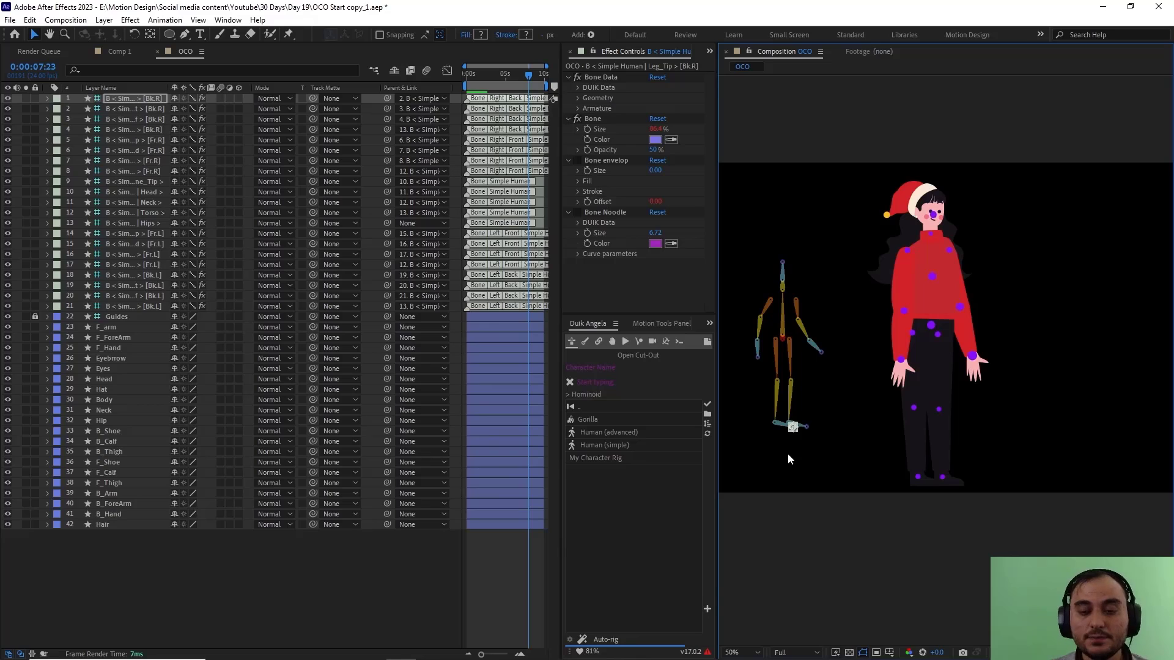
click(256, 582)
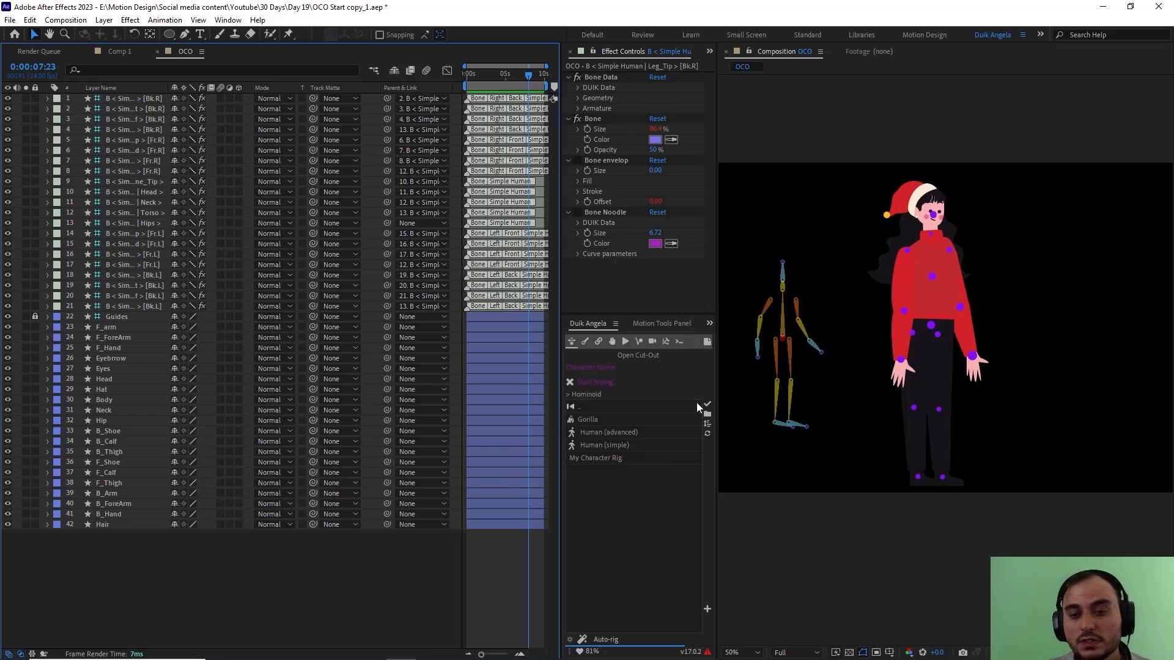
Step: Move the Simple Human rig's Hips bone onto the purple guide dot at the centre of the character's hips
scroll(742, 357, up, 1)
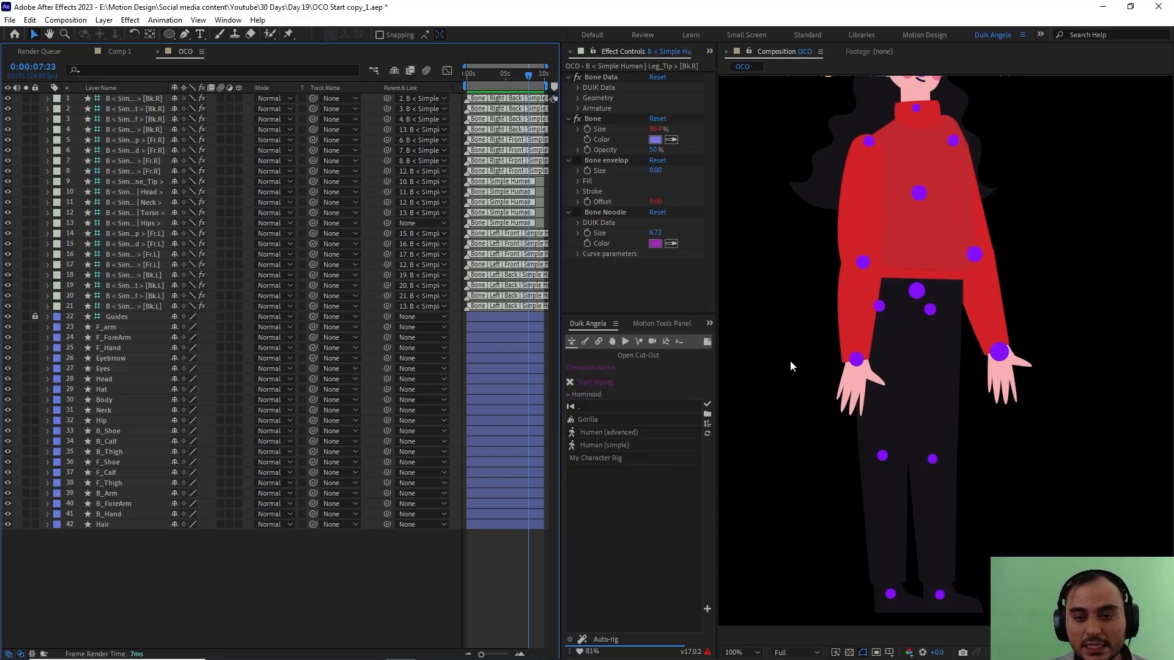
drag(783, 338, 1034, 289)
click(868, 271)
scroll(976, 287, down, 1)
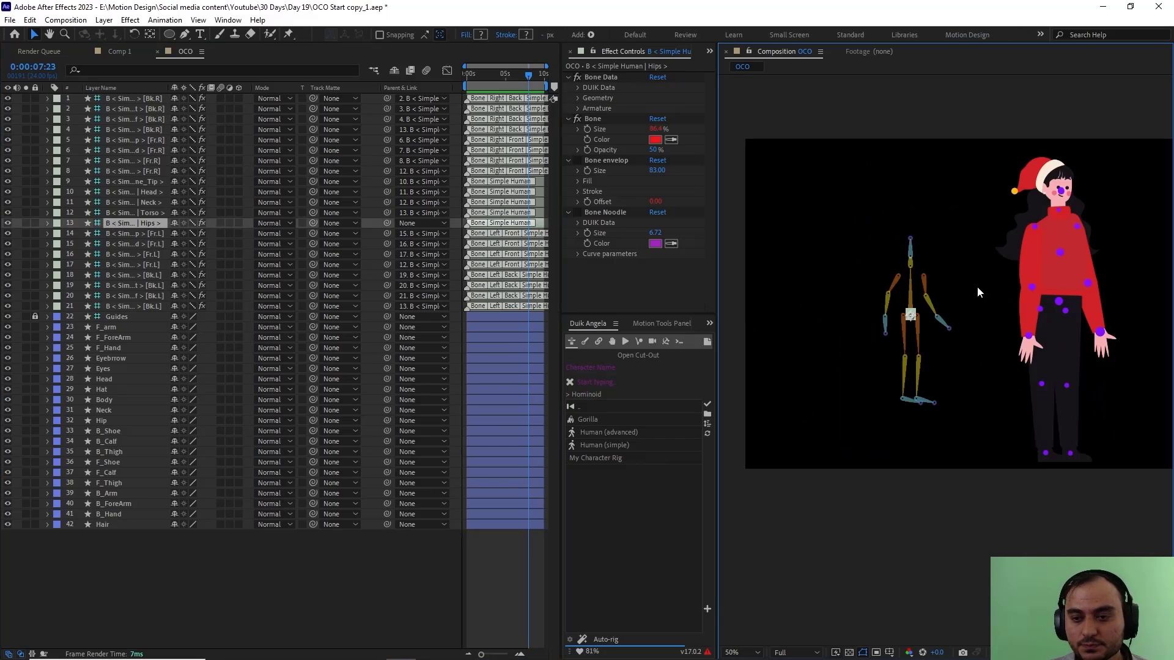
drag(940, 283, 648, 375)
scroll(1021, 357, up, 2)
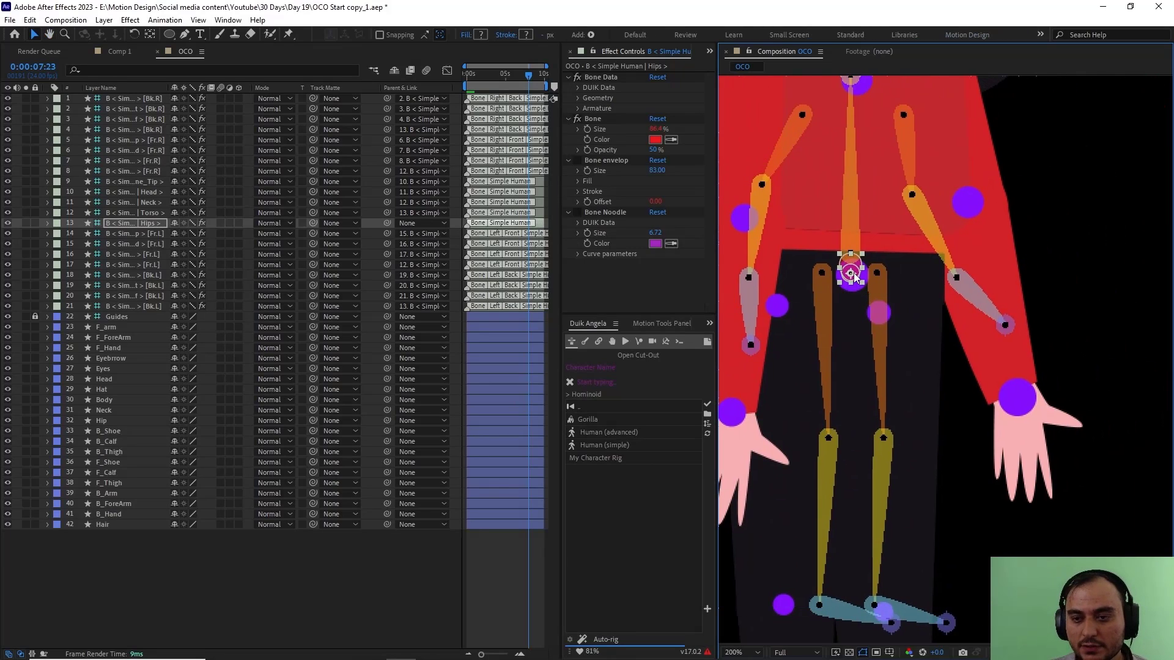
drag(856, 275, 857, 276)
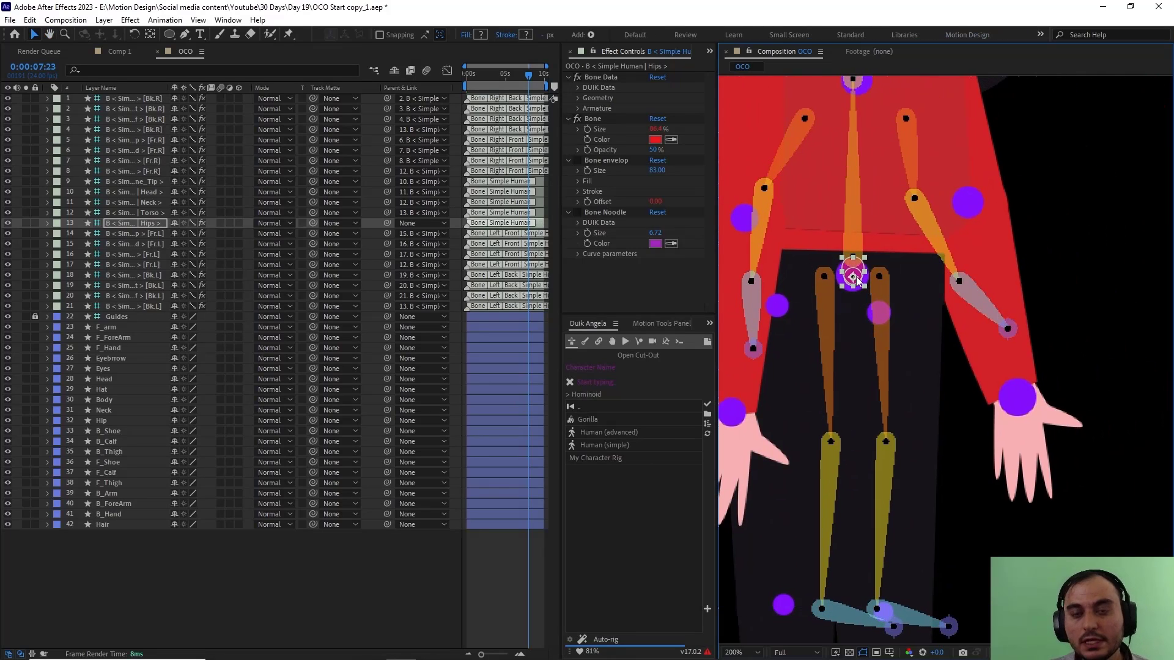
key(/)
click(151, 574)
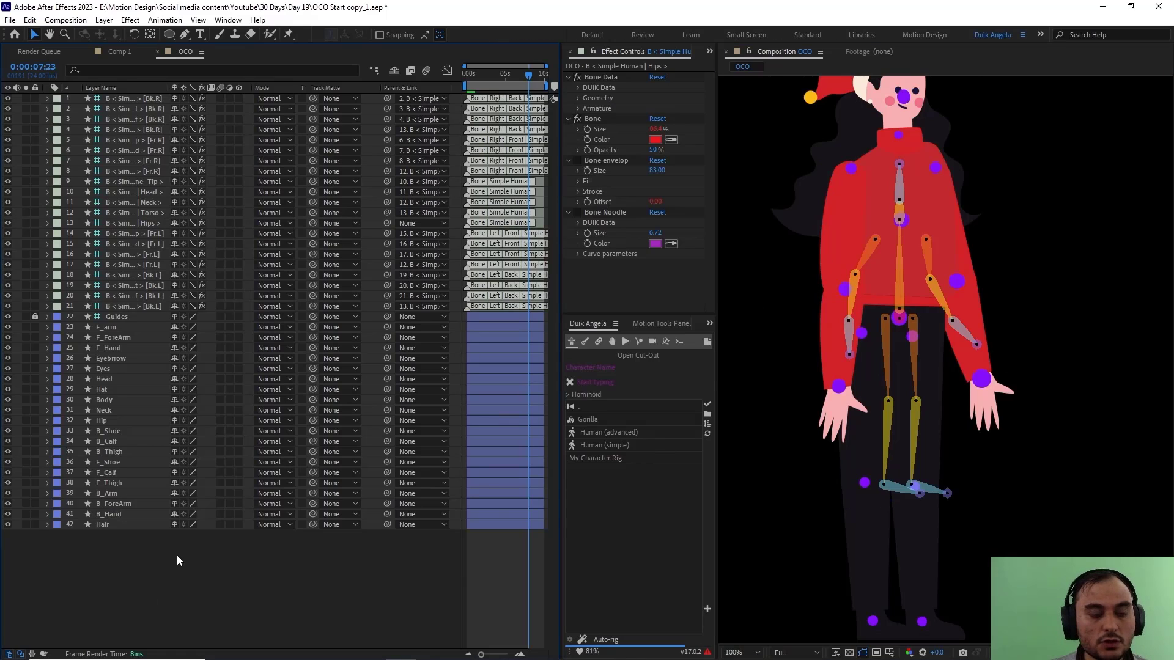
Step: Move the left Thigh bone [Bk.L] down onto the guide dot at the top of the matching leg
click(150, 309)
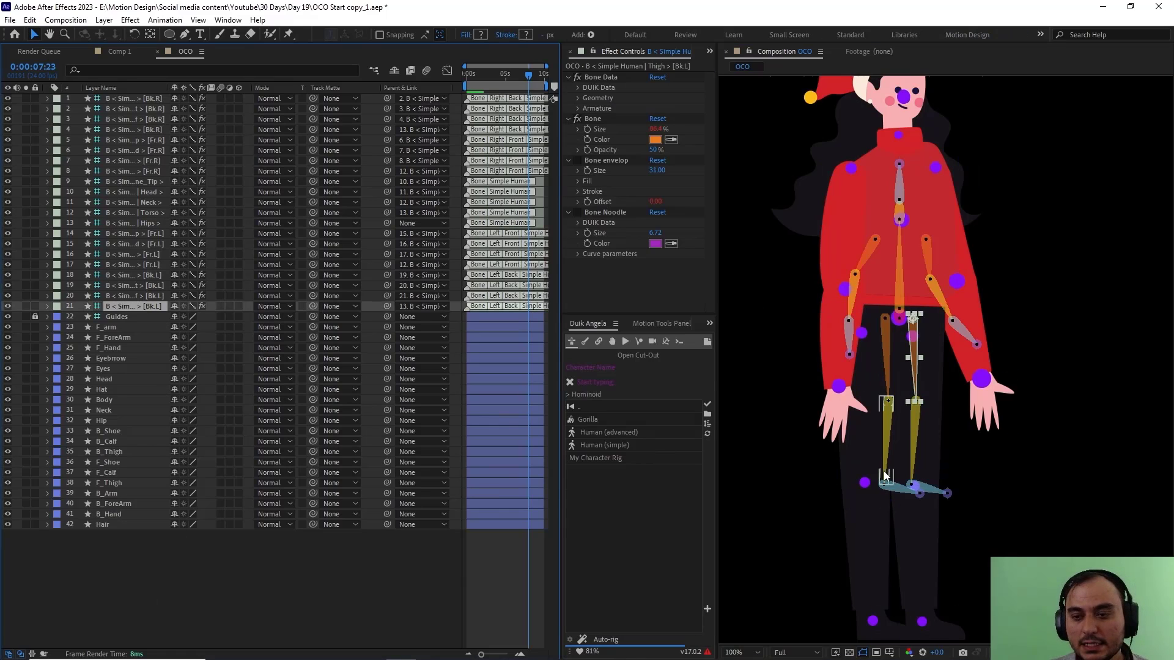
middle_click(751, 388)
scroll(918, 400, up, 1)
drag(859, 346, 845, 397)
key(v)
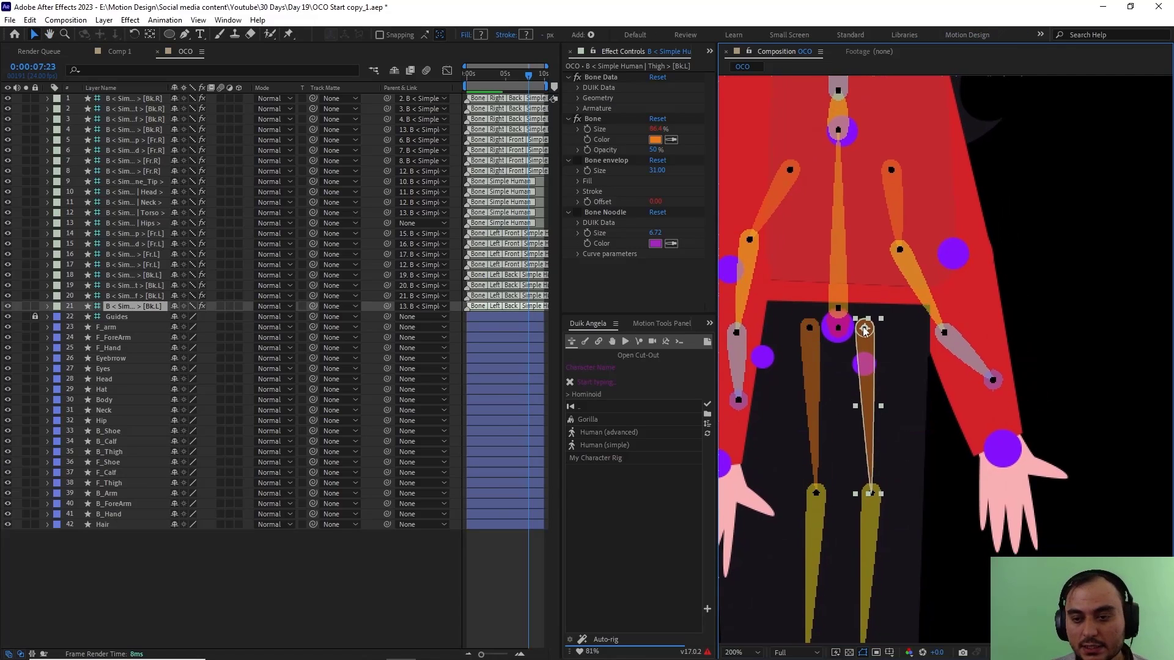
drag(864, 335, 864, 366)
Step: Move the left Calf bone [Bk.L] onto the knee guide dot of the same leg
key(space)
drag(907, 456, 878, 256)
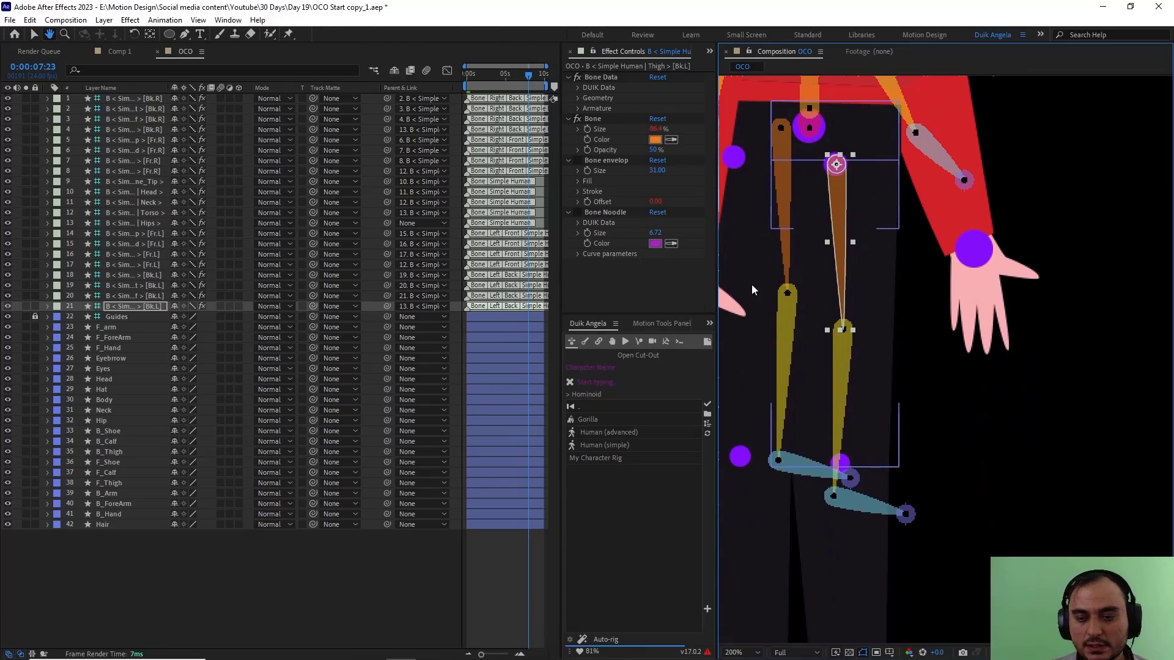
click(842, 337)
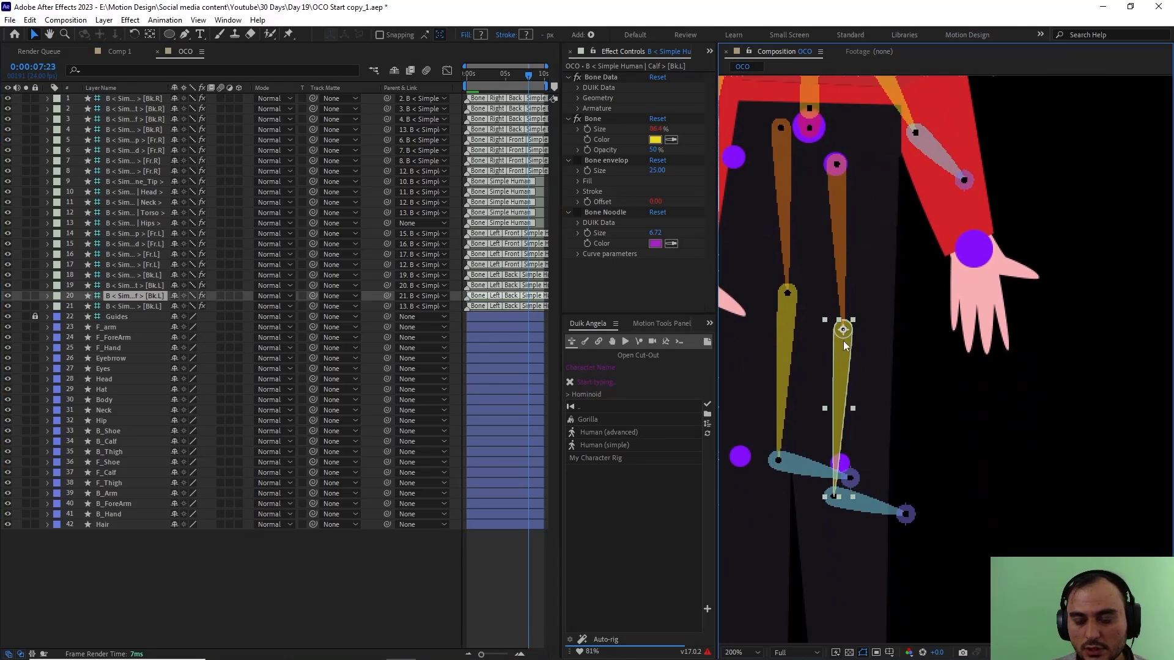
drag(843, 342, 846, 142)
Step: Place the left Foot bone [Bk.L] on the ankle guide dot and its Leg_Tip bone at the toe of the shoe
key(space)
click(791, 342)
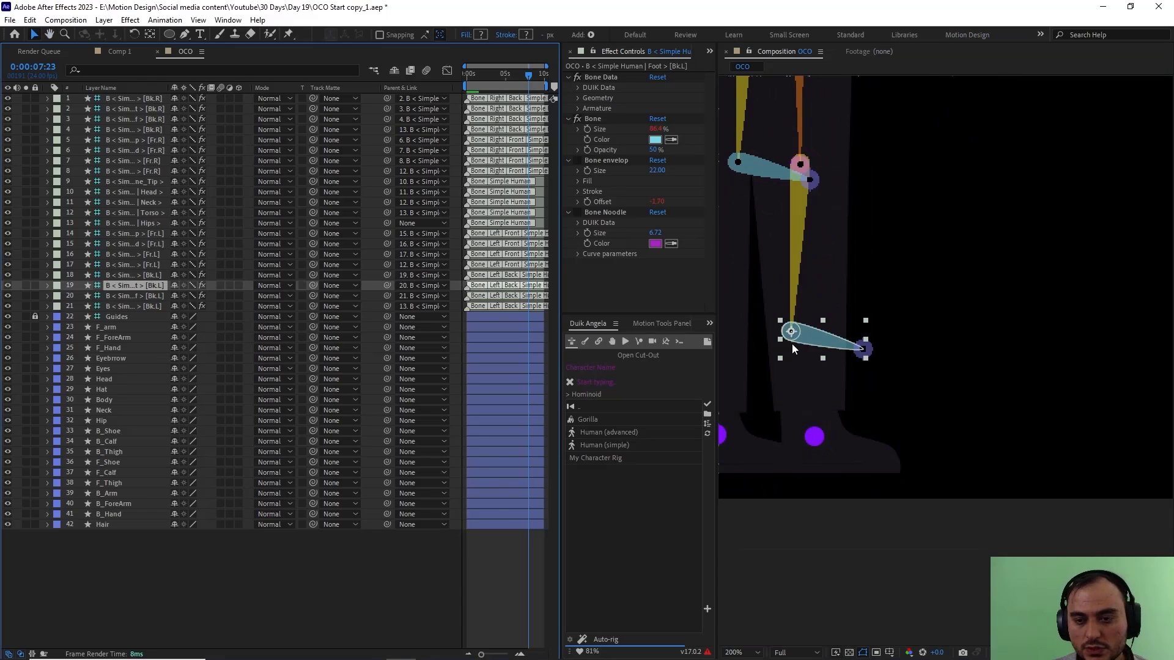
drag(792, 333, 816, 437)
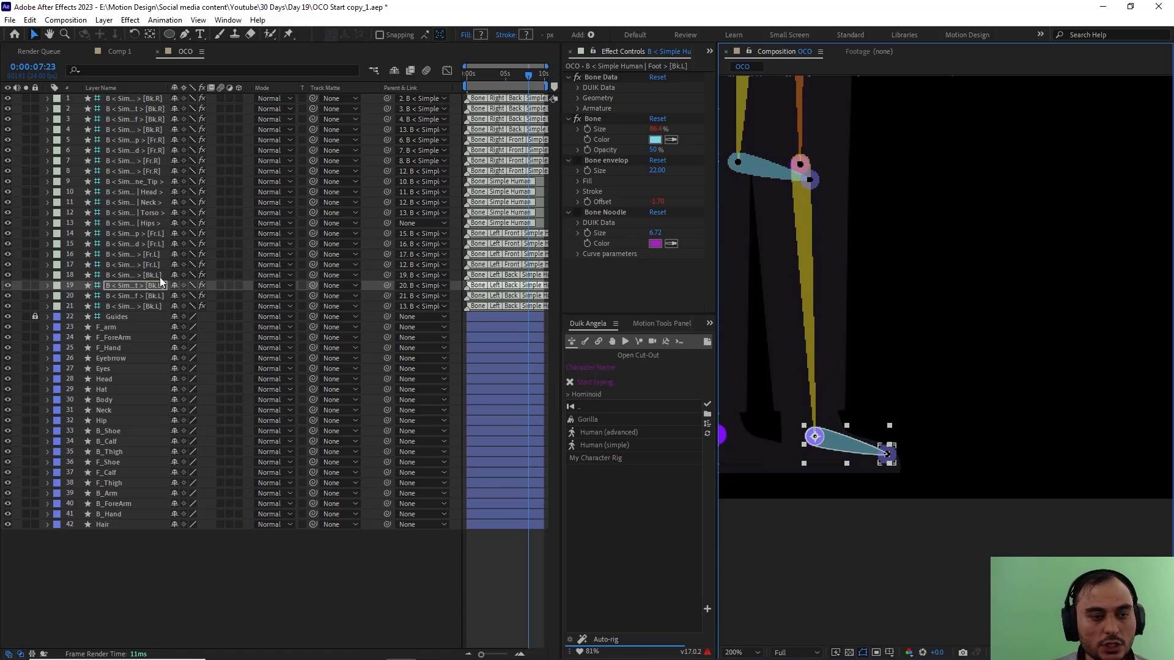
click(889, 457)
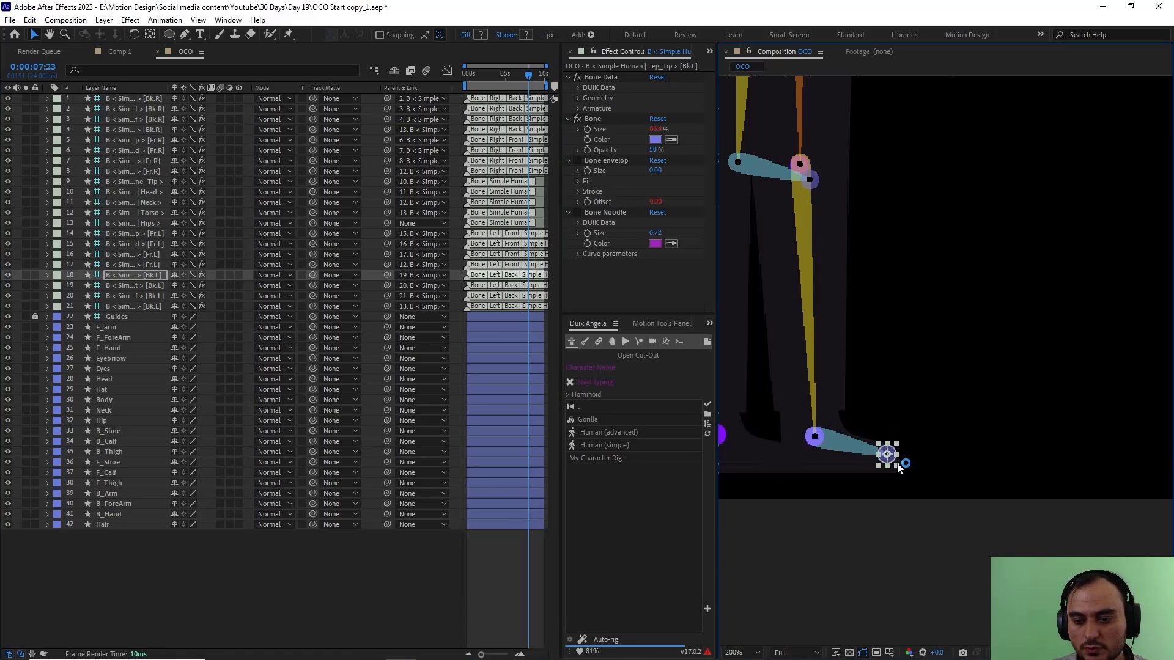
drag(887, 455, 894, 463)
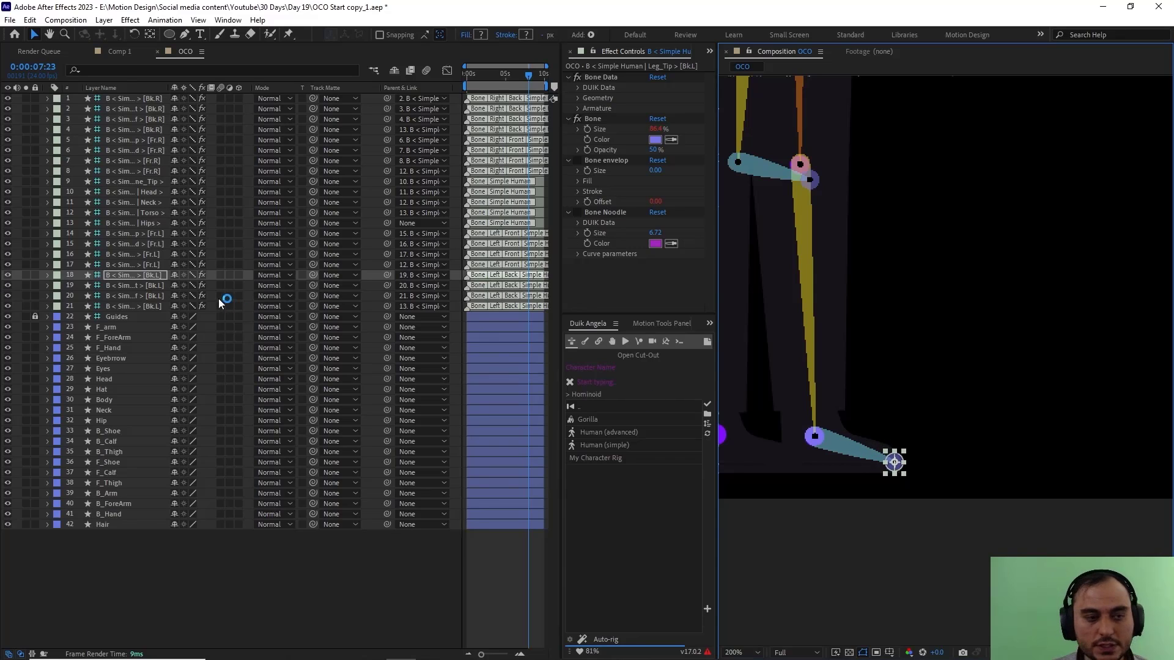
Step: Move the left Arm bone [Fr.L] onto the guide dot at the matching shoulder
click(138, 265)
scroll(932, 360, down, 1)
drag(893, 304, 923, 486)
scroll(896, 294, down, 1)
scroll(861, 380, up, 1)
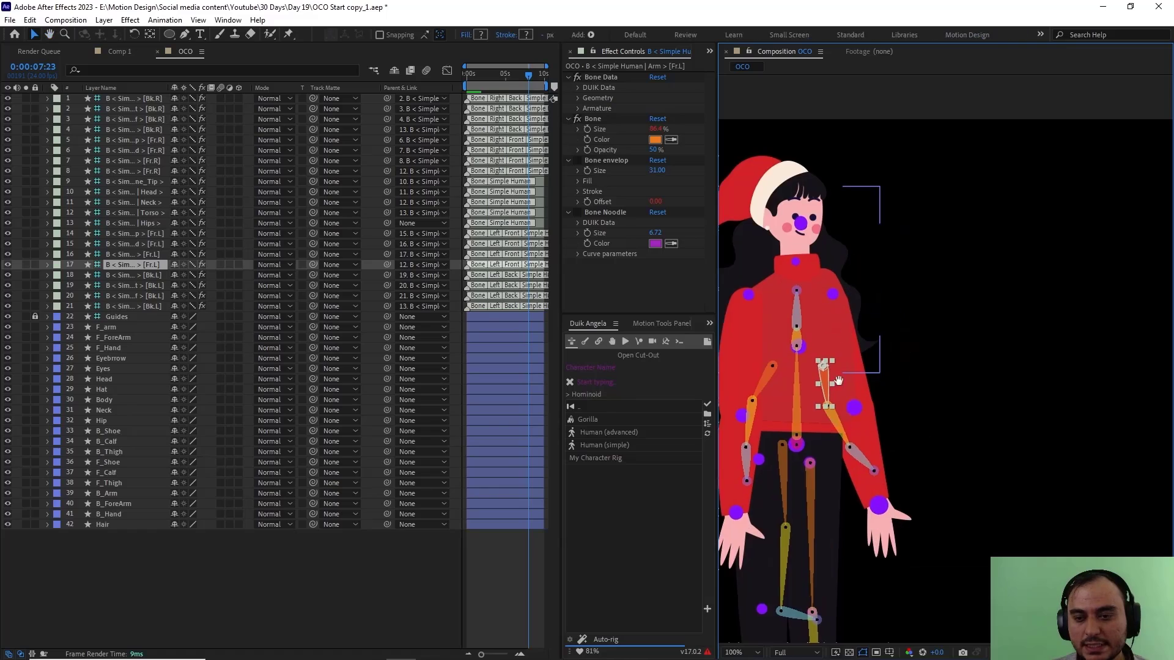
scroll(868, 413, up, 1)
drag(842, 377, 1090, 385)
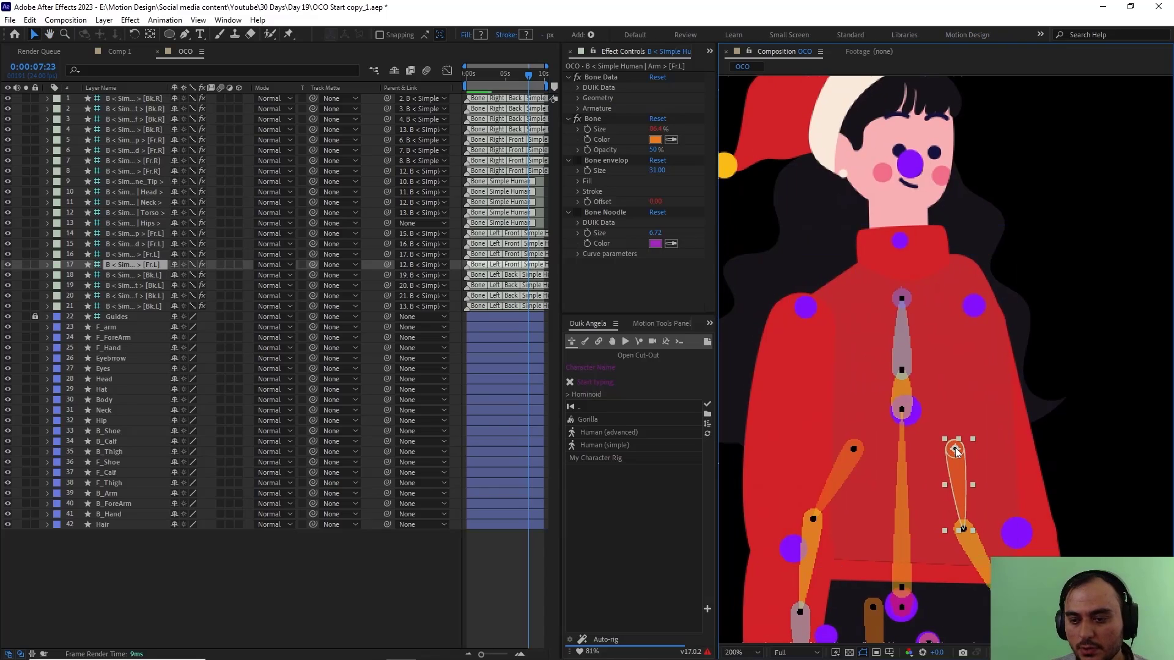
drag(955, 449, 975, 307)
Step: Move the left Forearm bone [Fr.L] onto the elbow guide dot of the same arm
click(982, 386)
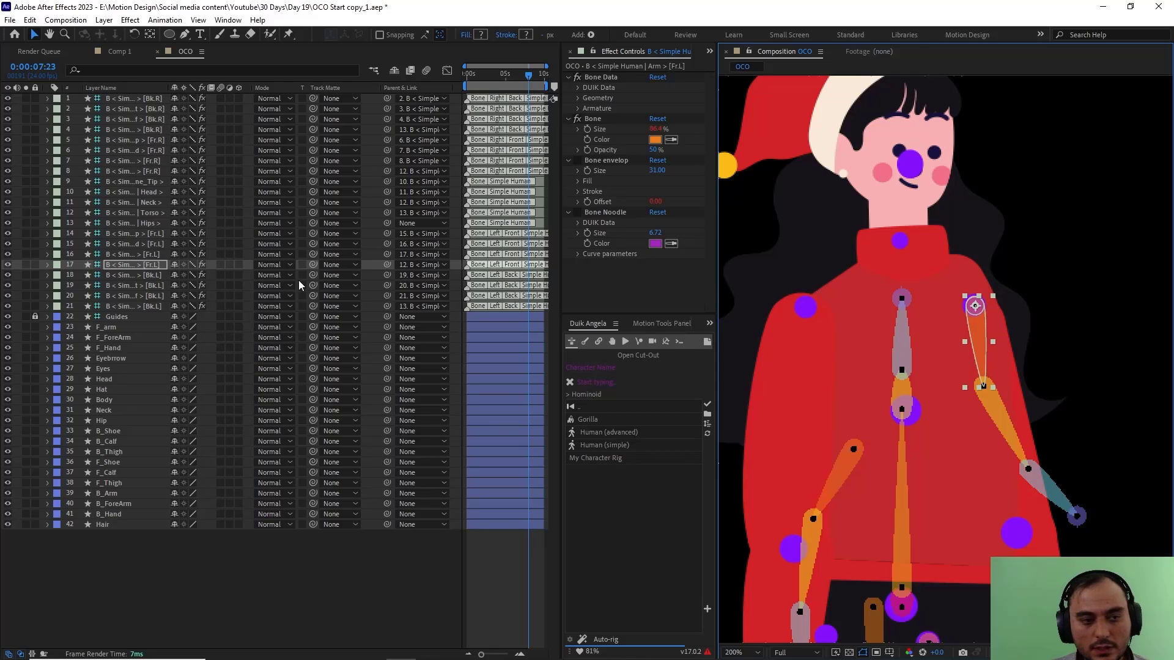
drag(972, 459, 908, 330)
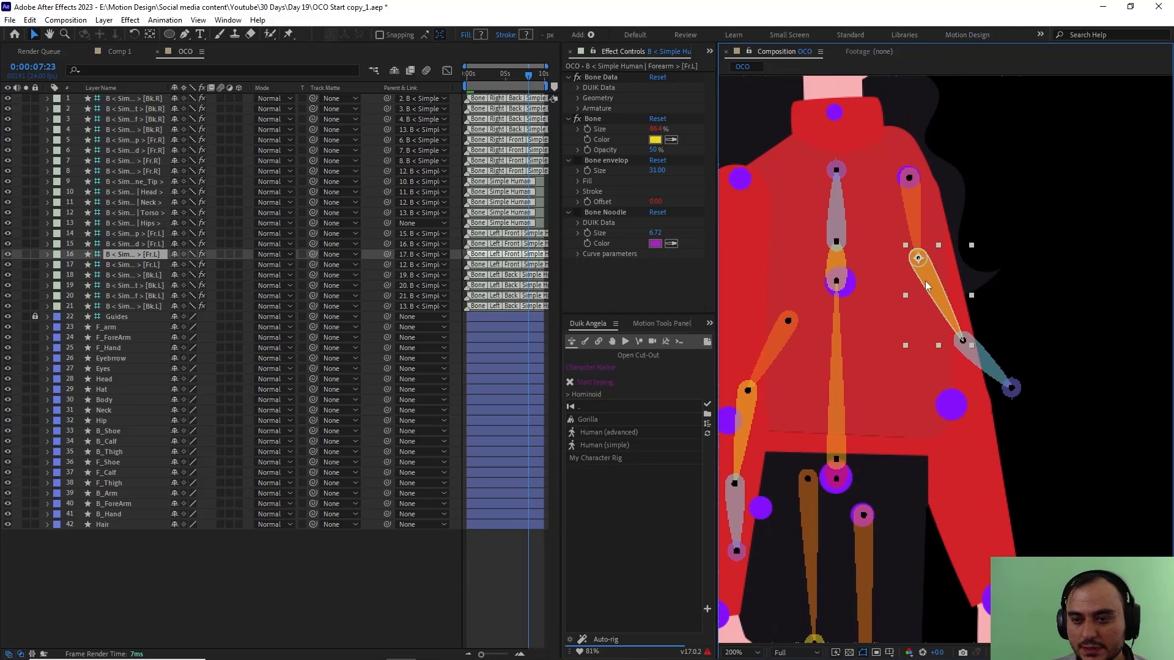
drag(919, 259, 954, 407)
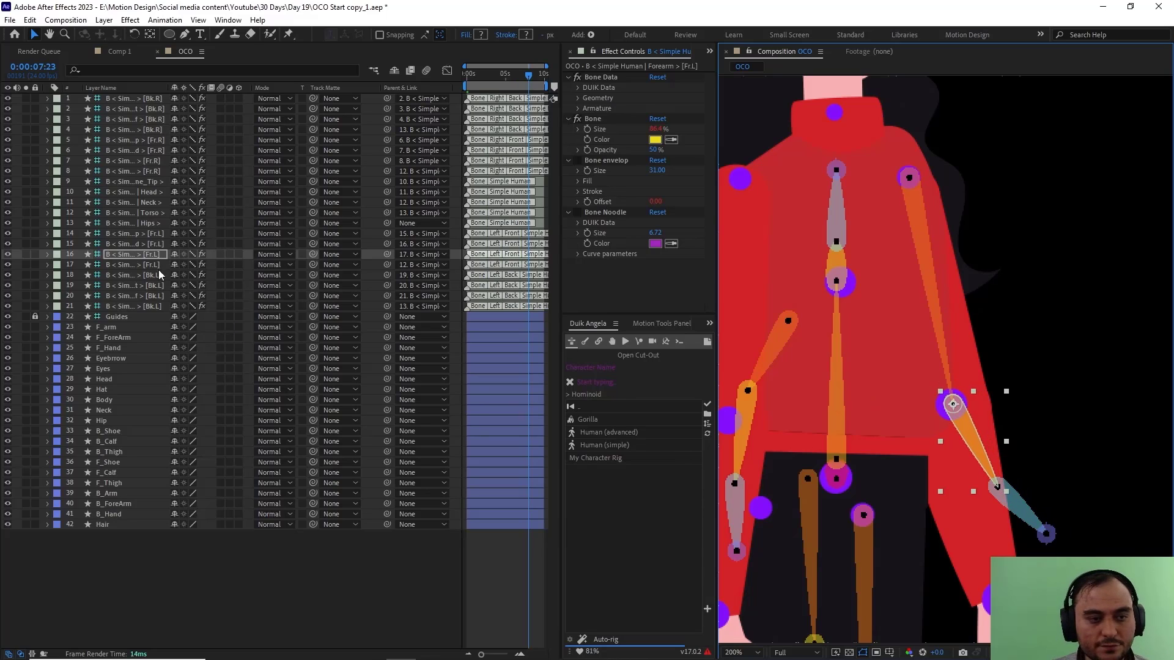
Step: Place the left Hand bone [Fr.L] on the wrist guide dot and lower its Arm_Tip bone to fingertip level
click(999, 503)
drag(1000, 502, 857, 398)
drag(958, 232, 1035, 261)
key(v)
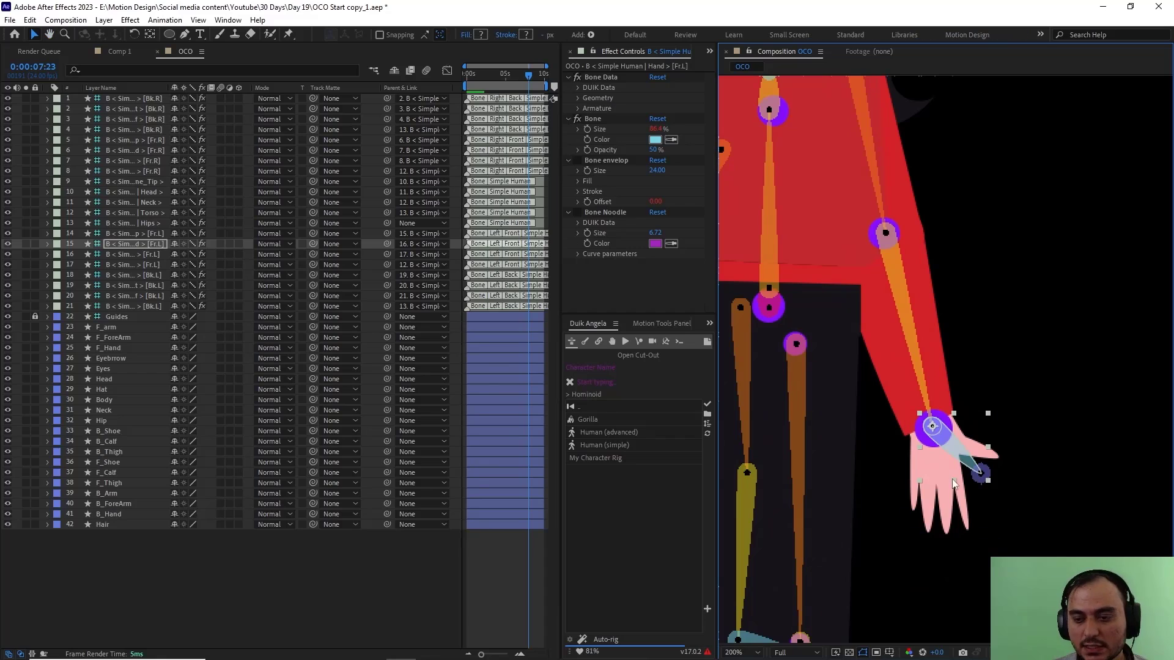
click(134, 234)
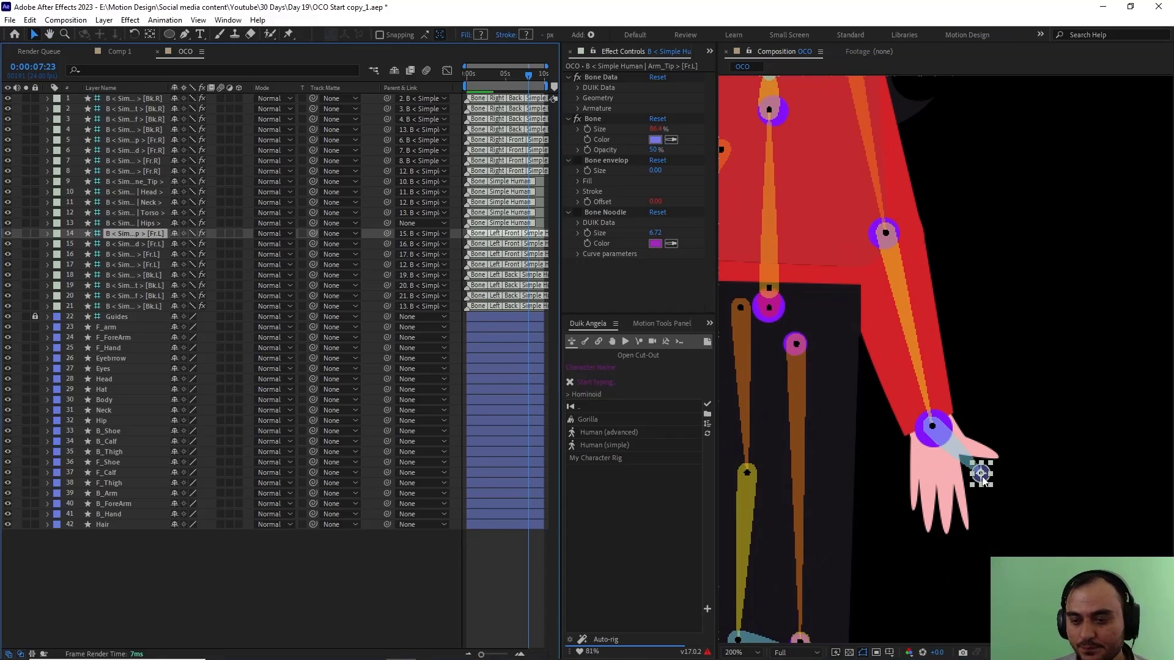
drag(983, 481, 983, 530)
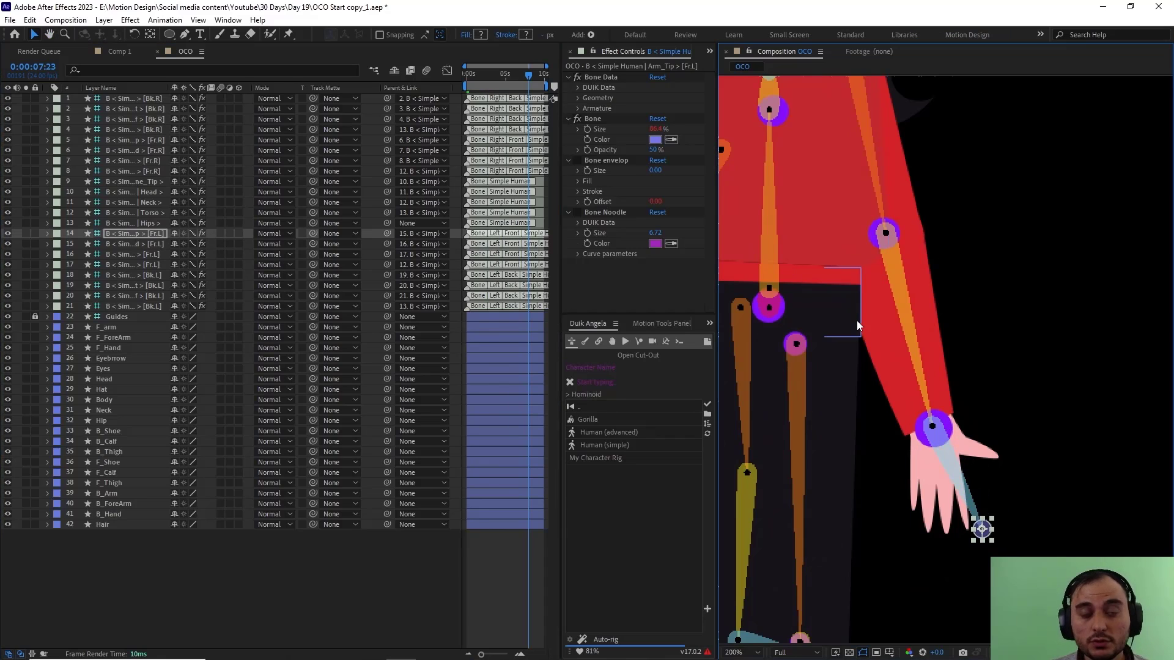
key(h)
drag(816, 202, 884, 397)
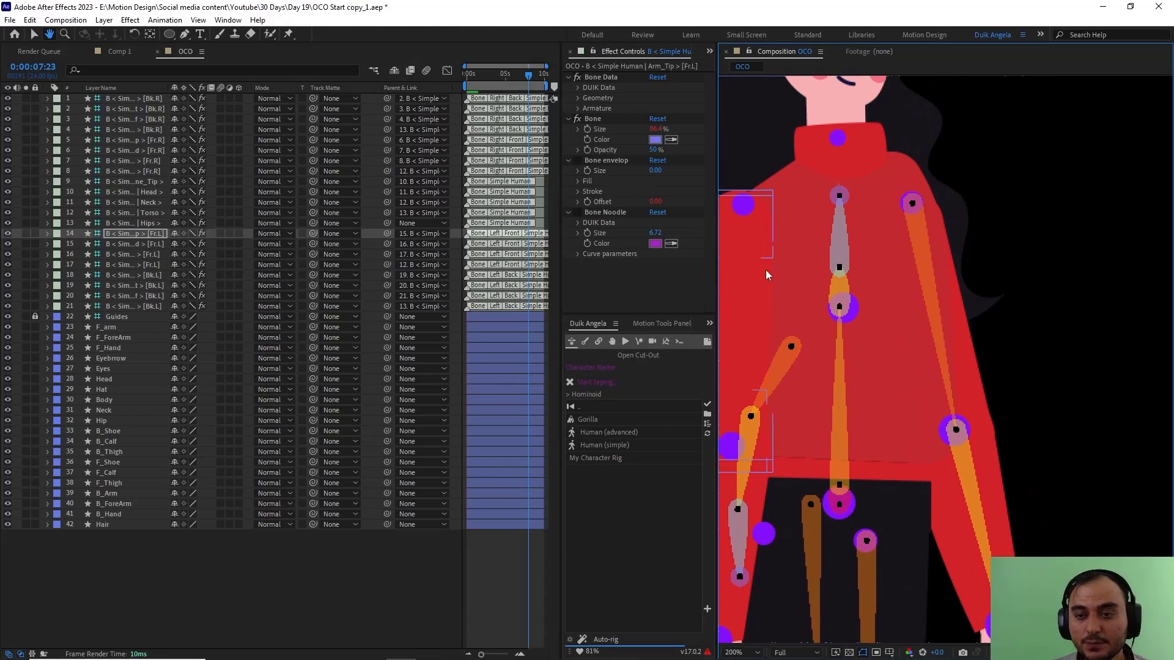
key(v)
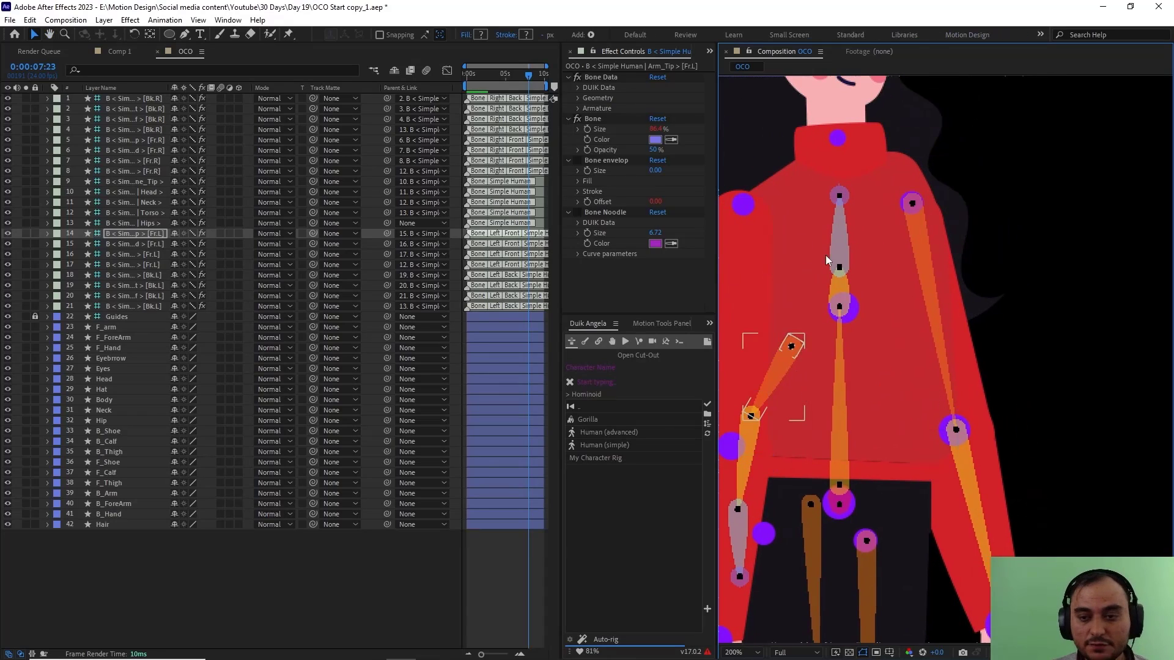
Step: Move the Torso bone up onto the guide dot in the middle of the sweater
key(comma)
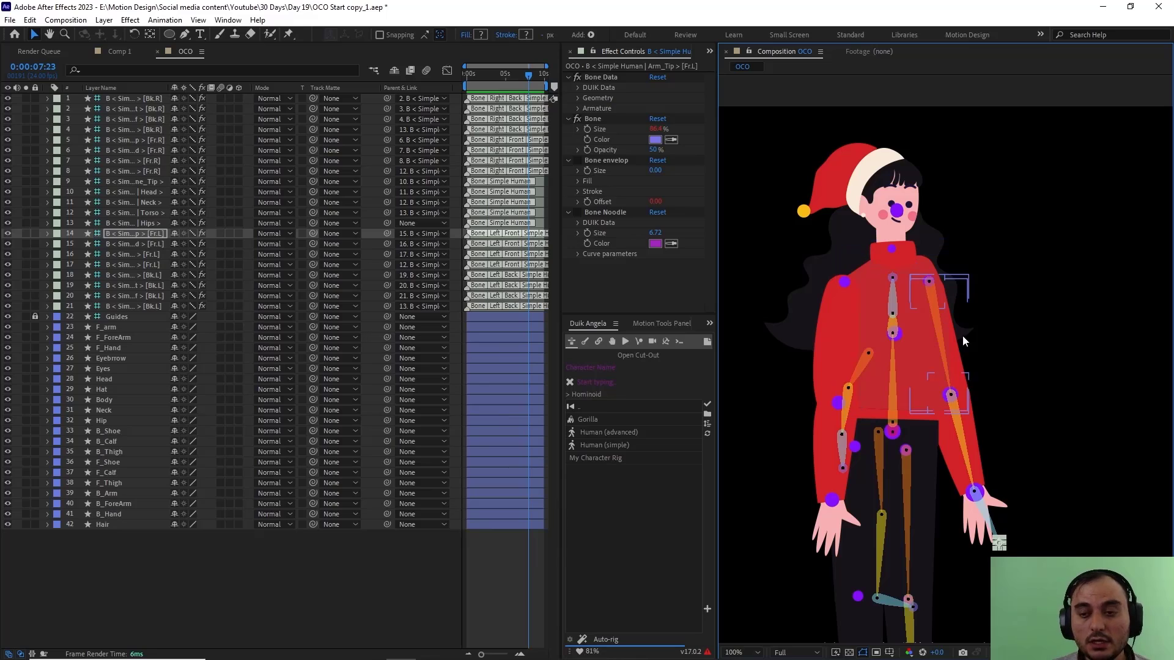
click(147, 225)
scroll(888, 440, up, 2)
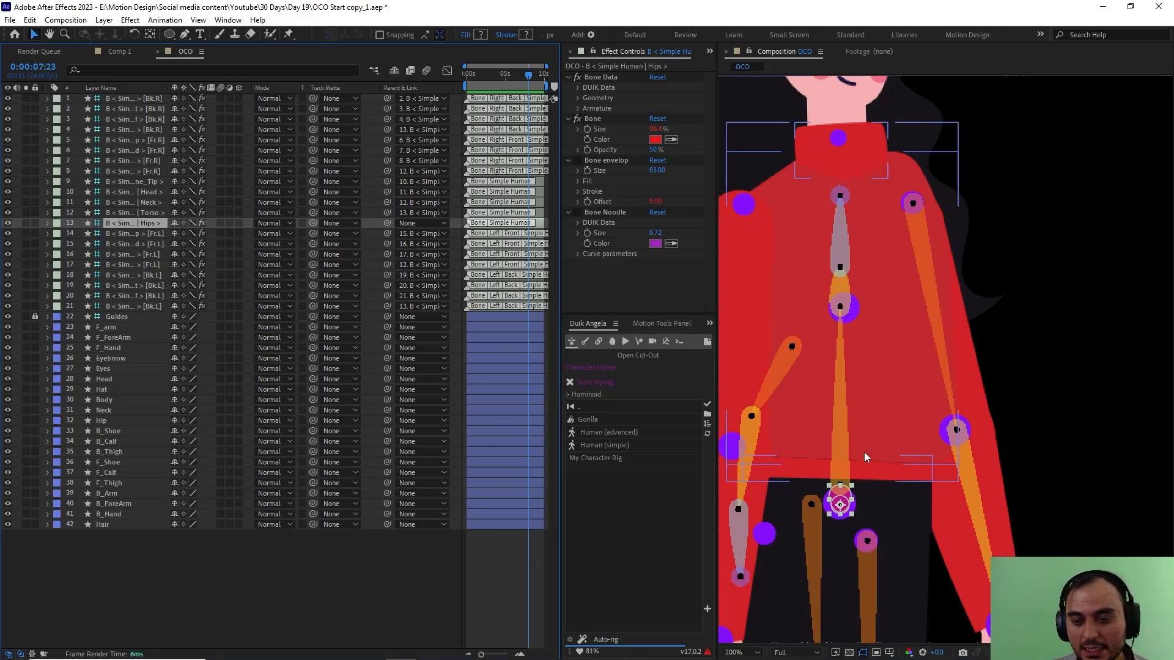
click(127, 213)
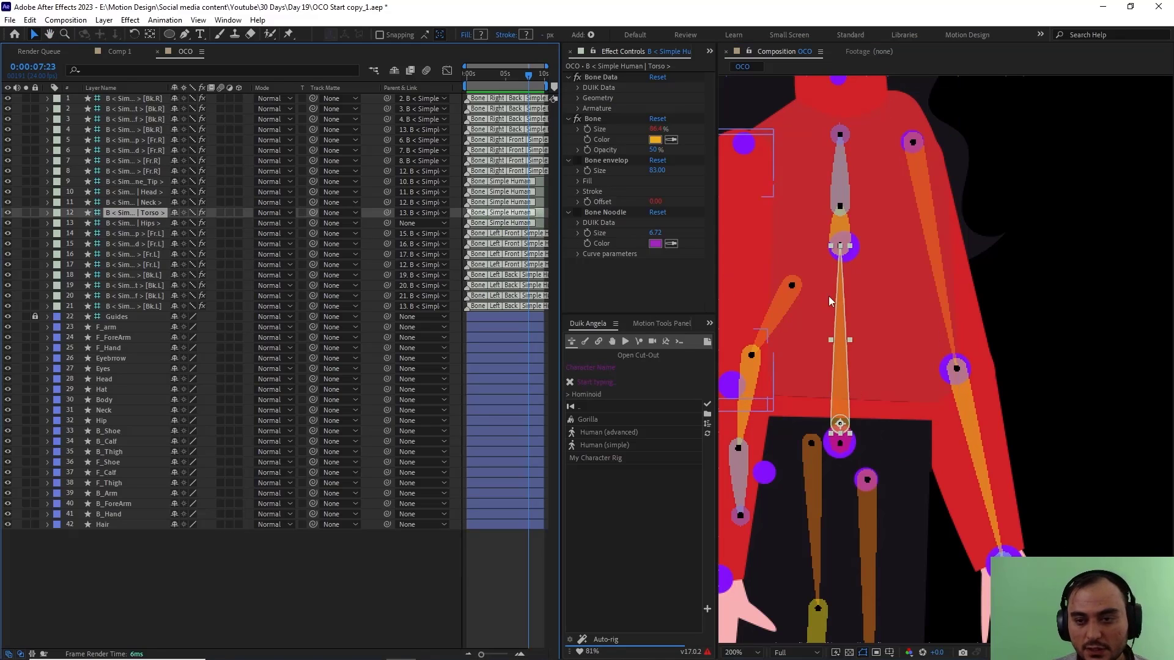
drag(845, 376, 846, 244)
scroll(836, 206, up, 5)
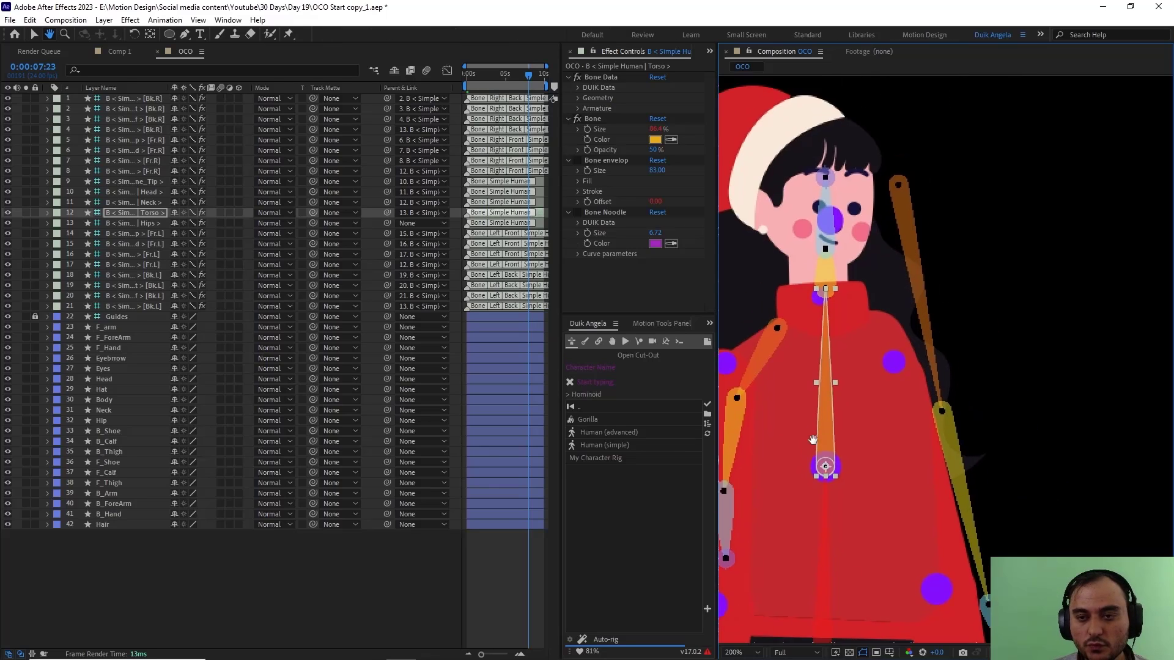
Step: Place the Neck bone on the collar guide dot and the Head bone on the face guide dot, with its tip bone up in the hat
click(125, 202)
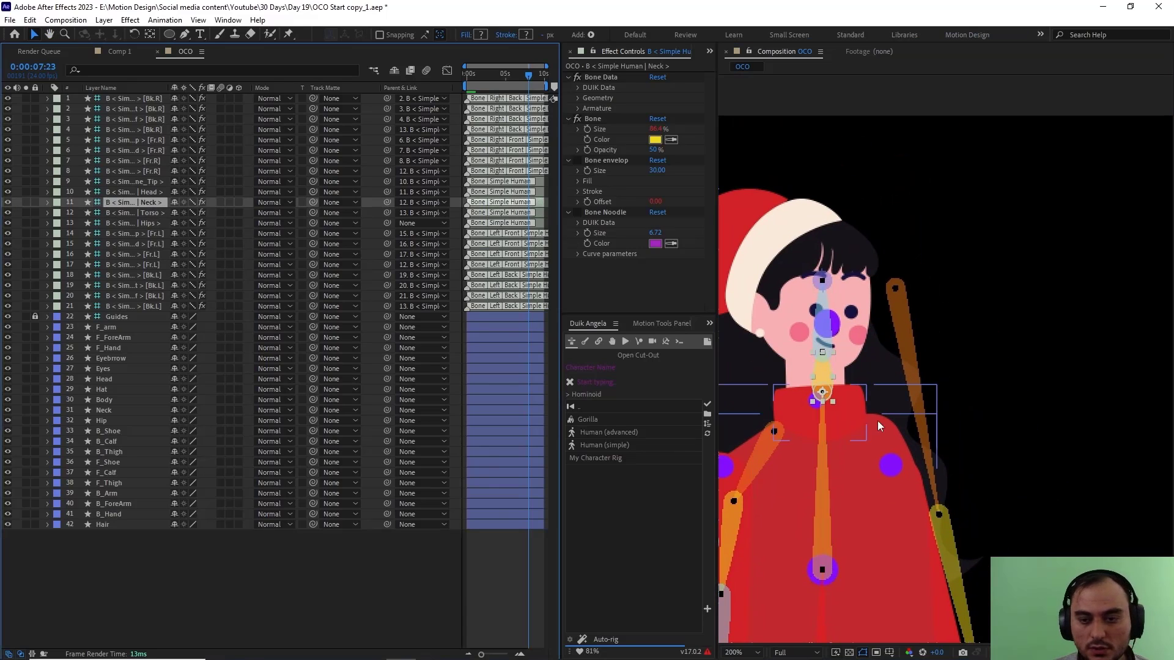
drag(825, 396, 816, 404)
click(136, 193)
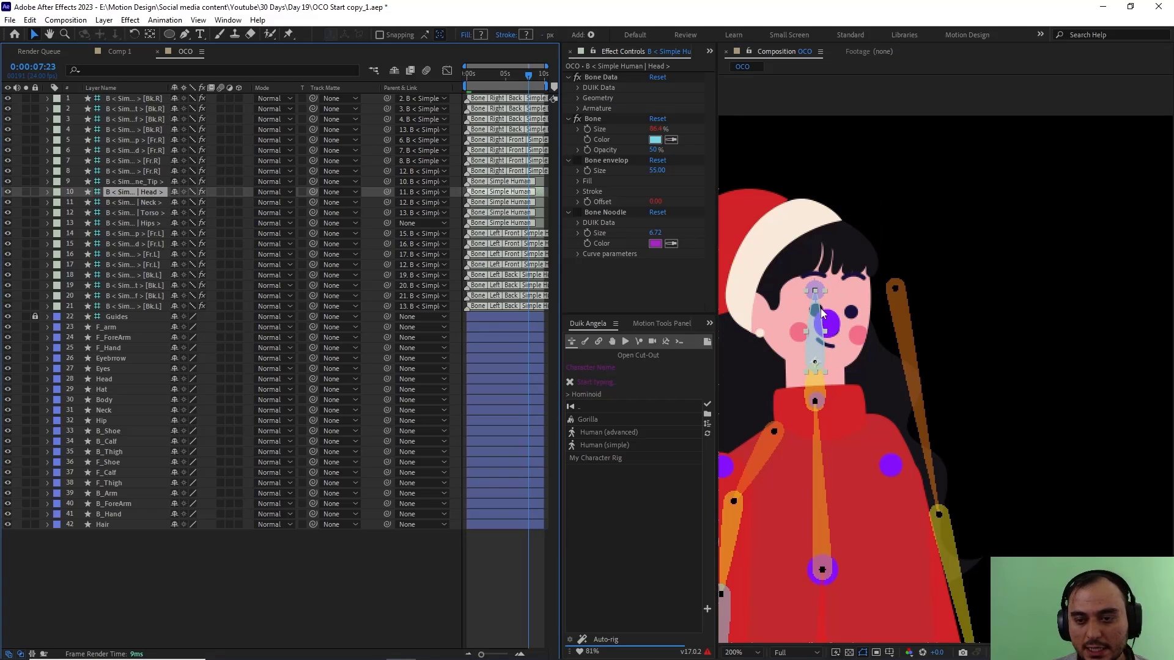
drag(828, 341, 844, 315)
click(829, 252)
Step: Return the left Arm bone [Fr.L] to its shoulder guide dot and place its Arm_Tip bone at the fingertips
drag(938, 446, 829, 166)
drag(909, 108, 909, 284)
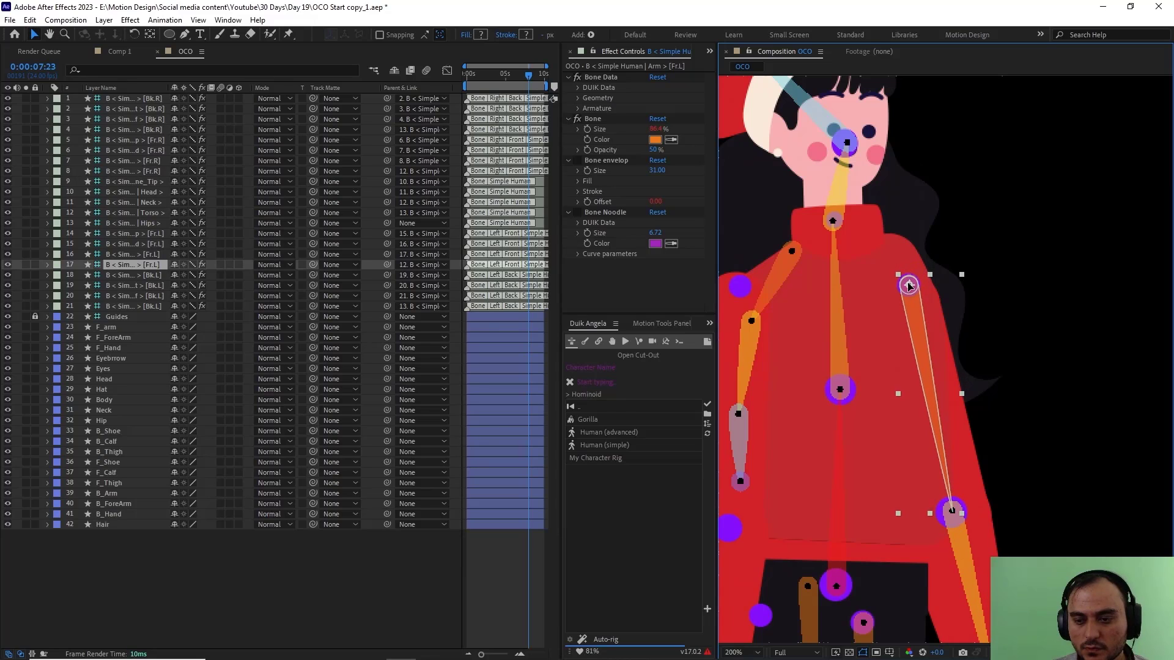
drag(931, 469, 901, 185)
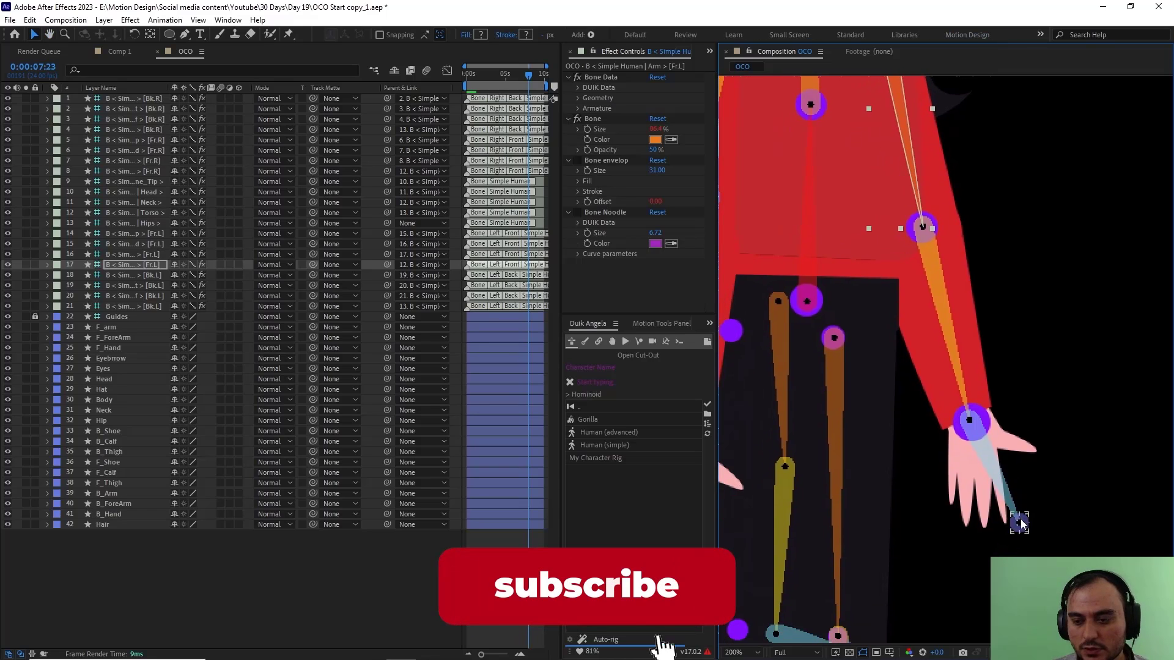
drag(1019, 523, 981, 529)
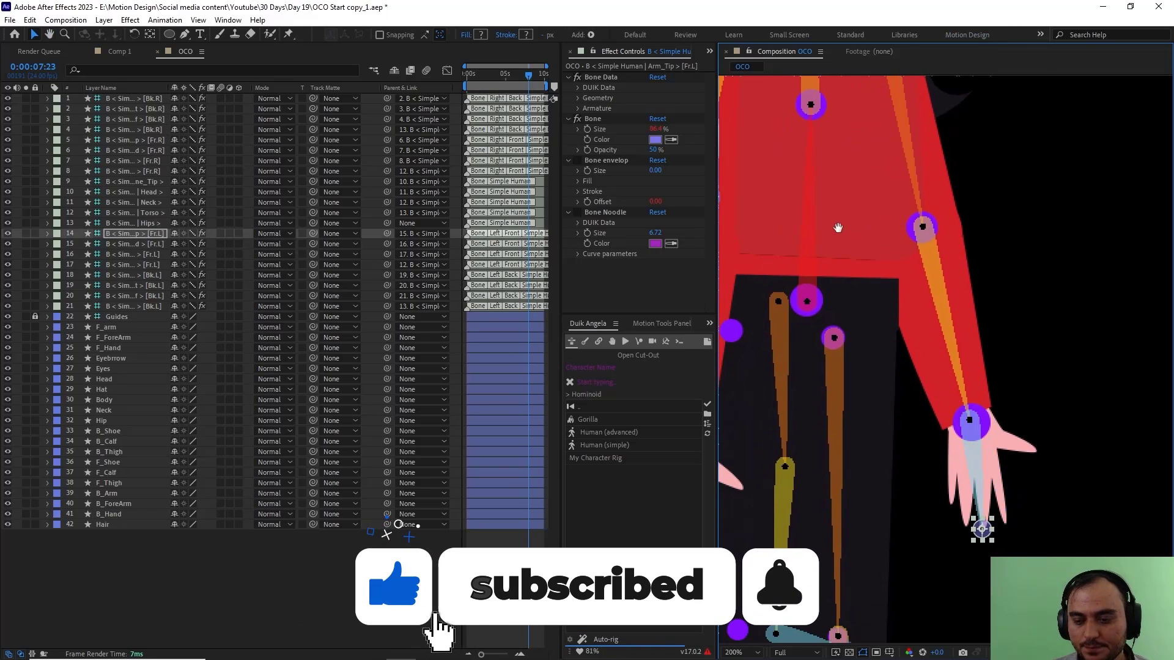
Step: Place the right Arm bone [Fr.R] on the opposite shoulder guide dot and its Forearm bone on the elbow guide dot
drag(808, 160, 995, 403)
drag(874, 301, 827, 287)
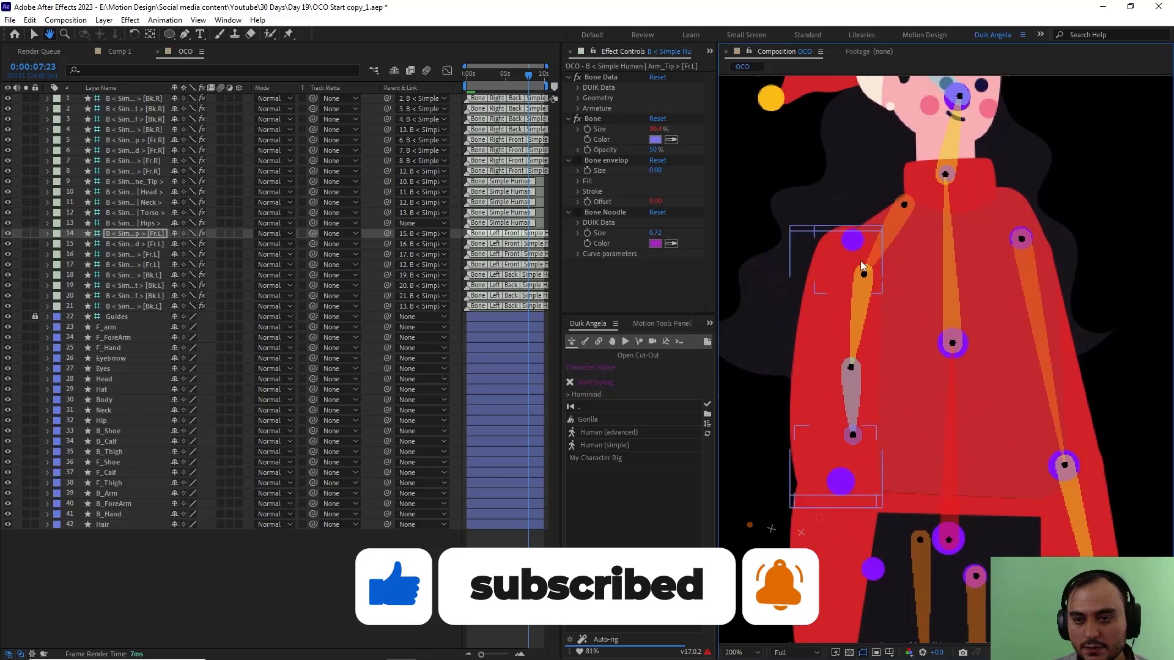
click(905, 205)
drag(905, 206, 851, 240)
click(811, 309)
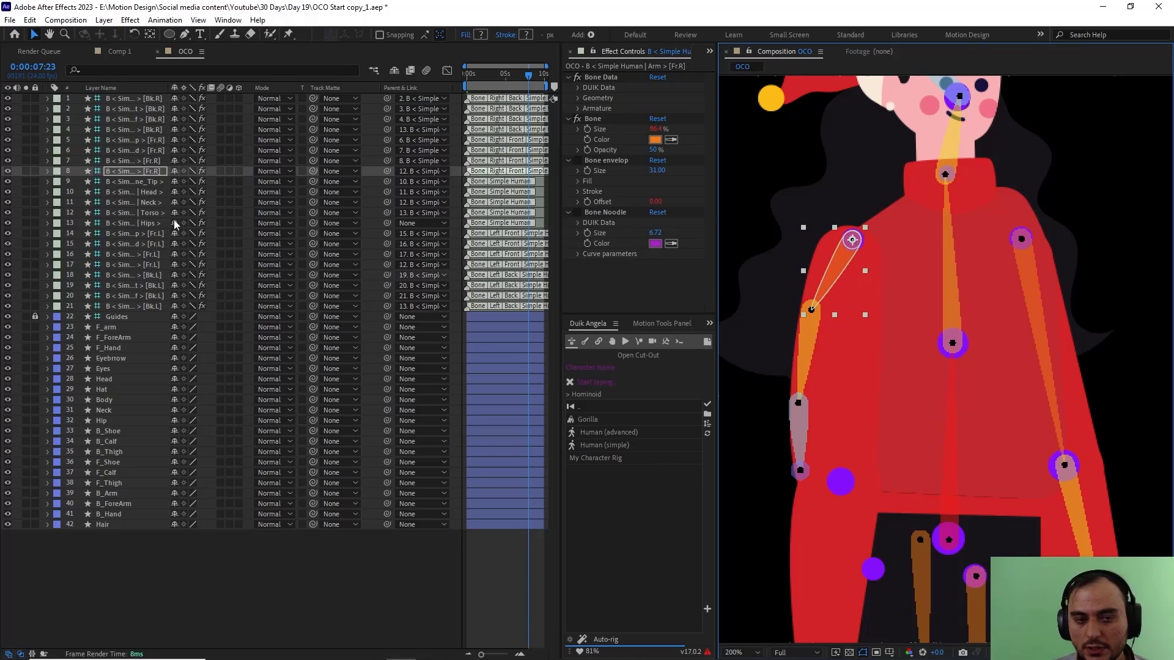
drag(811, 312, 839, 483)
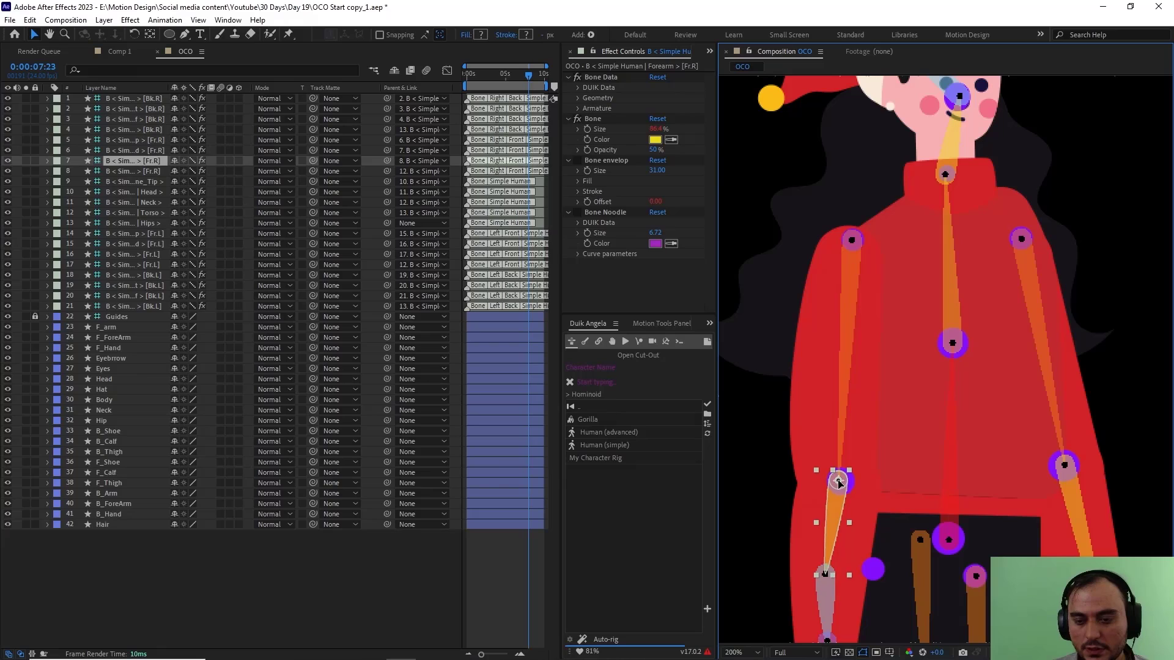
Step: Place the right Hand bone [Fr.R] on the wrist guide dot and its Arm_Tip bone at the fingertips
key(h)
drag(833, 441, 816, 196)
key(v)
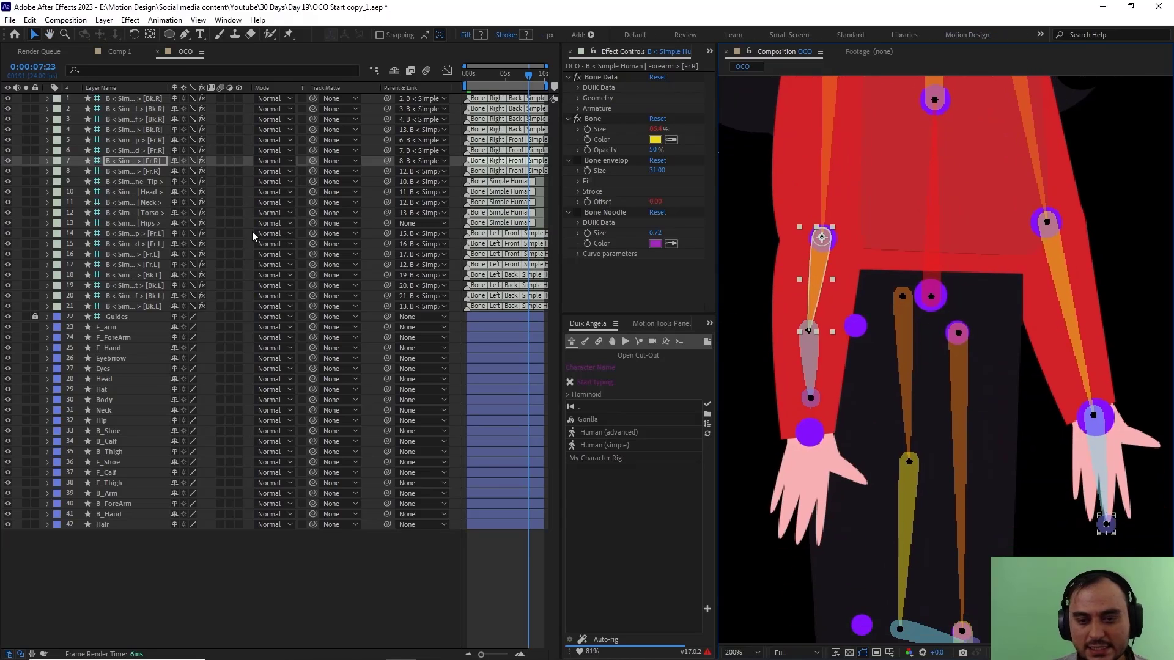
click(812, 364)
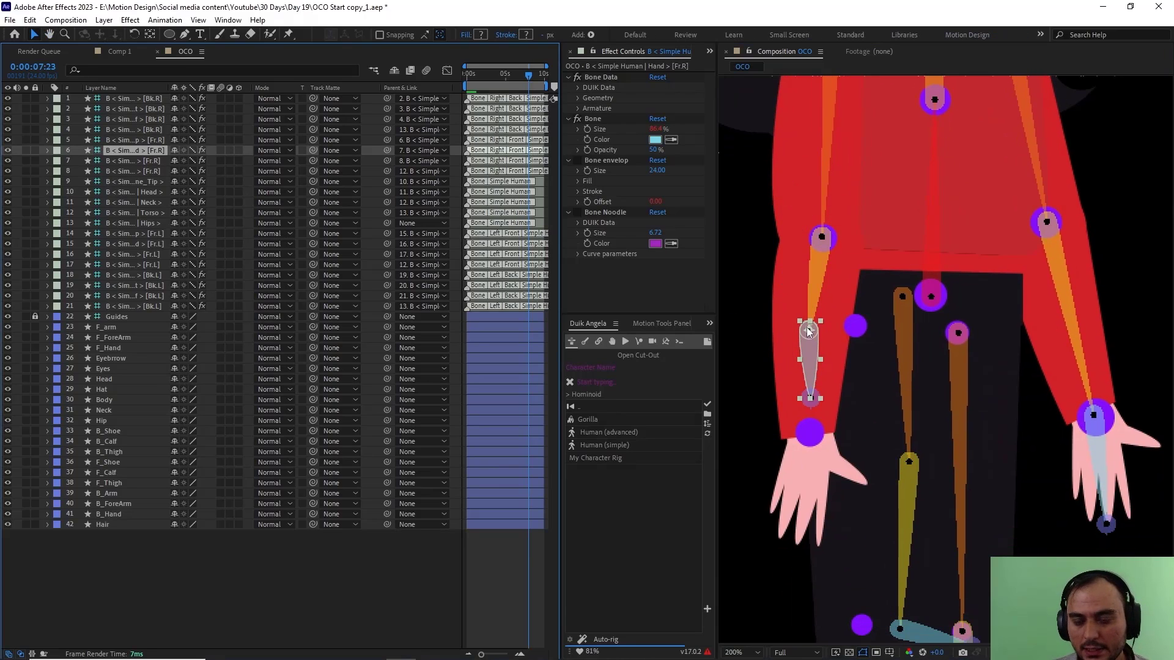
drag(806, 330, 809, 433)
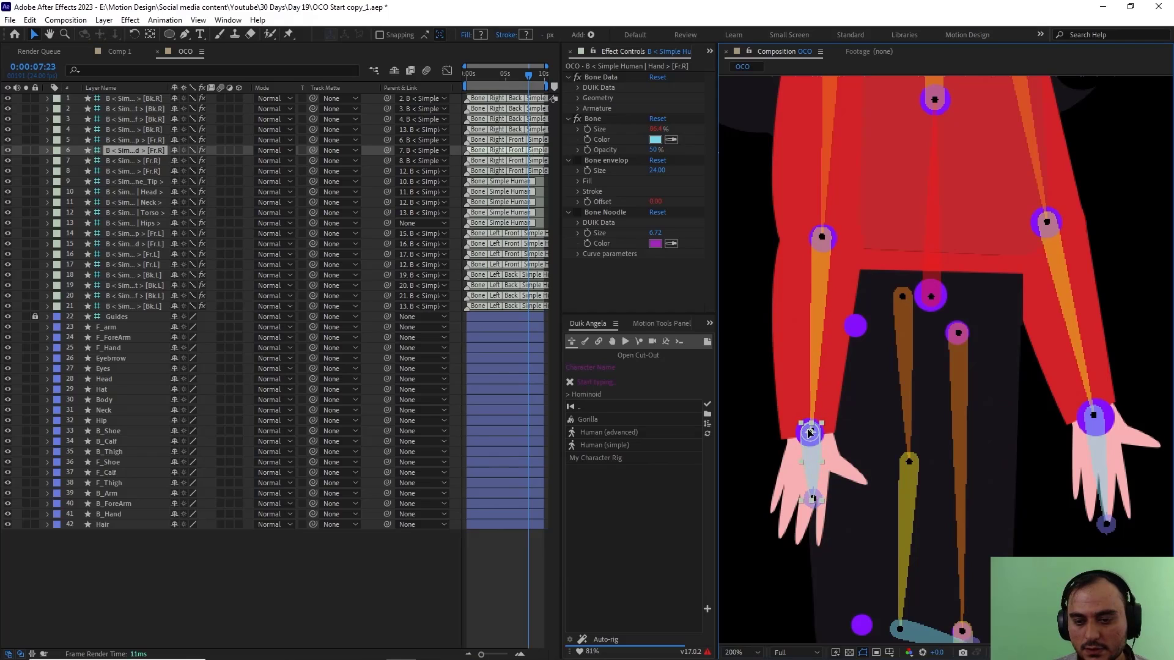
click(157, 143)
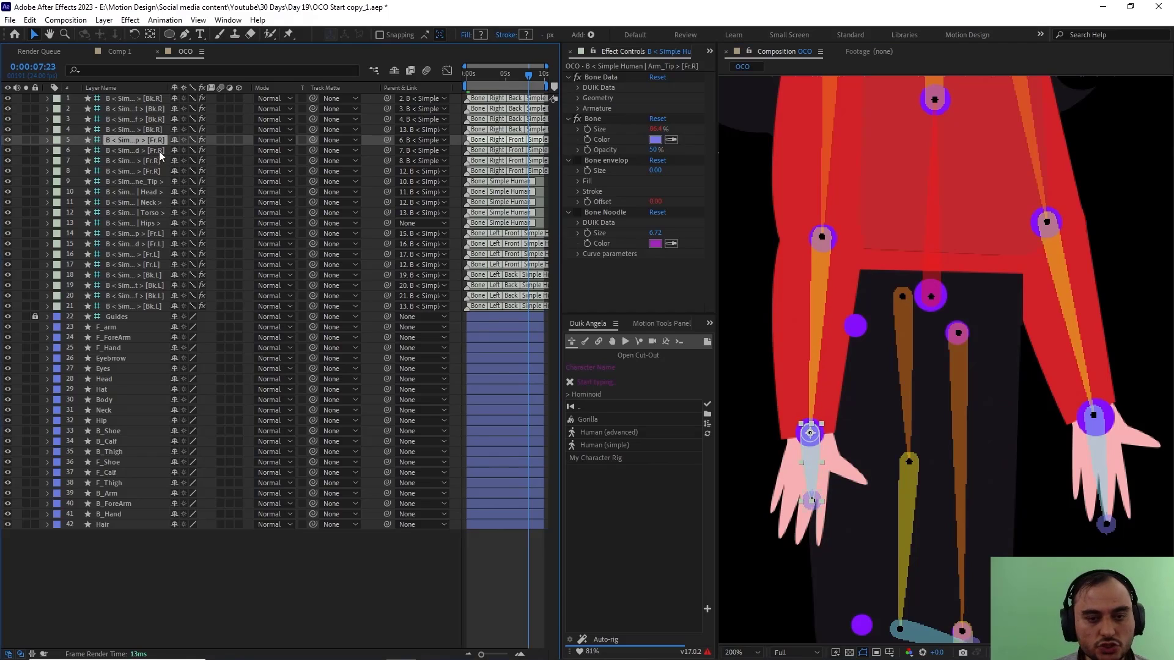
drag(813, 504, 798, 543)
Step: Place the right Thigh bone [Bk.R] on the hip guide dot and the right Calf bone [Bk.R] on the knee guide dot
key(comma)
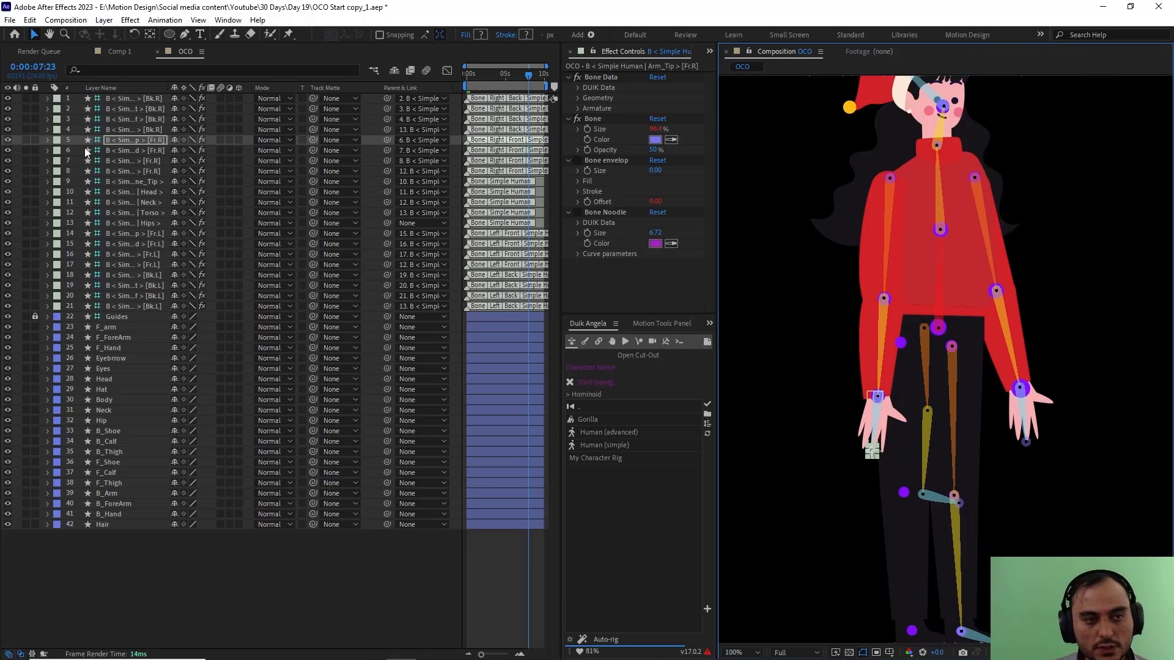
click(137, 130)
scroll(974, 415, up, 1)
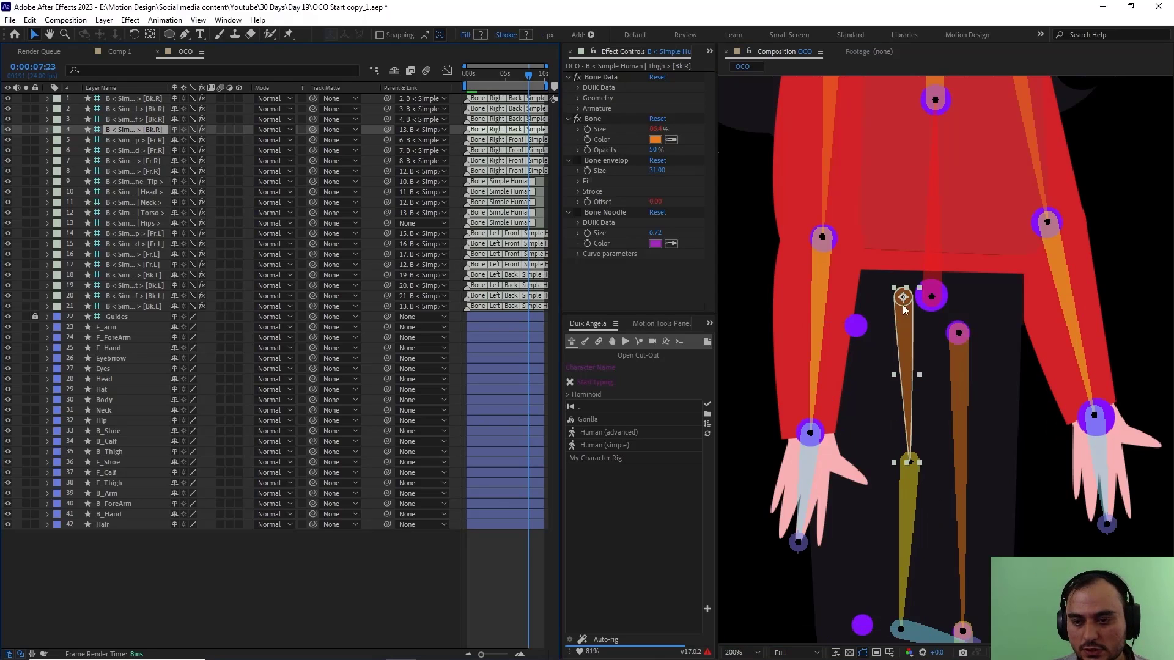
drag(903, 305, 854, 327)
drag(934, 459, 966, 223)
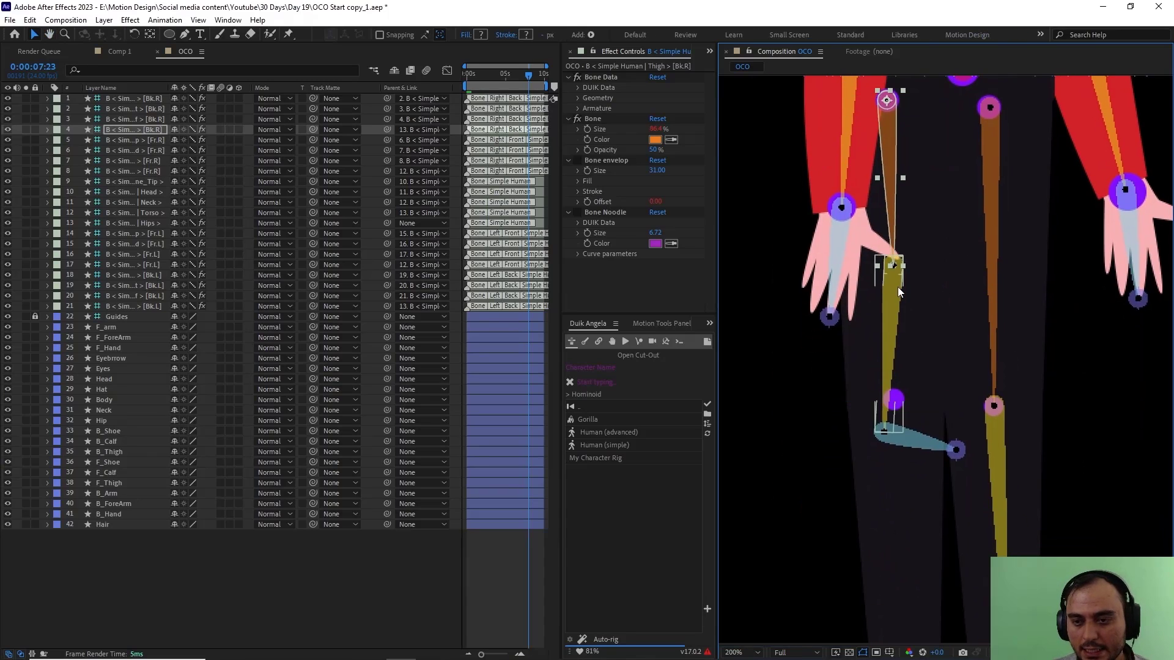
click(146, 121)
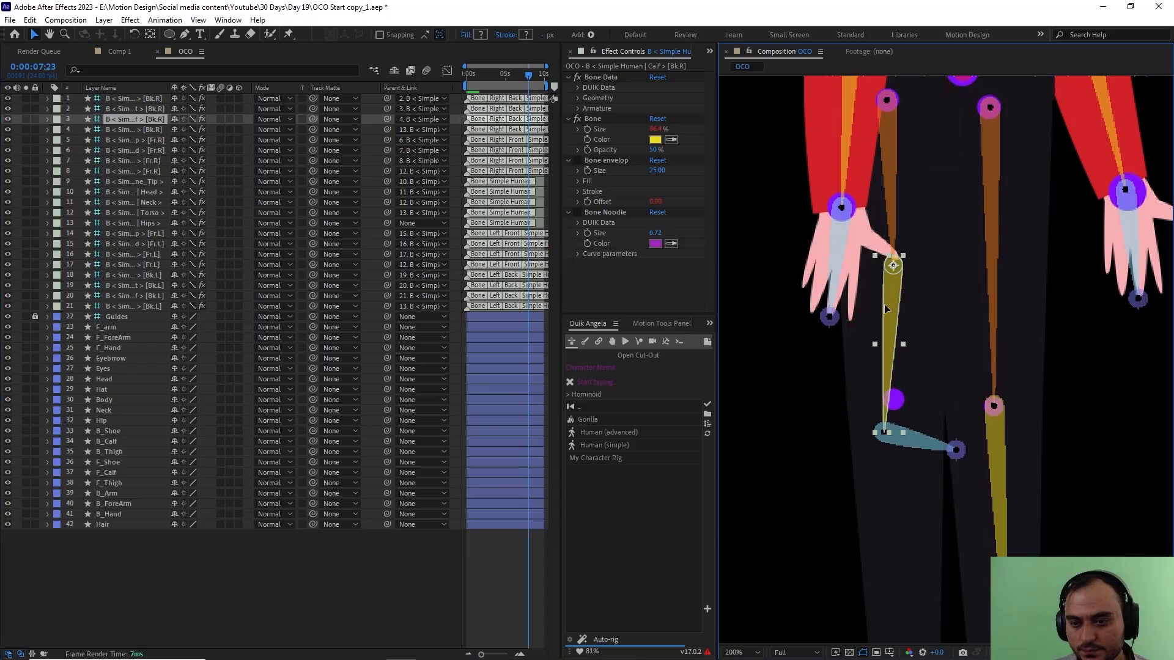
drag(893, 265, 890, 402)
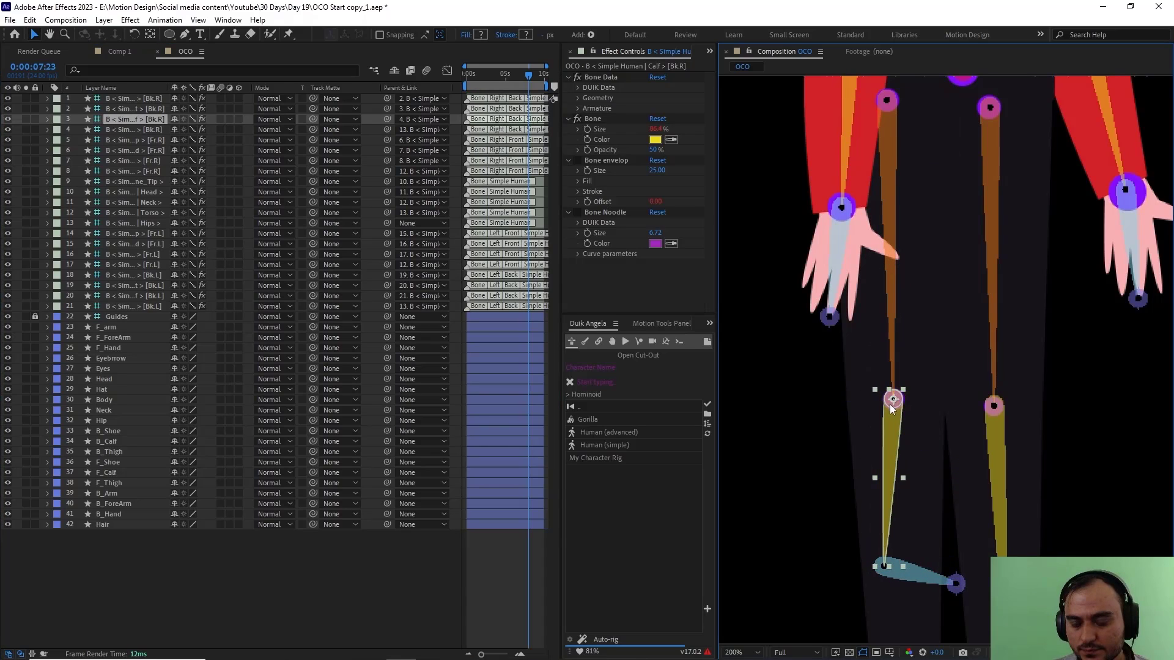
Step: Place the right Foot bone [Bk.R] on the ankle guide dot and lower its Leg_Tip bone to the toe of the shoe
click(149, 111)
scroll(874, 373, down, 4)
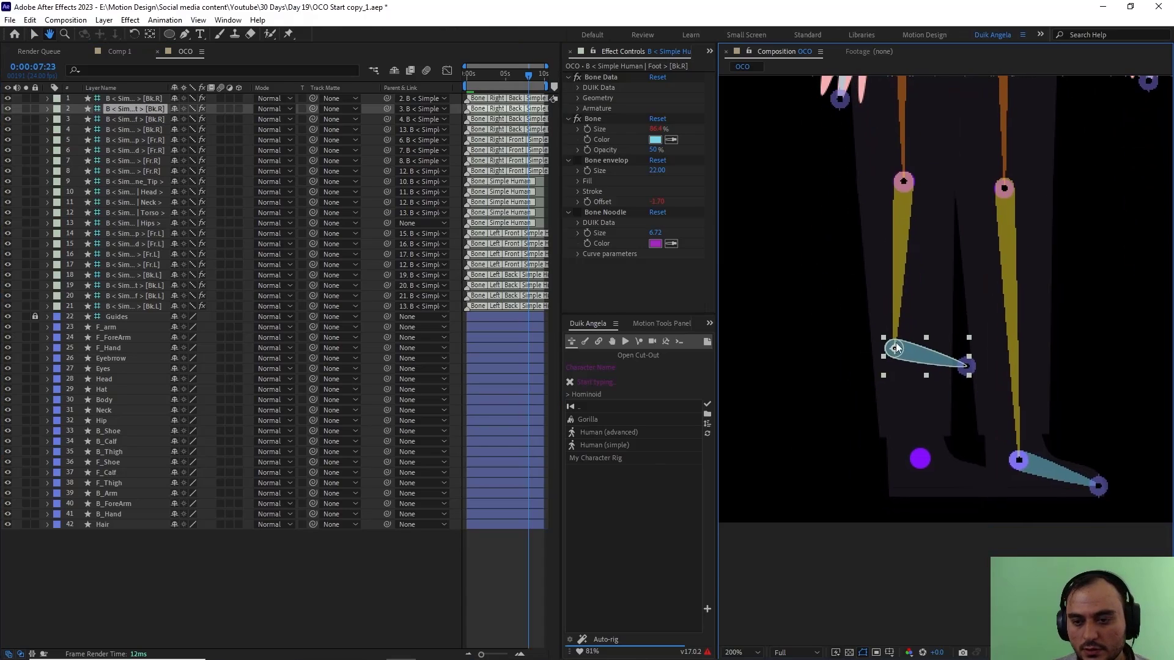
drag(893, 349, 921, 461)
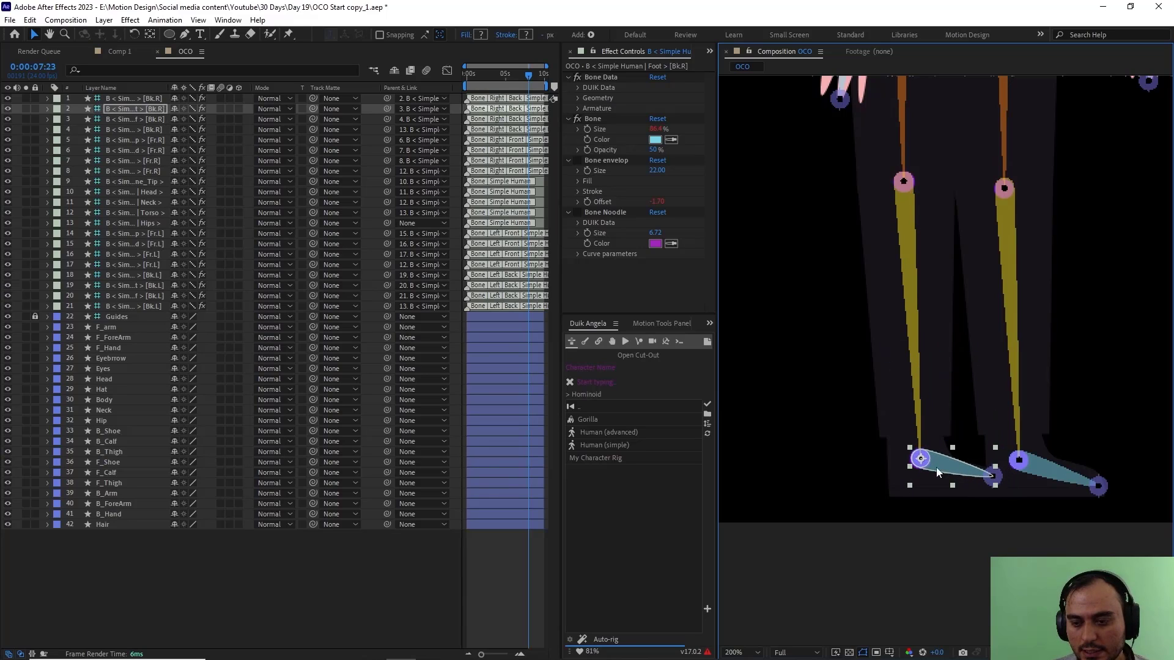
click(993, 477)
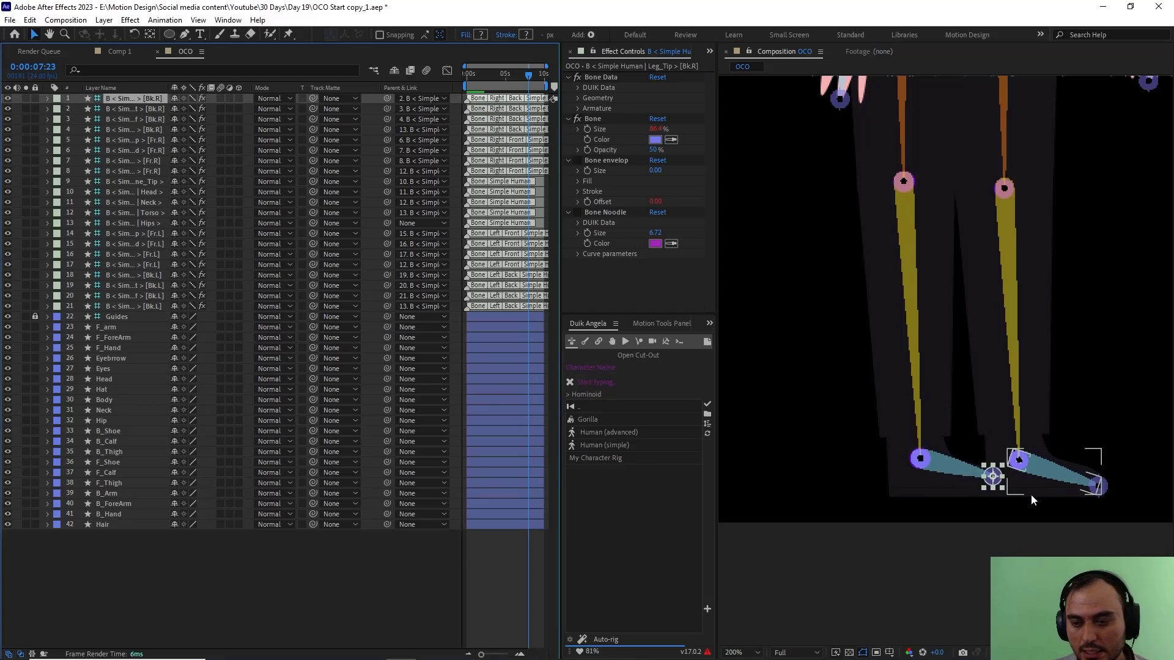
mouse_move(993, 476)
mouse_down()
mouse_move(981, 490)
mouse_move(1000, 490)
mouse_up()
Step: Move the anchor point of the Hair layer up to the back of the head, near the ear
scroll(931, 387, down, 2)
drag(930, 335, 882, 461)
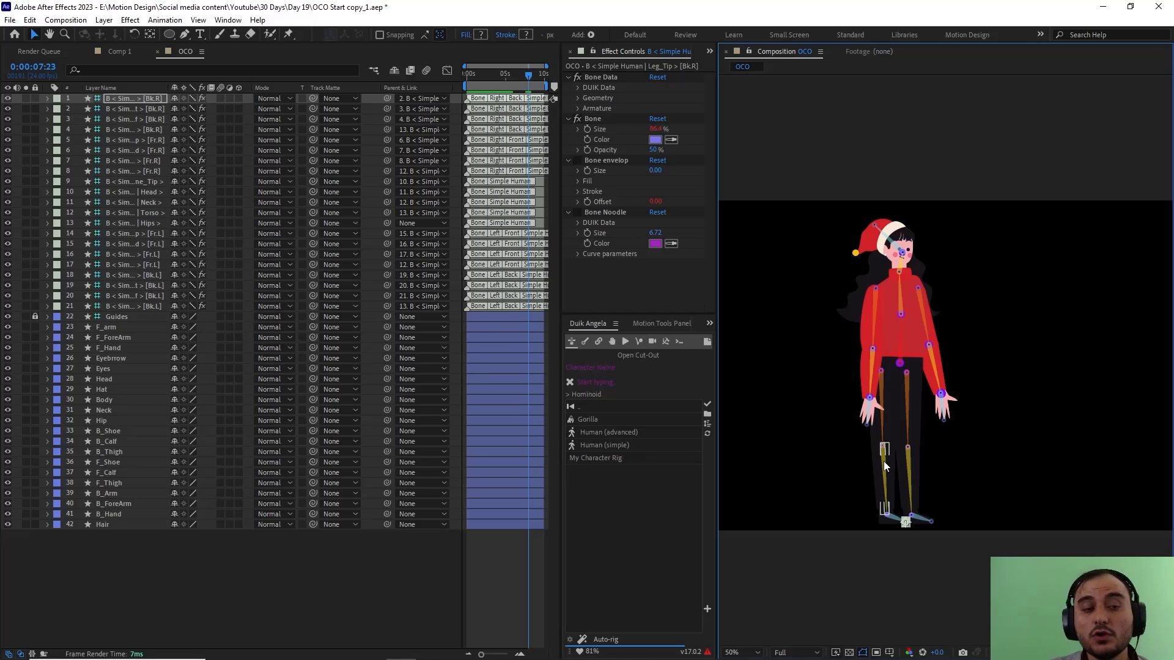
click(126, 524)
scroll(870, 316, up, 2)
drag(856, 337, 833, 297)
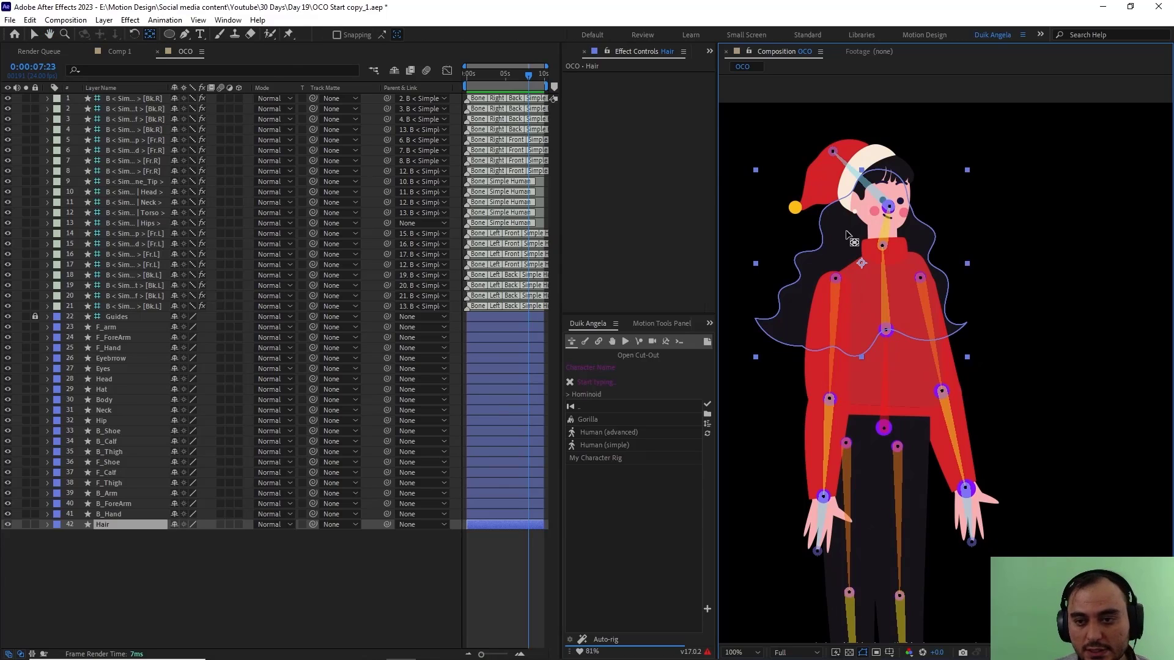
drag(861, 261, 857, 199)
Step: Parent the Hair layer to the Head layer
click(149, 527)
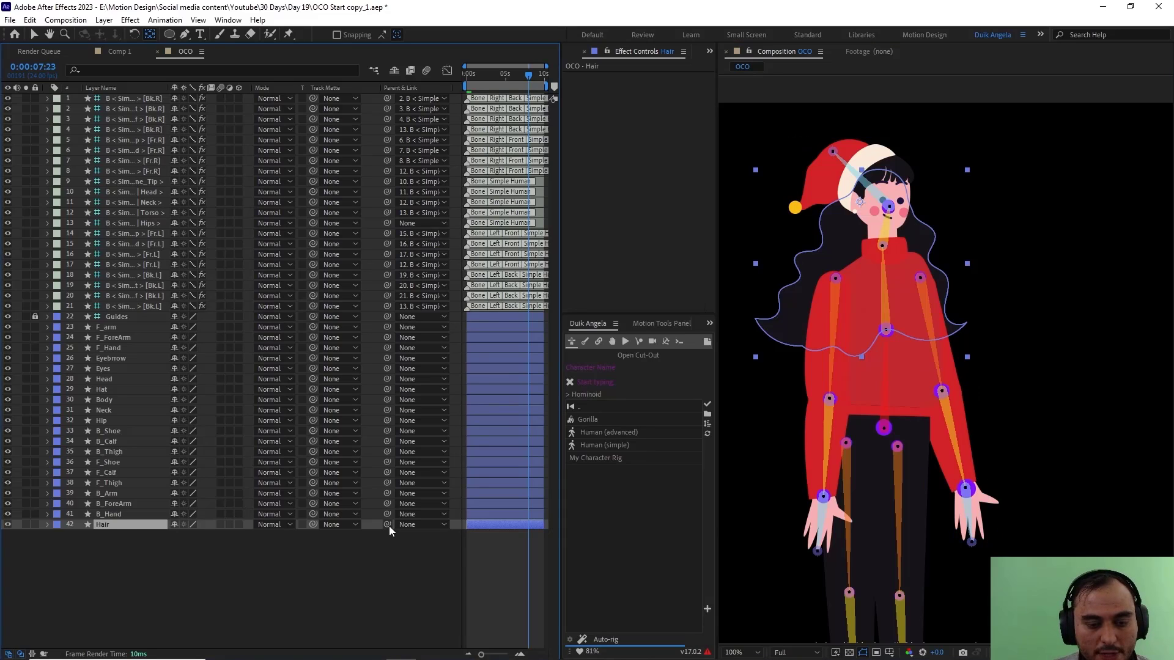
drag(387, 524, 106, 377)
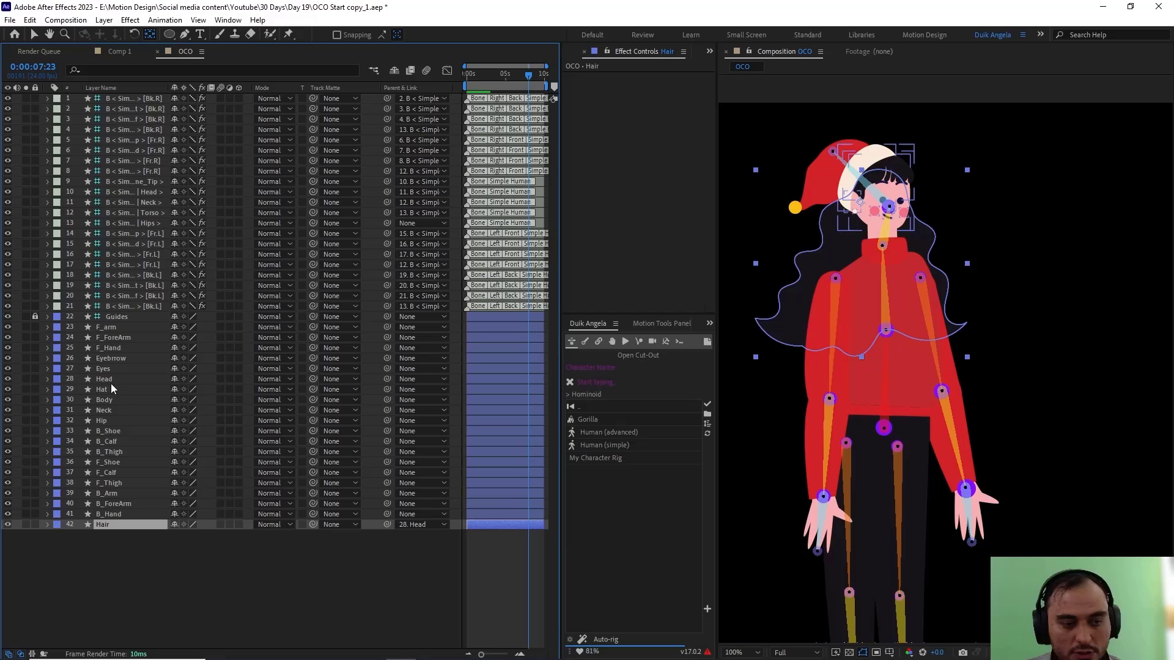
click(151, 551)
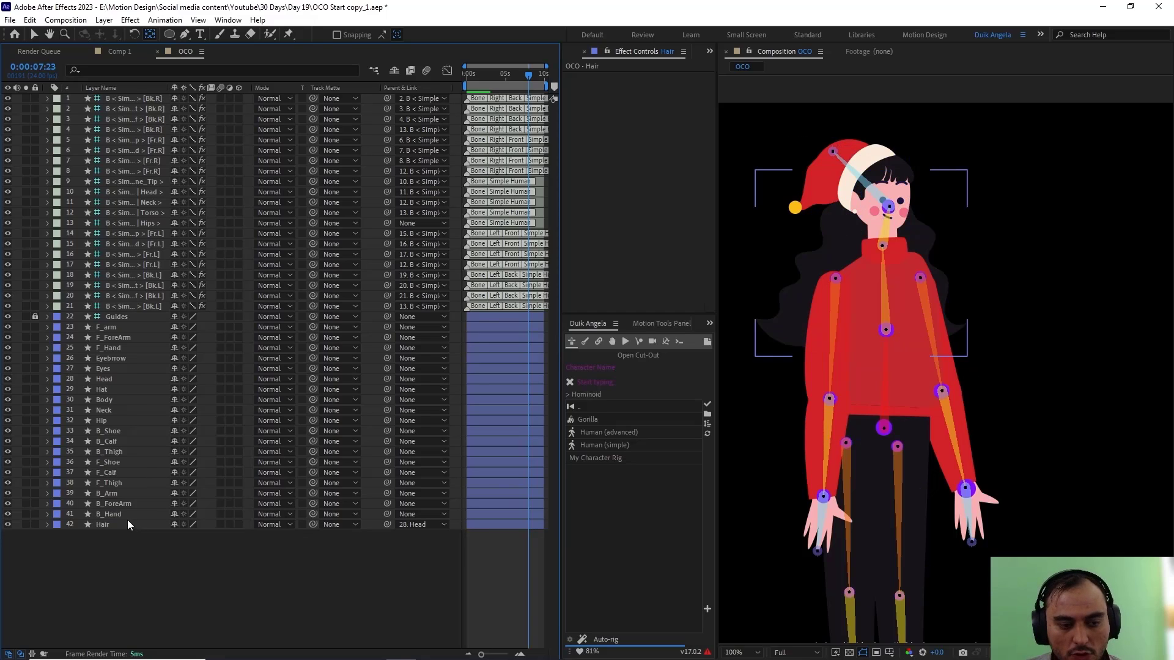
Step: Move the anchor point of the B_Hand layer onto the wrist joint and that of B_ForeArm onto the elbow joint
click(123, 514)
scroll(951, 441, up, 2)
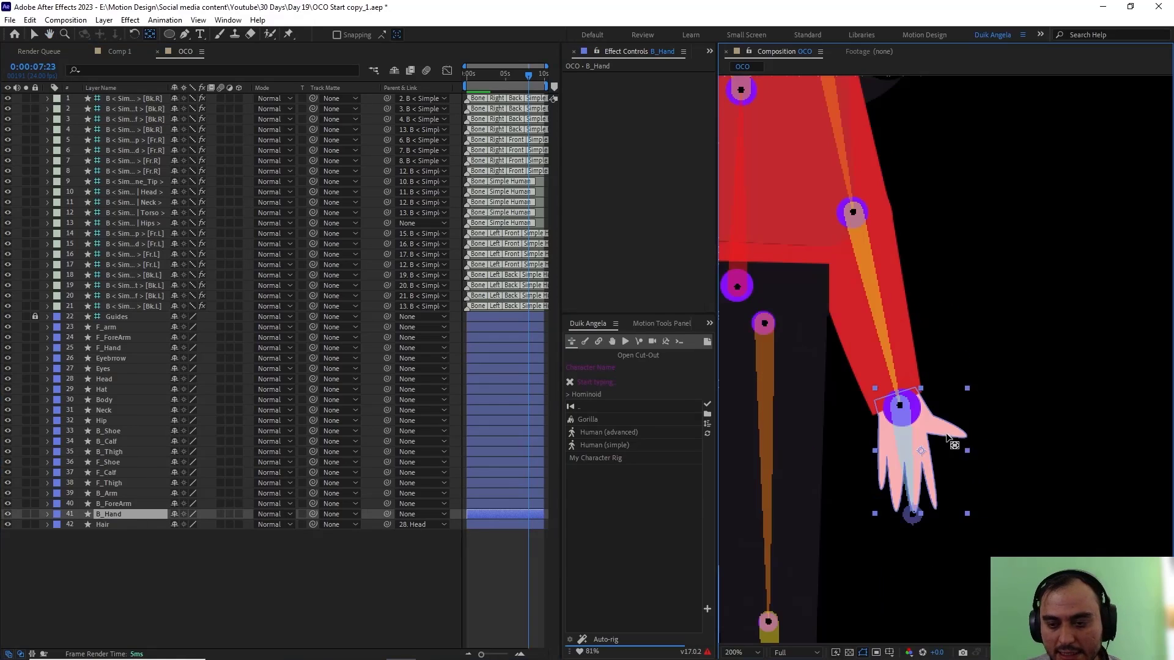
drag(922, 451, 907, 411)
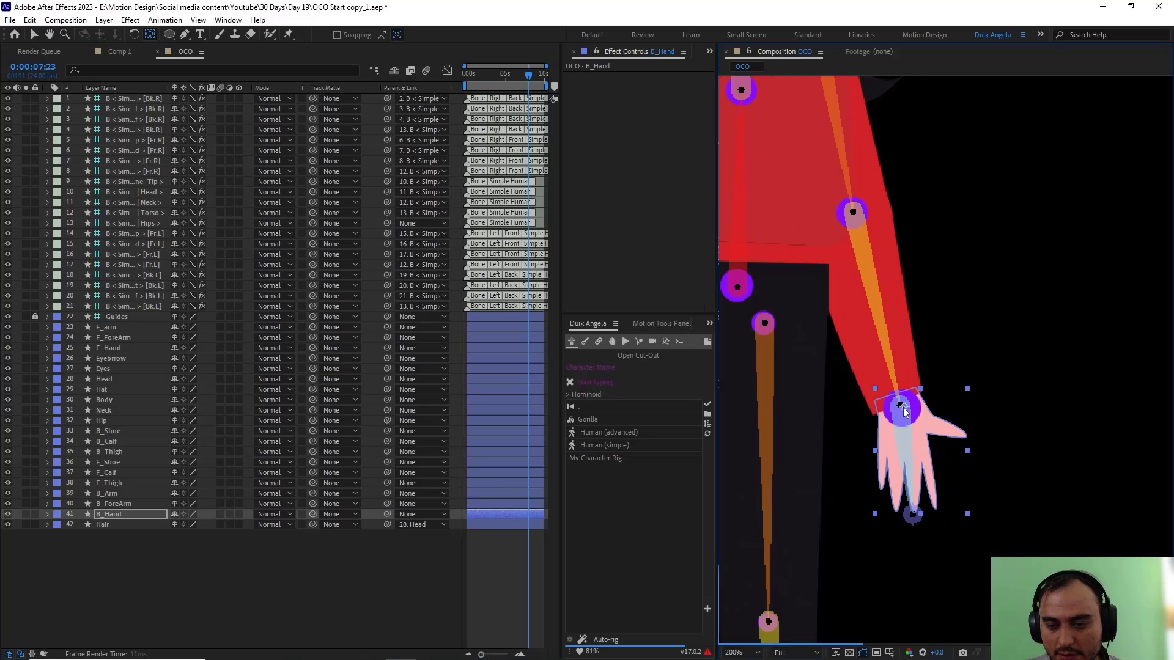
click(139, 502)
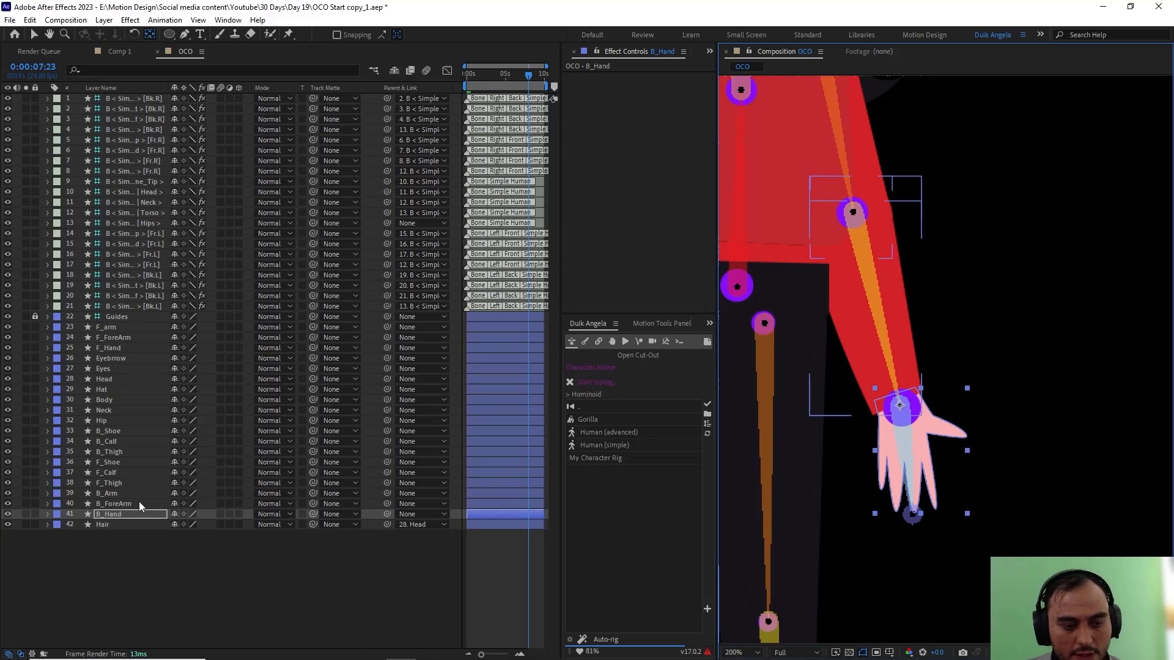
drag(867, 298, 859, 220)
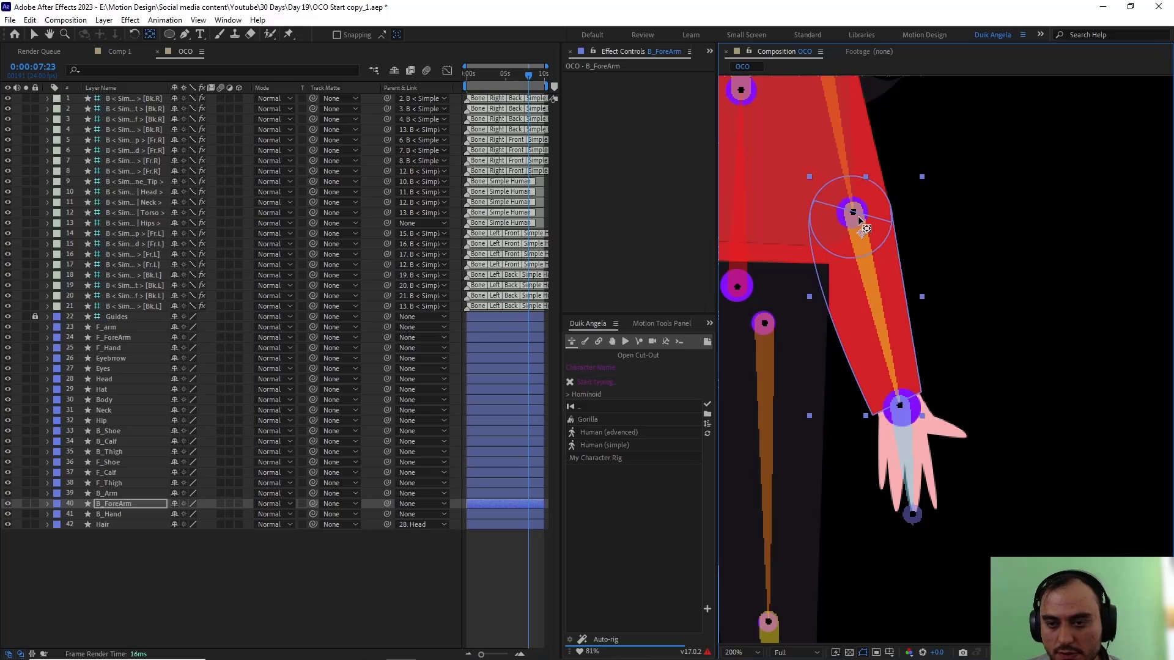
Step: Move the anchor point of the B_Arm layer up onto the shoulder joint
click(114, 494)
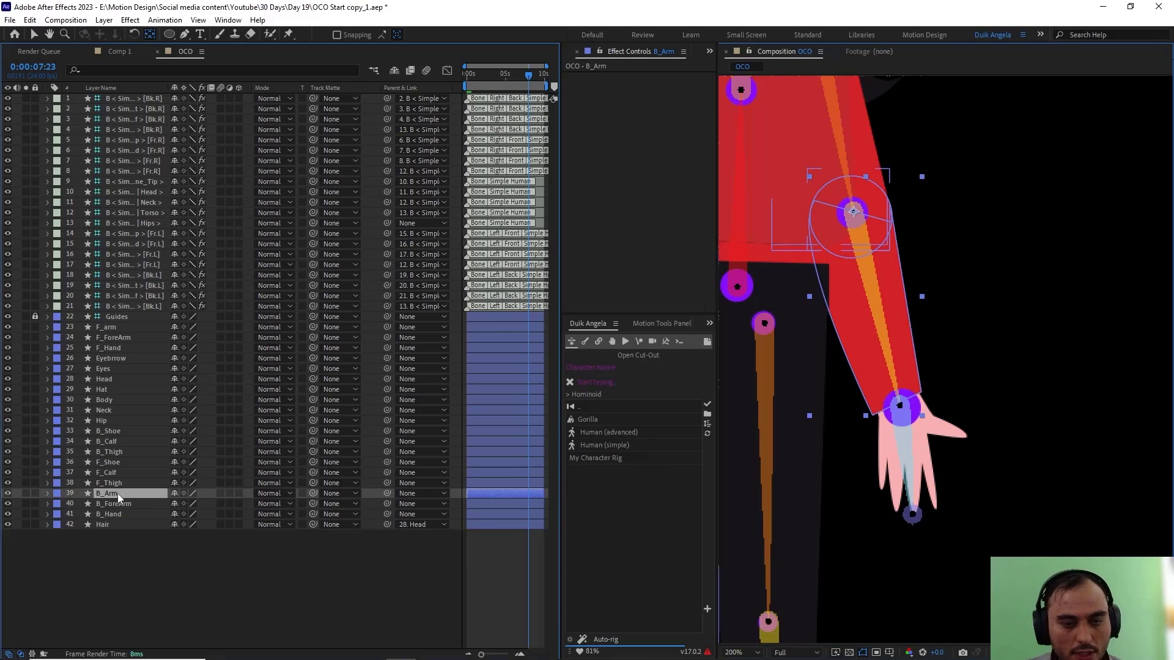
drag(794, 288, 805, 404)
mouse_move(832, 239)
mouse_down()
mouse_move(825, 365)
mouse_move(811, 229)
mouse_up()
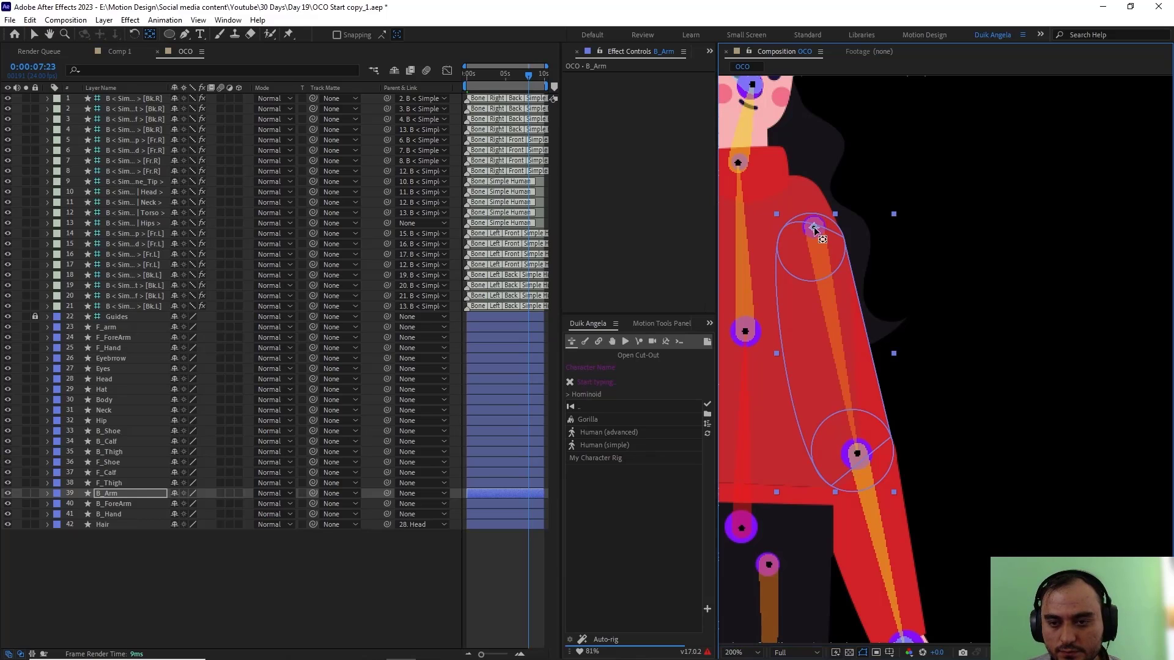
Step: Move the anchor point of the F_Thigh layer onto its hip joint and that of F_Calf onto the knee joint
click(113, 482)
drag(856, 451, 899, 277)
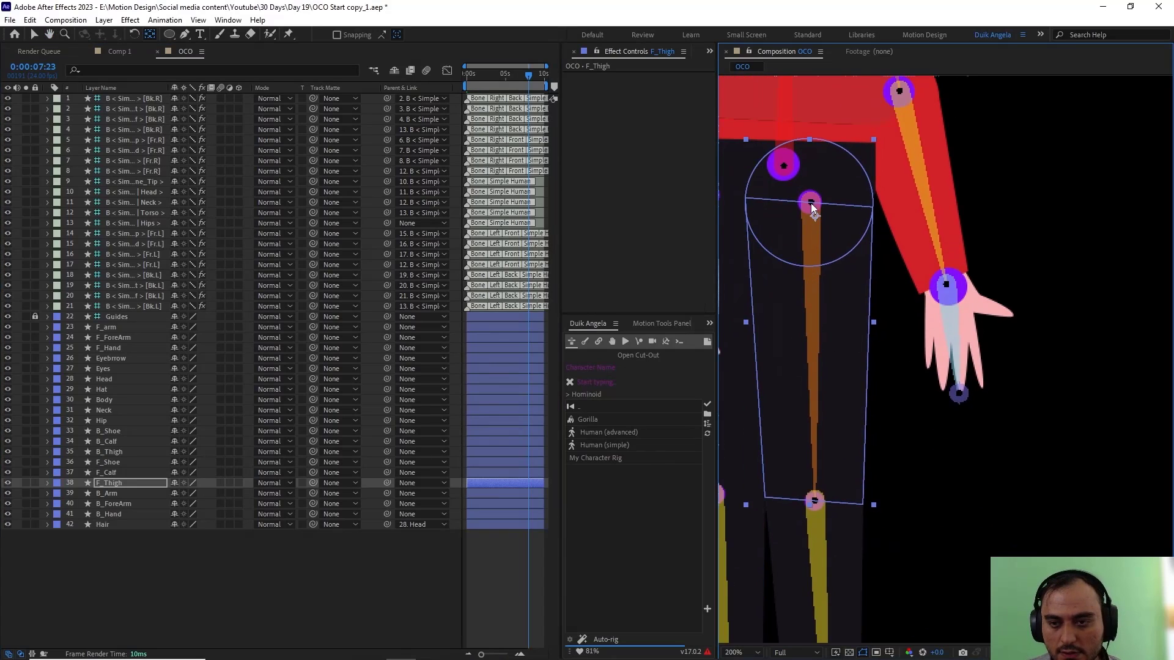
drag(847, 486, 847, 241)
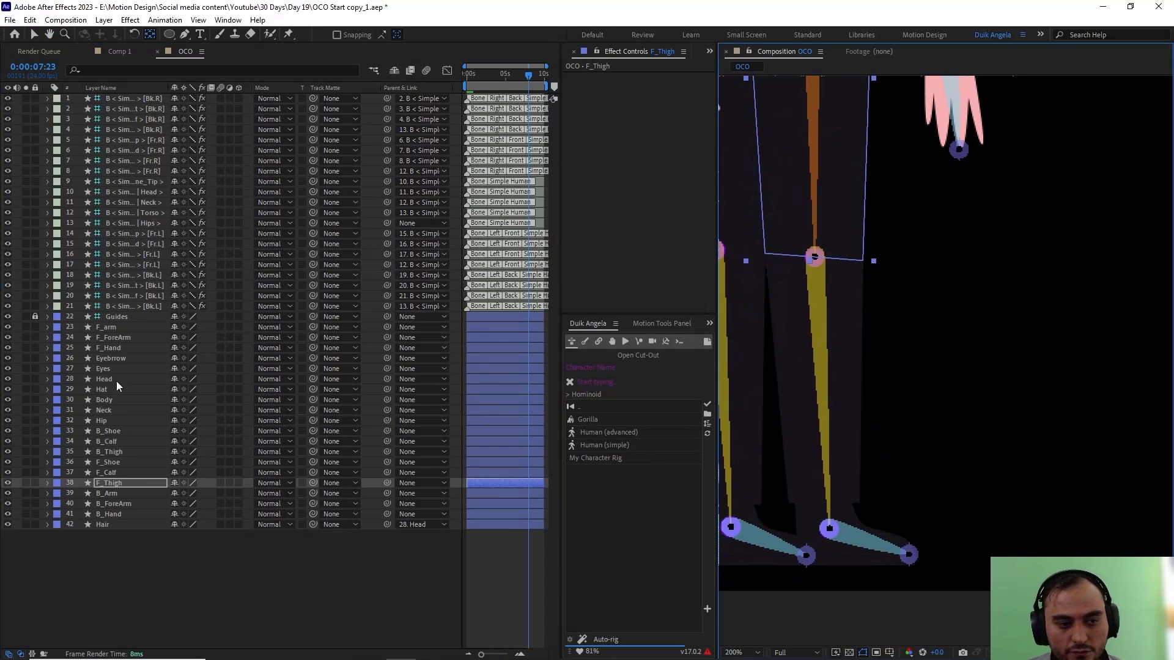
click(119, 473)
drag(814, 357, 815, 257)
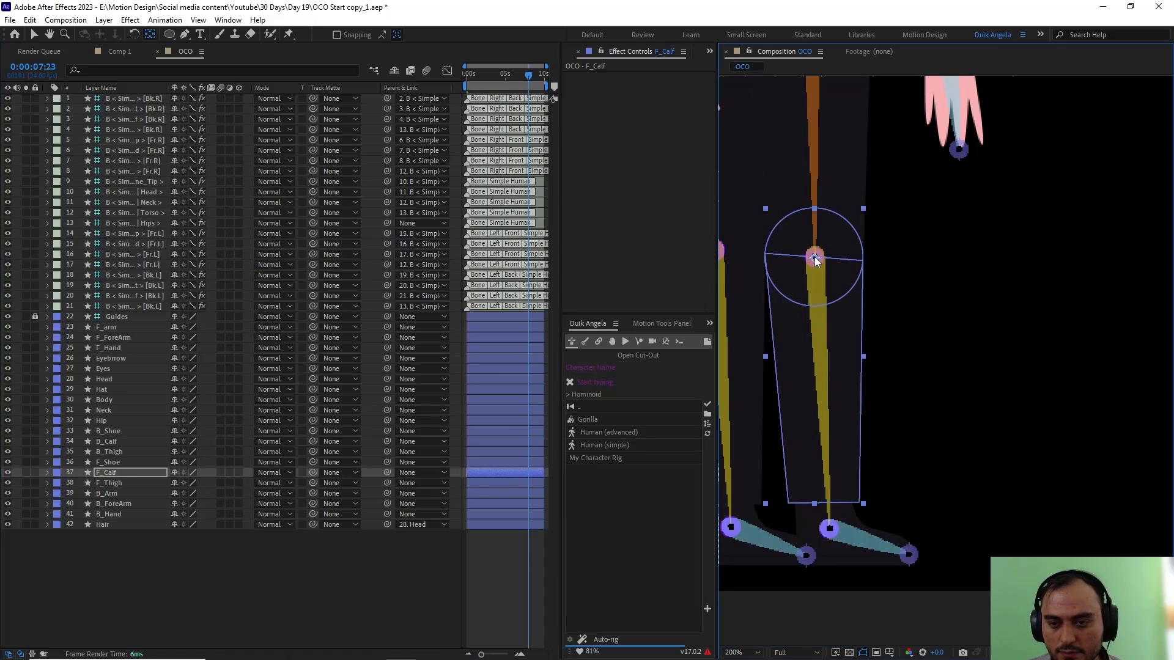
Step: Move the anchor point of the F_Shoe layer onto the ankle joint of the front leg
click(122, 462)
drag(935, 487, 907, 362)
drag(827, 409, 801, 401)
Step: Move the anchor point of the B_Thigh layer up onto the joint at the top of its thigh bone
drag(860, 355, 1053, 349)
click(123, 453)
drag(885, 224, 871, 516)
drag(859, 251, 847, 397)
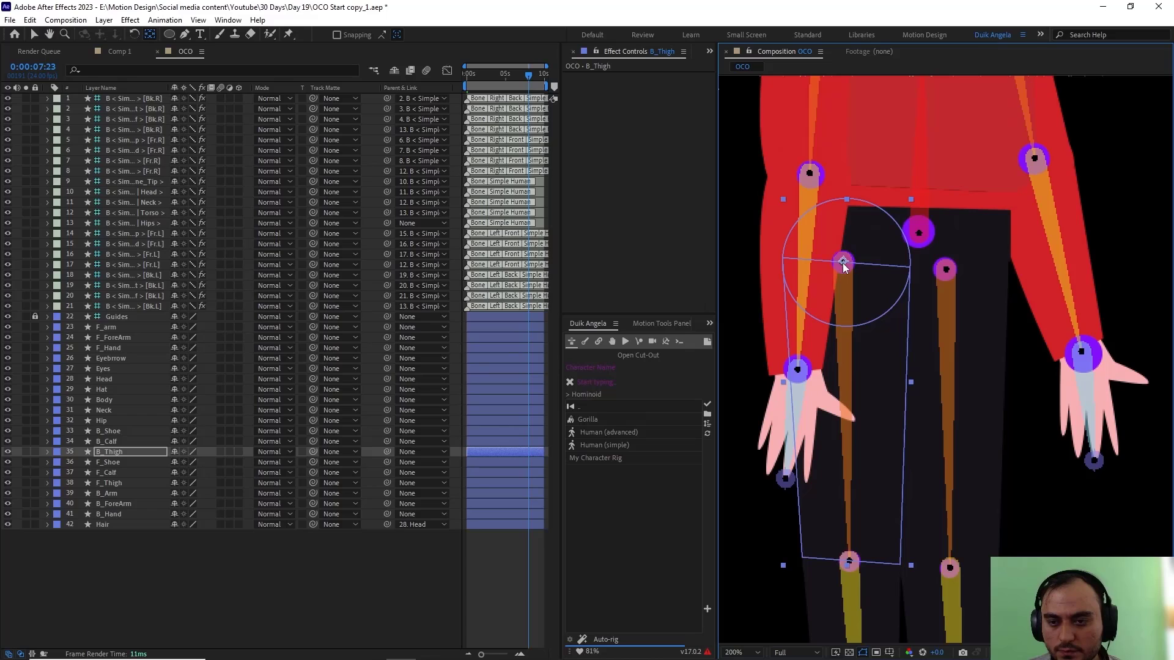
Step: Move the anchor point of the B_Calf layer onto the knee joint and that of B_Shoe onto the ankle joint
click(126, 442)
drag(909, 477, 903, 256)
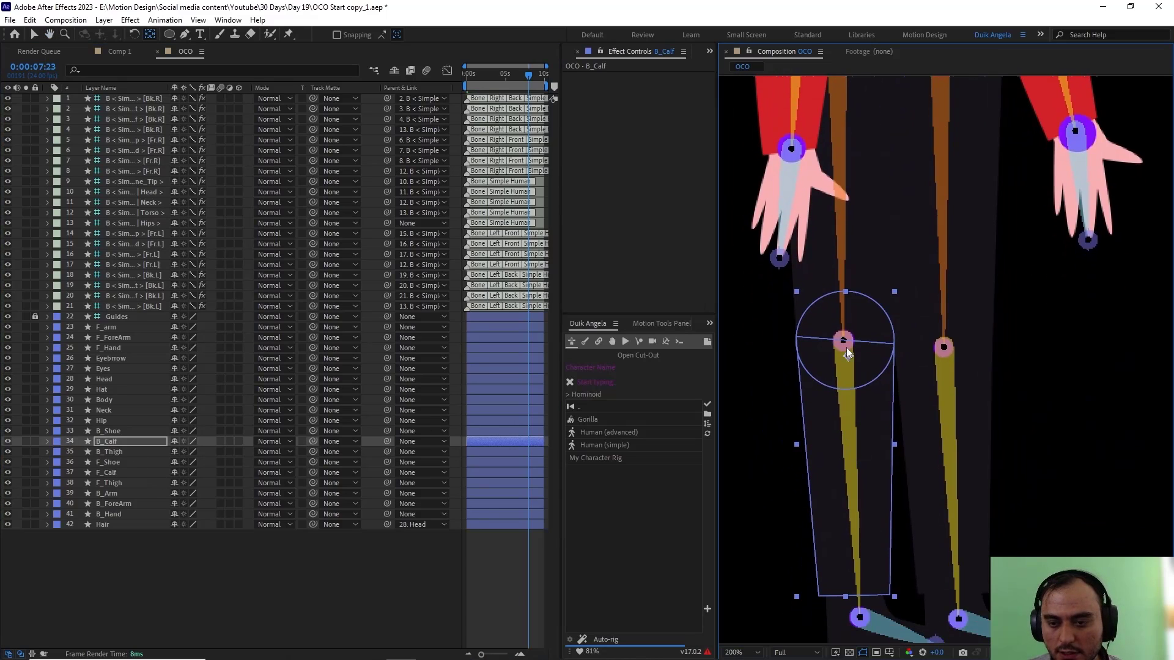
click(146, 431)
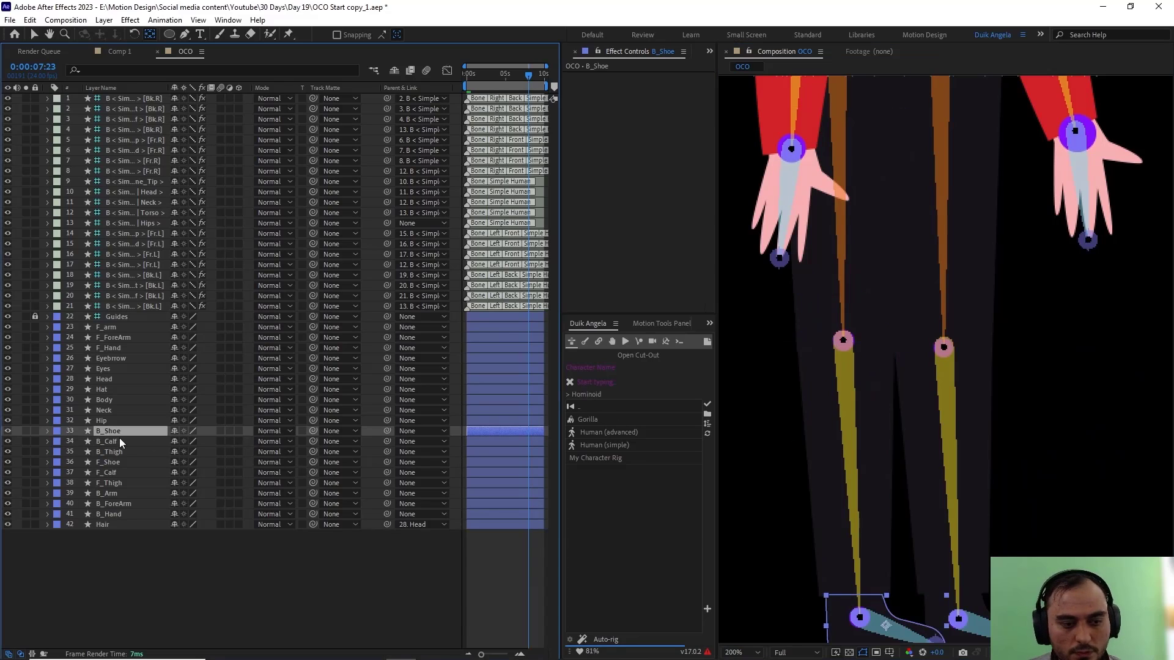
drag(890, 628, 844, 391)
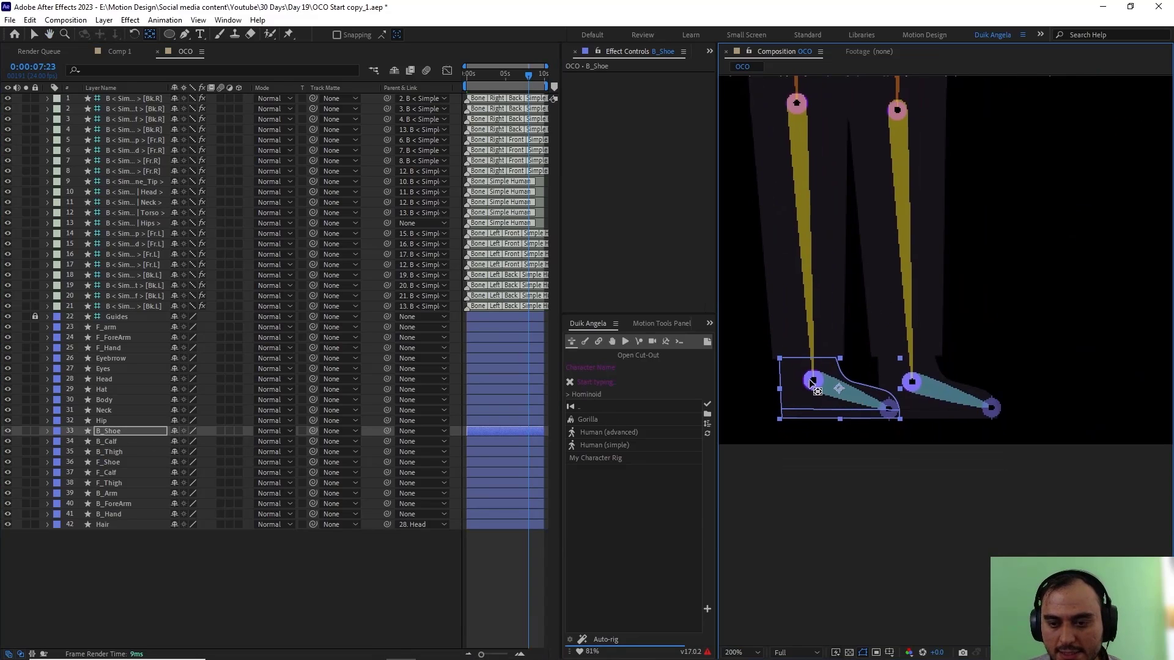
Step: Move the anchor point of the Hip layer onto the central hips joint at the base of the spine
click(123, 422)
drag(886, 281, 876, 535)
scroll(875, 525, down, 2)
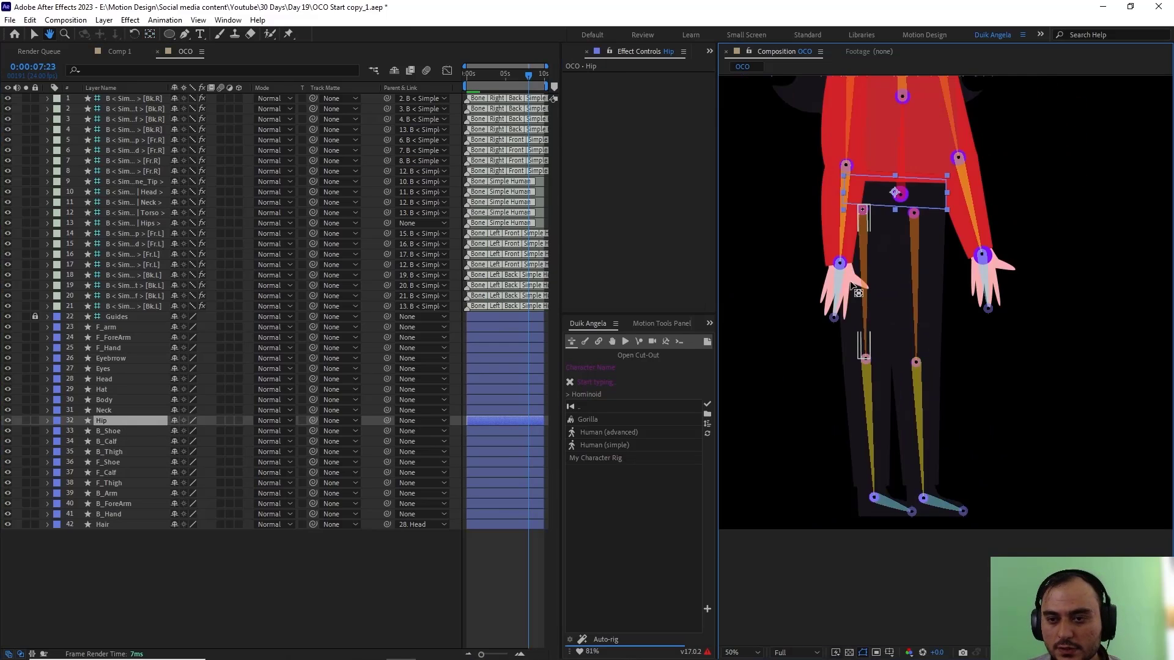
drag(834, 238, 848, 346)
scroll(899, 391, up, 1)
drag(918, 473, 903, 396)
scroll(902, 397, up, 1)
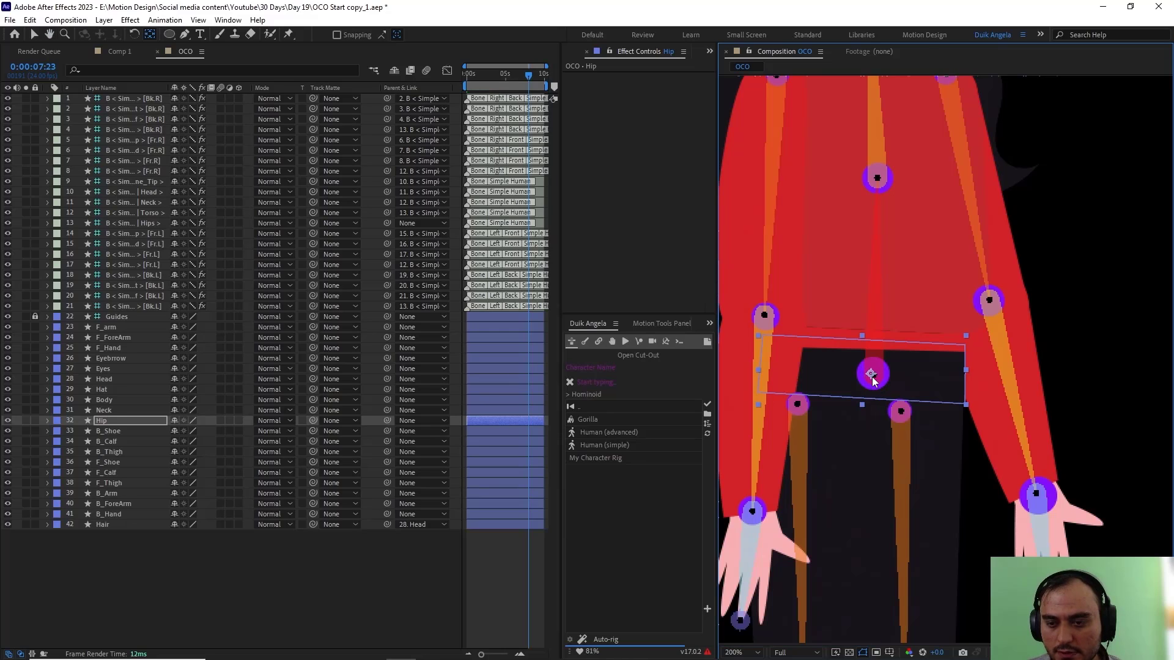
Step: Move the anchor point of the Neck layer onto the neck base joint and that of Body onto the mid-torso joint
click(112, 410)
drag(772, 278, 810, 474)
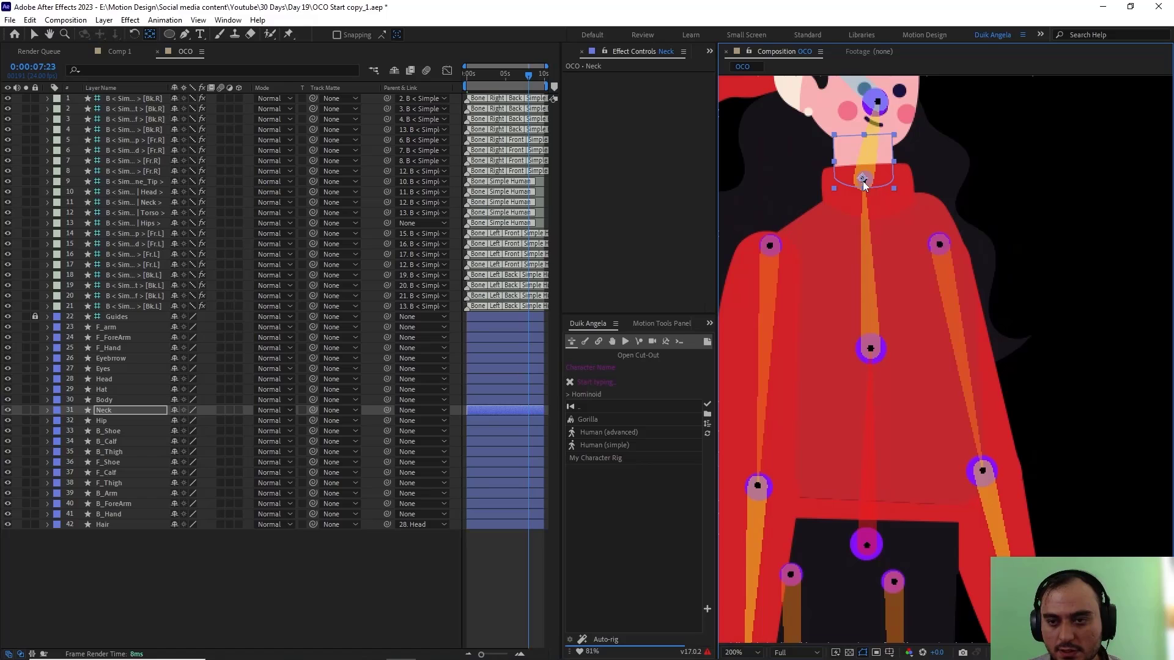
click(98, 401)
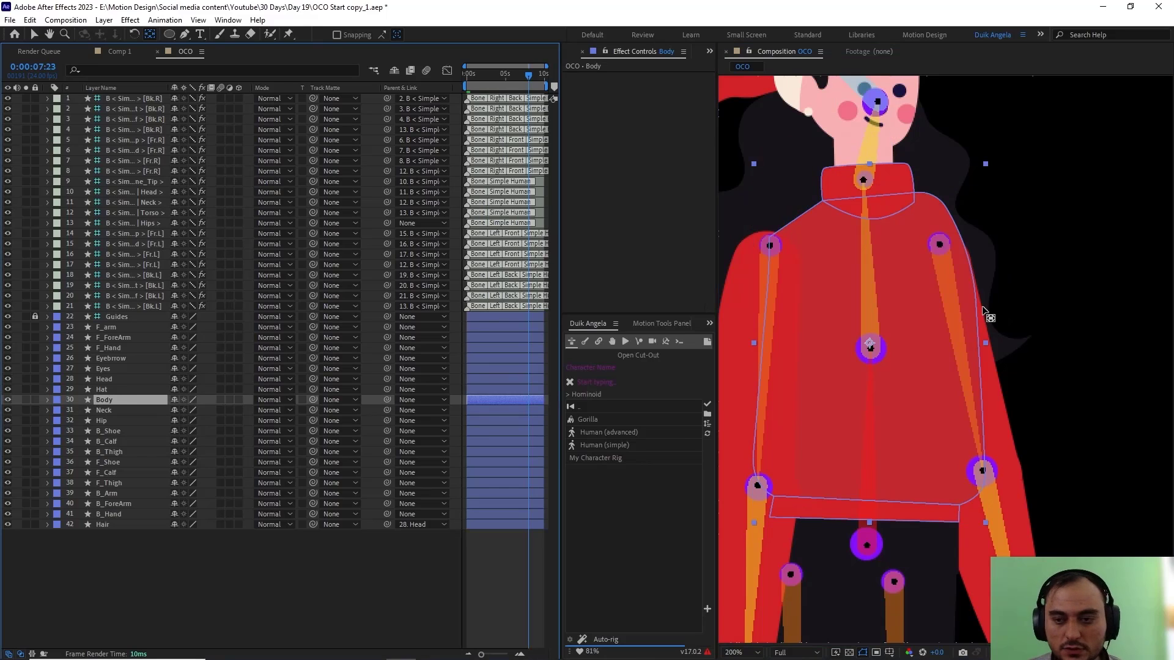
click(874, 351)
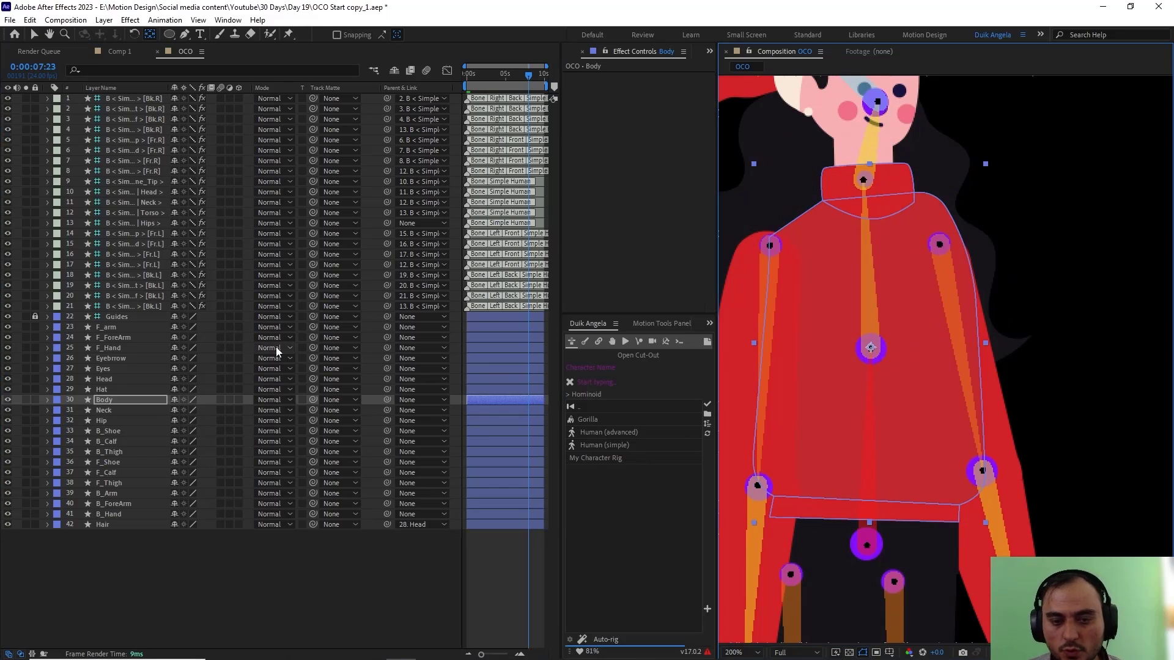
Step: Move the anchor point of the Hat layer to where the red hat meets its white band, and parent Hat to Head
click(121, 391)
drag(813, 258, 849, 459)
key(y)
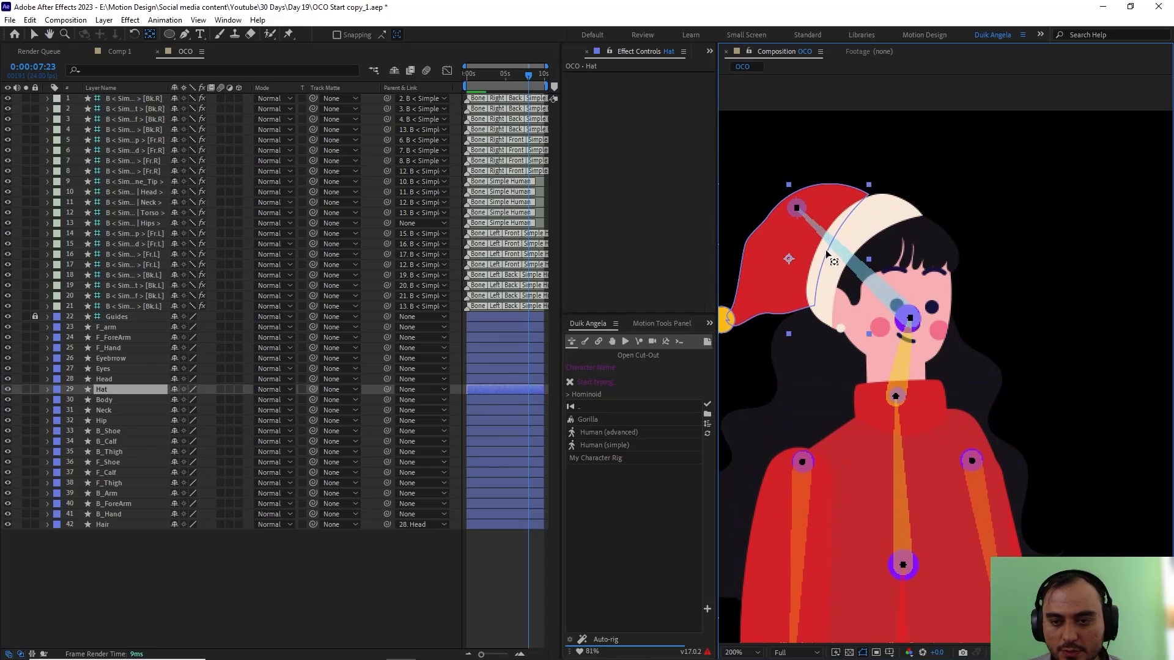
drag(789, 259, 833, 244)
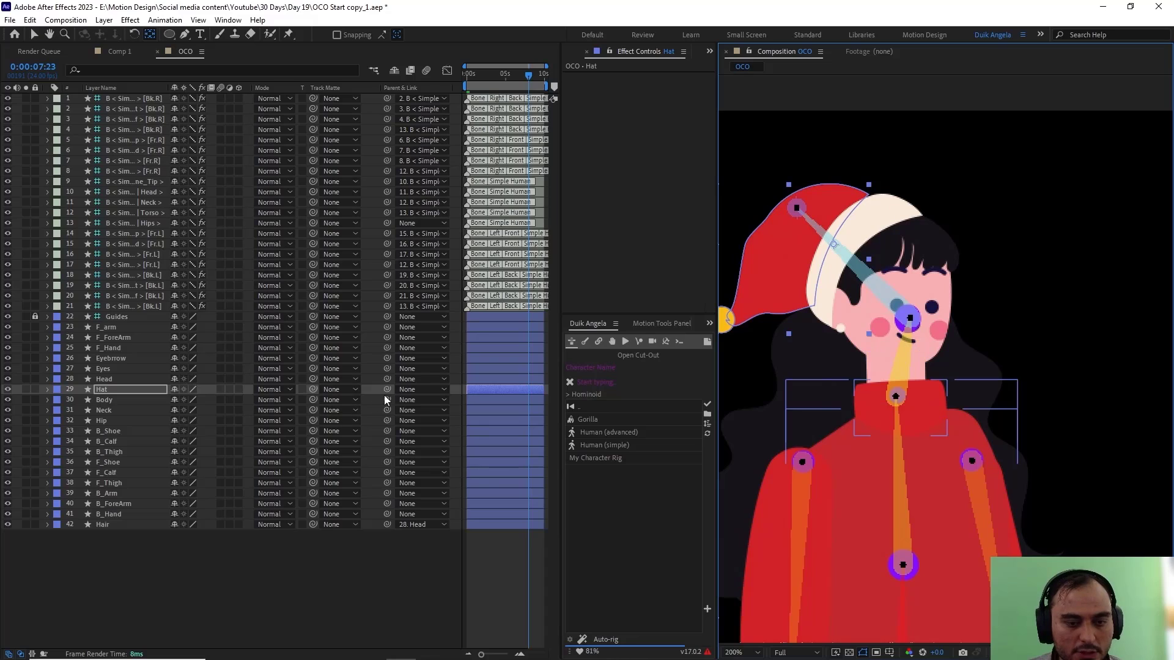
drag(386, 391, 105, 382)
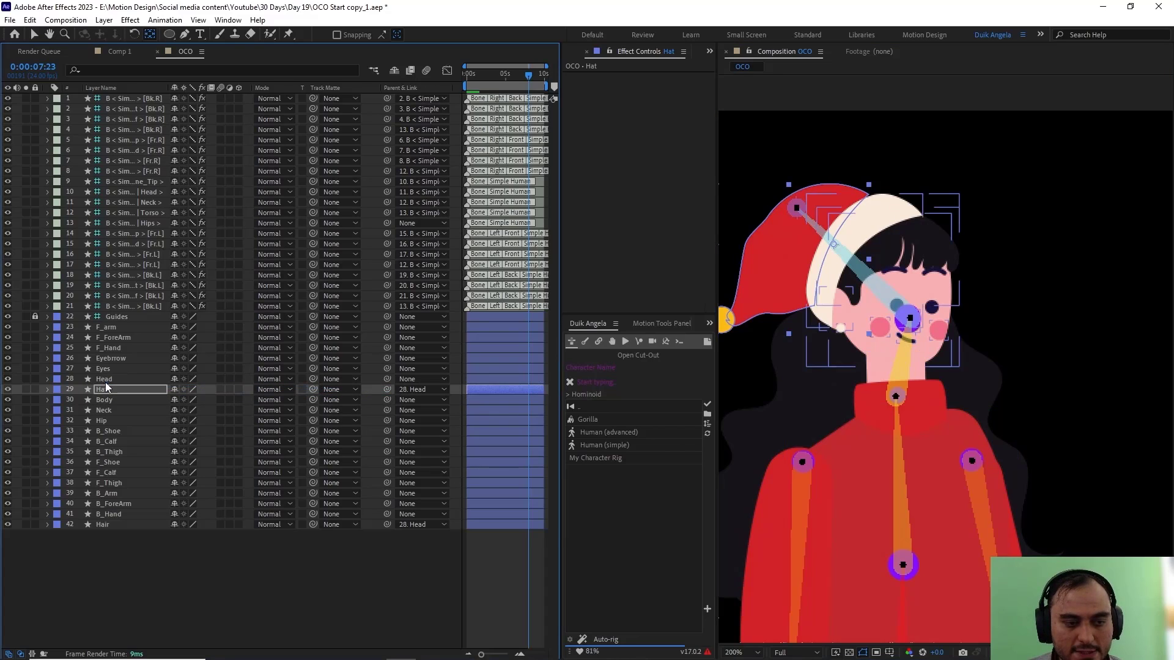
Step: Align the anchor point of the Head layer with the head joint, and parent the Eyebrow and Eyes layers to Head
click(105, 380)
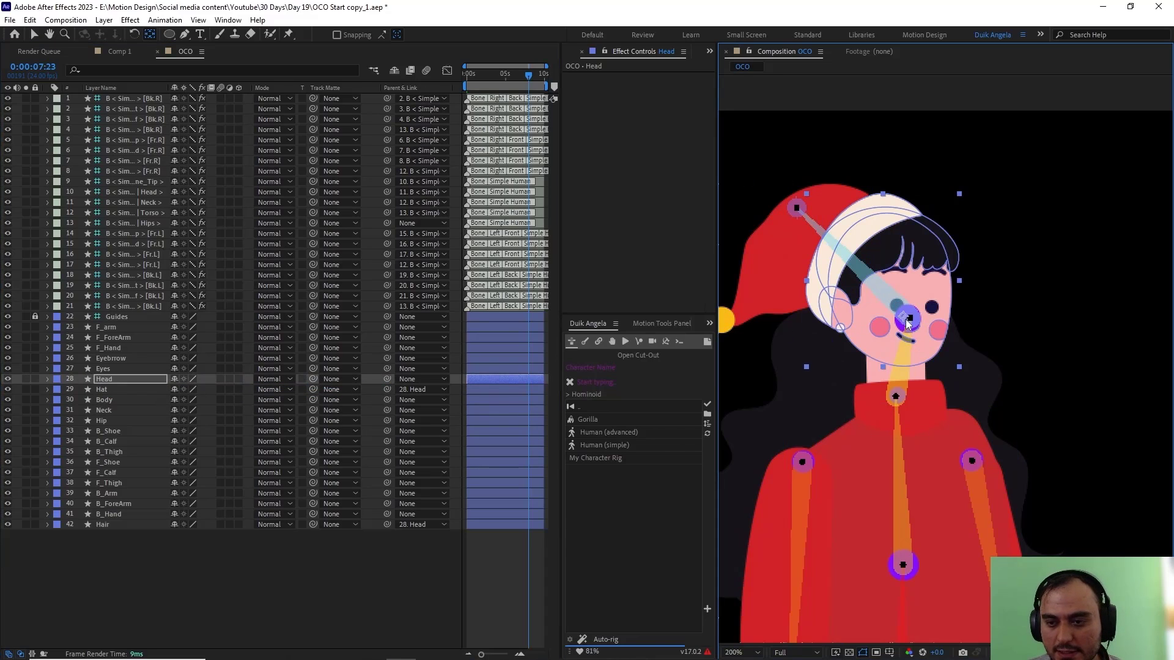
drag(906, 320, 910, 321)
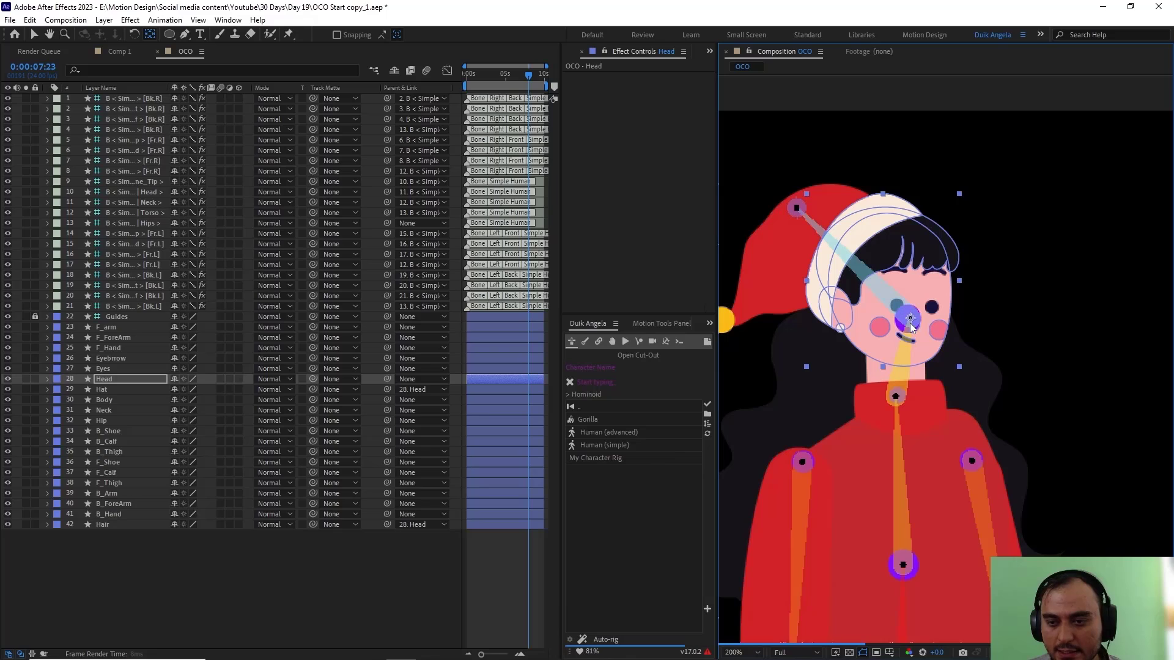
click(129, 369)
shift+click(131, 361)
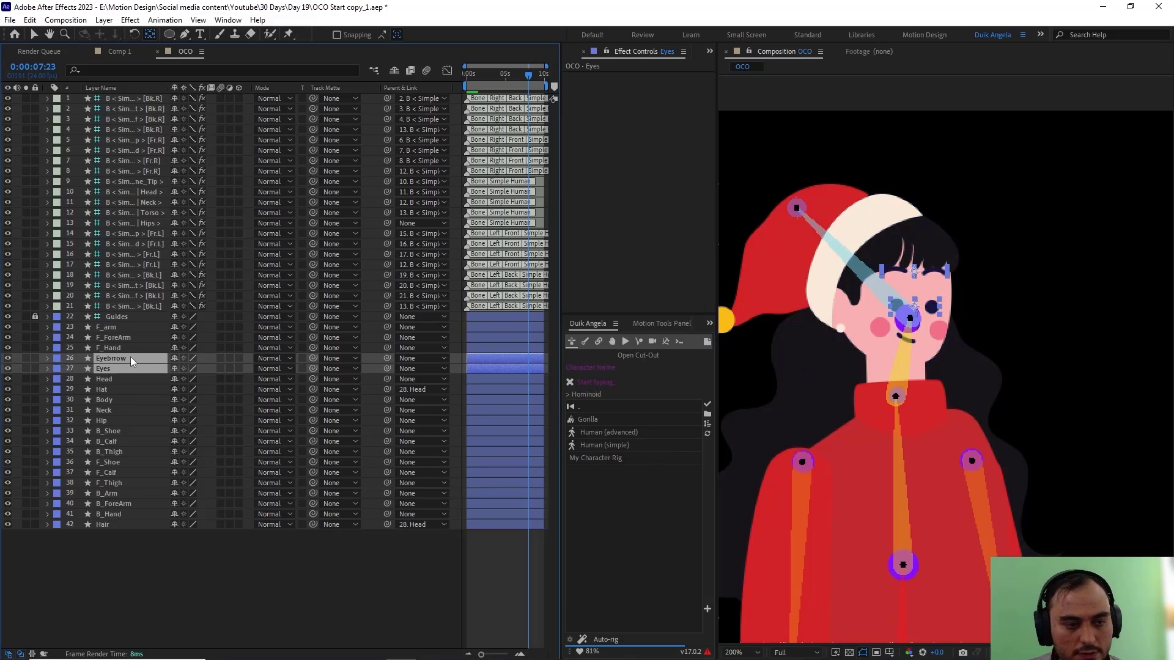
drag(386, 358, 123, 382)
click(123, 380)
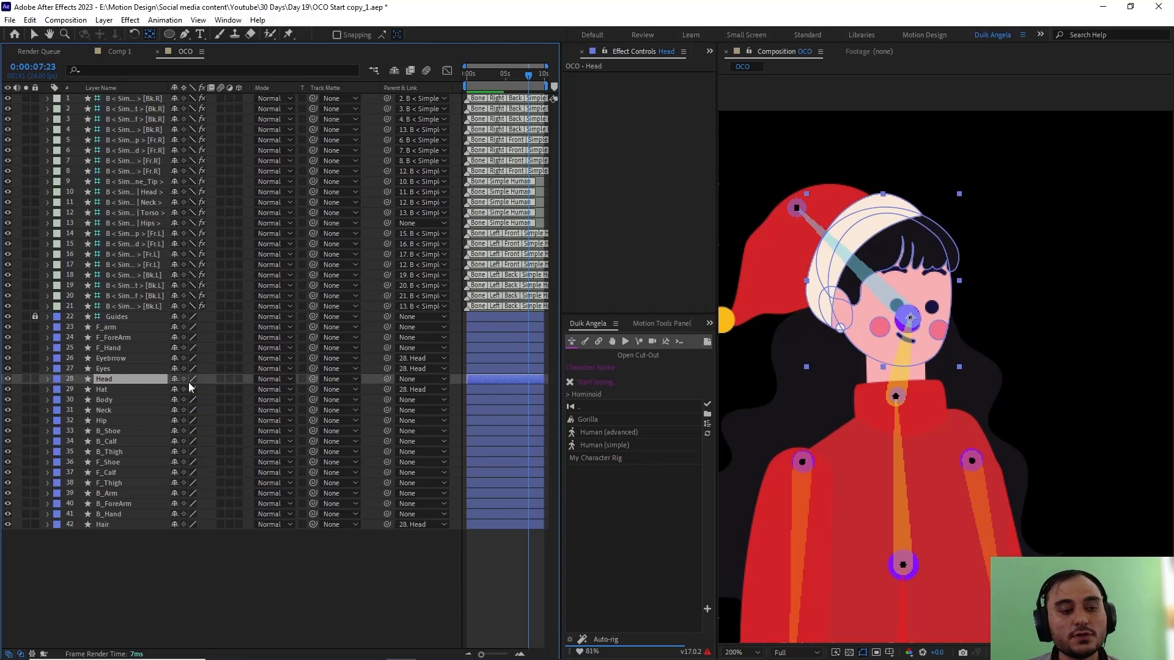
click(126, 369)
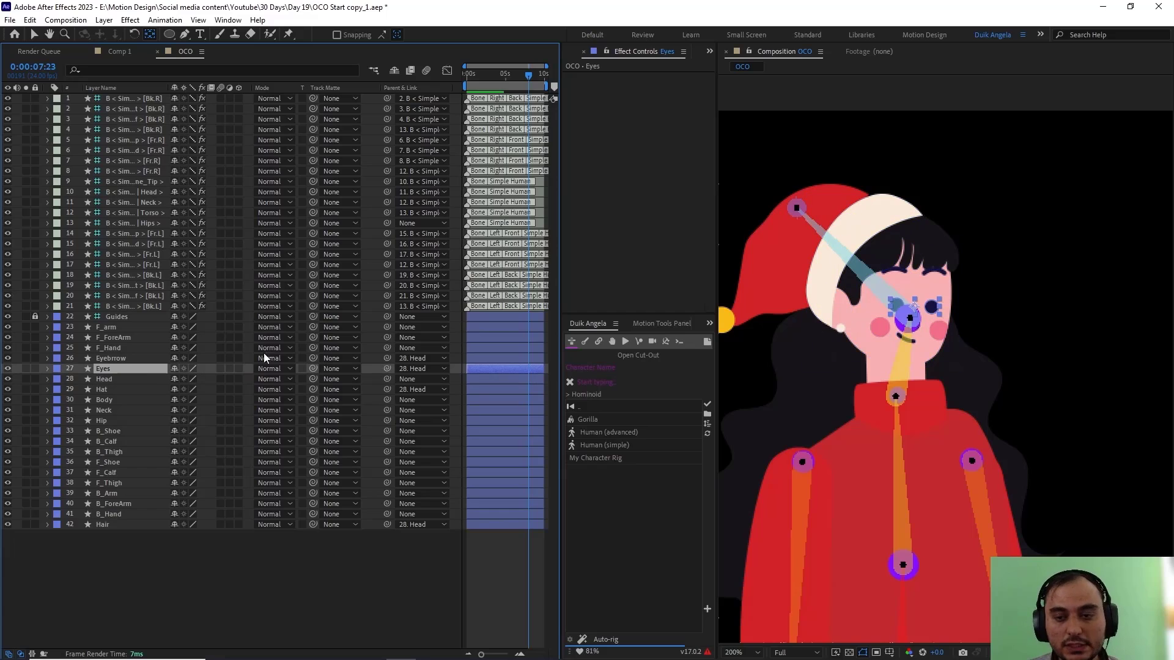
Step: Move the anchor point of the F_Hand layer onto the wrist joint and that of F_ForeArm onto the elbow joint
click(131, 349)
drag(904, 422, 872, 199)
drag(891, 446, 867, 230)
drag(929, 440, 1110, 408)
key(y)
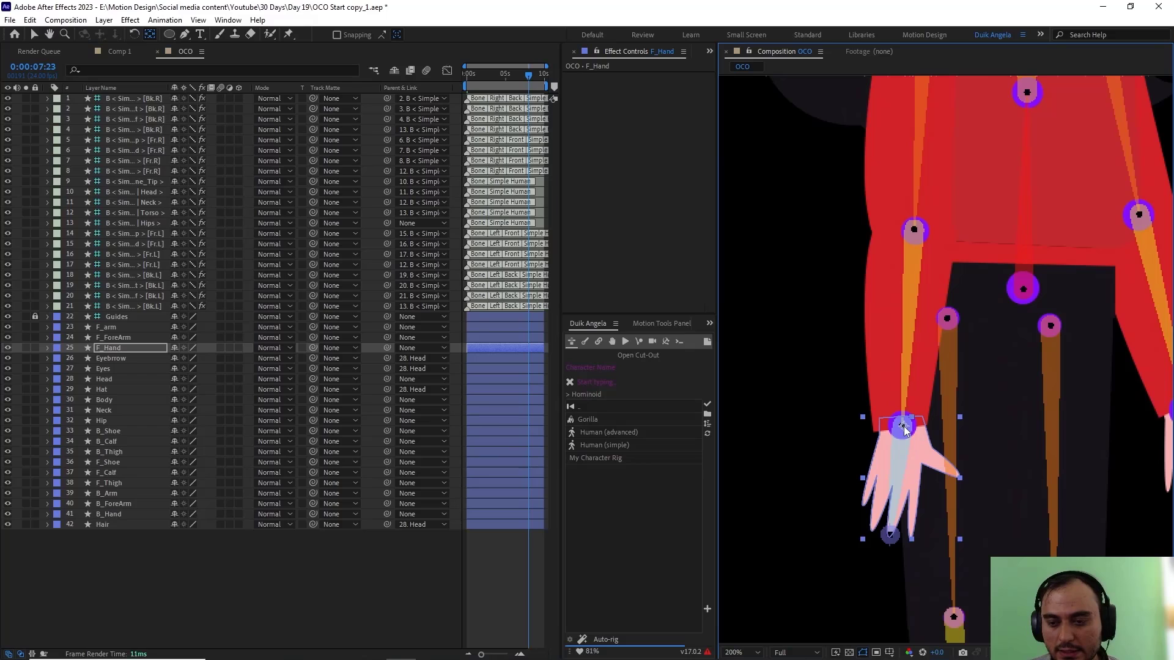
click(109, 337)
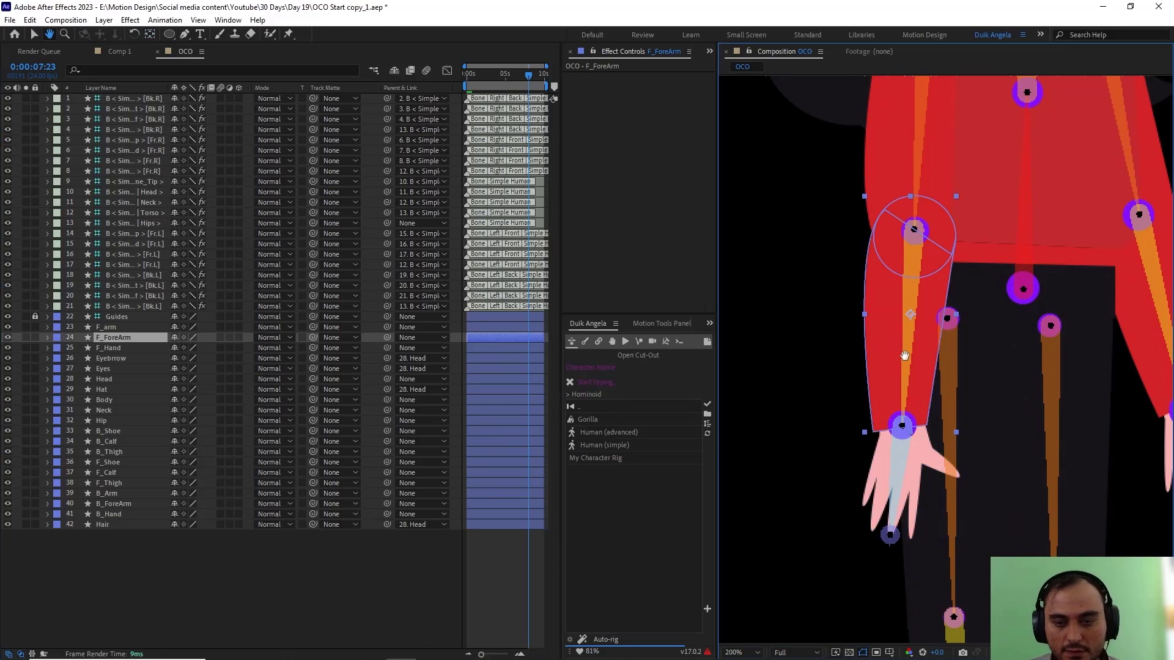
drag(916, 305, 926, 353)
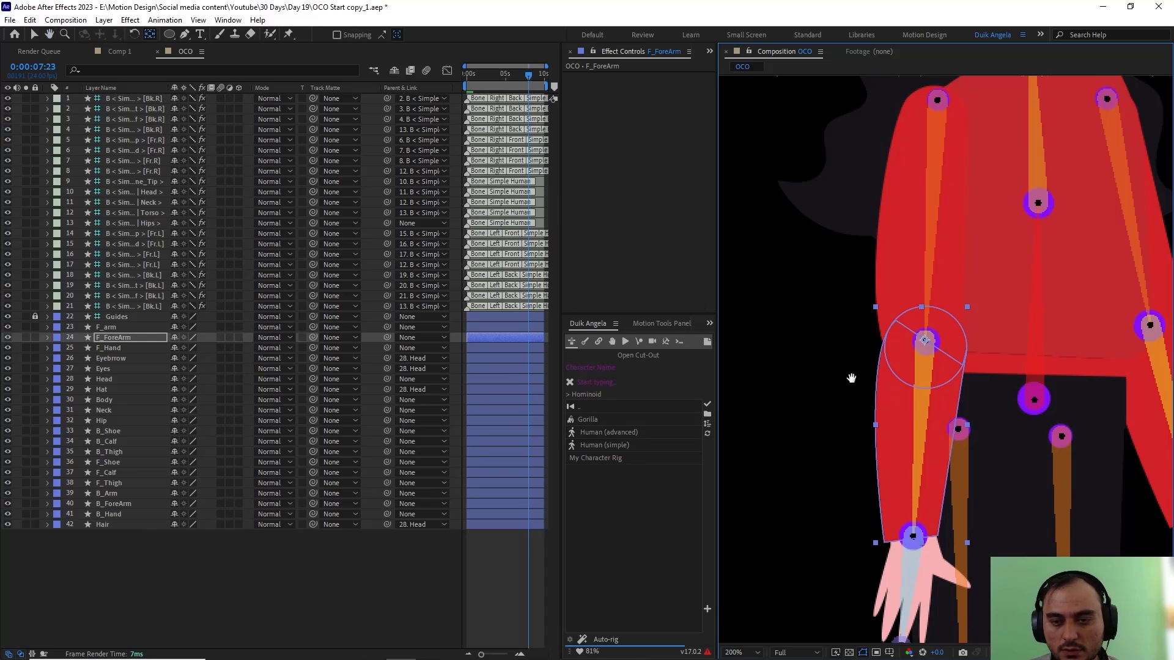
Step: Move the anchor point of the F_arm layer up onto the shoulder joint
click(114, 328)
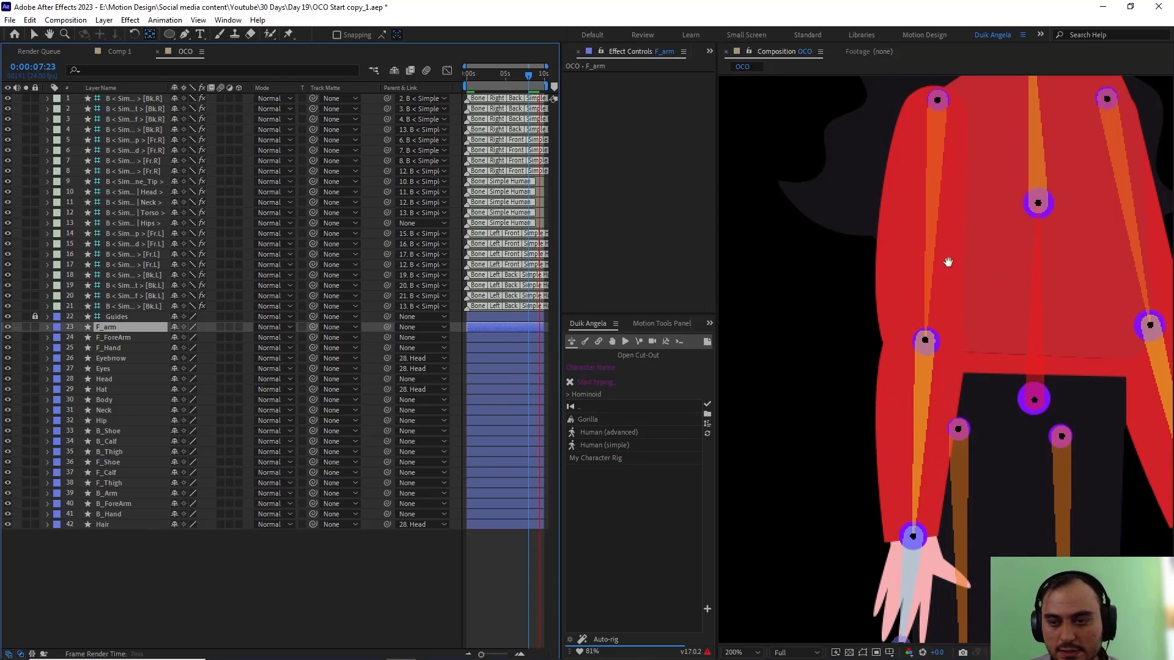
drag(948, 262, 924, 389)
key(space)
scroll(938, 409, down, 1)
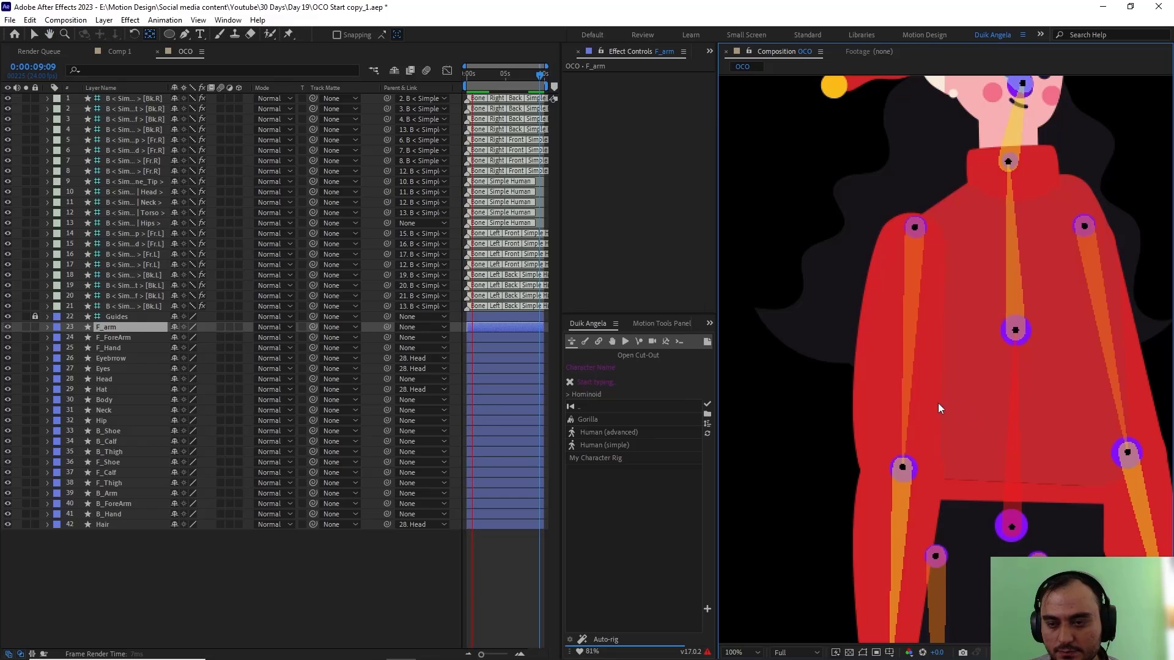
key(space)
scroll(941, 409, up, 1)
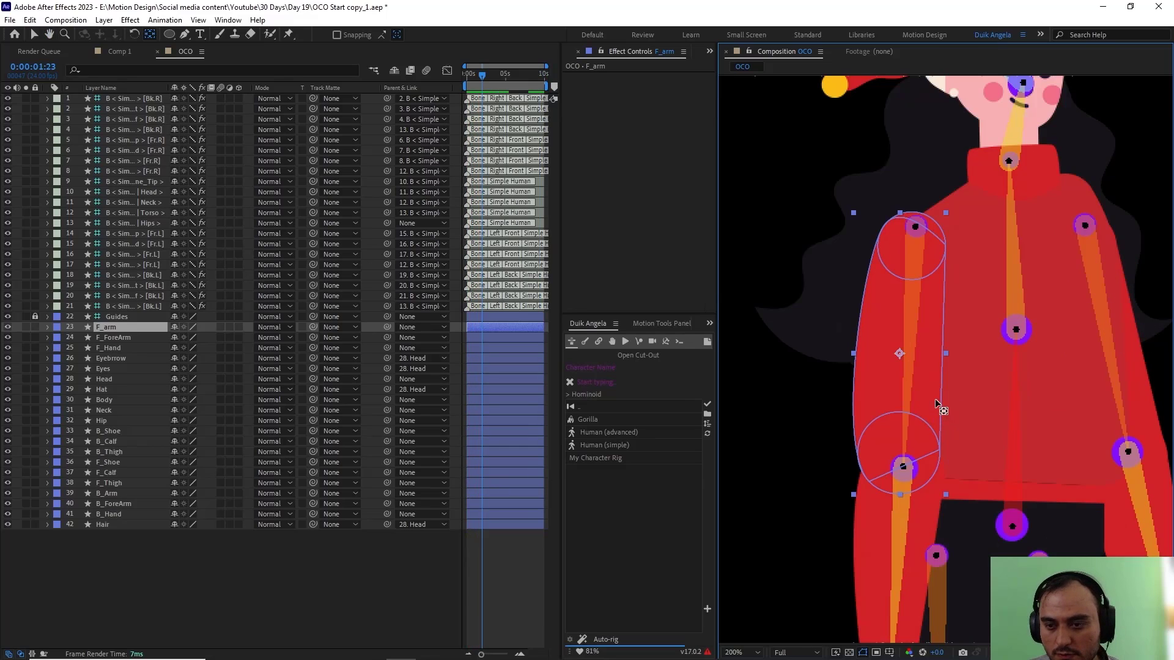
drag(899, 353, 915, 229)
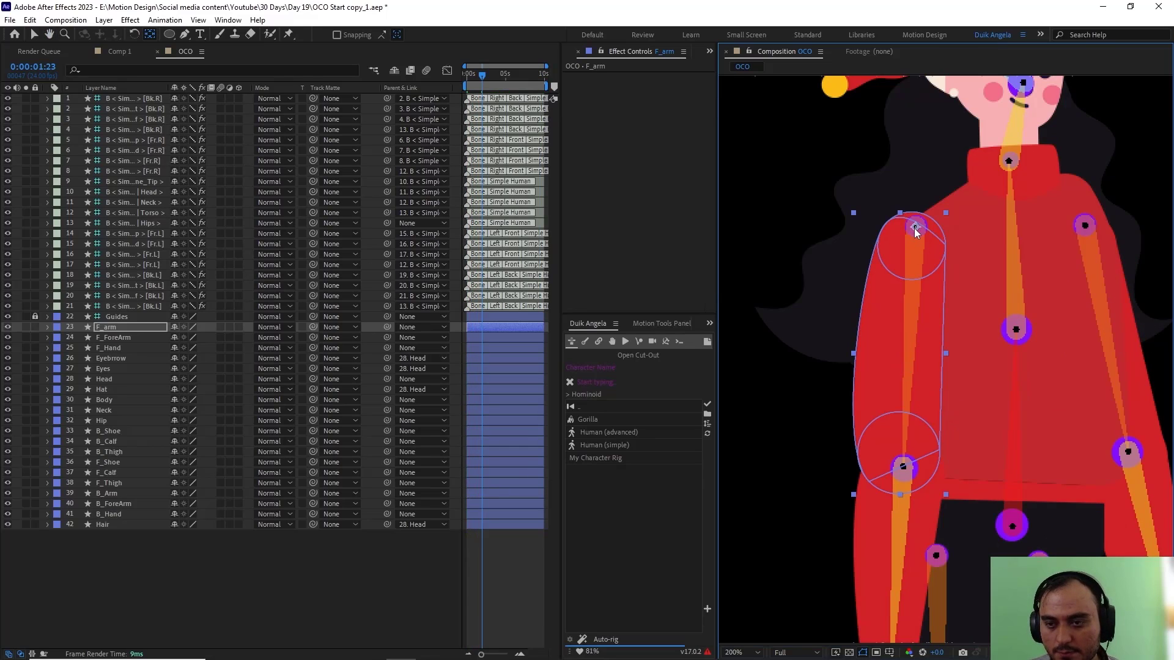
scroll(958, 306, down, 2)
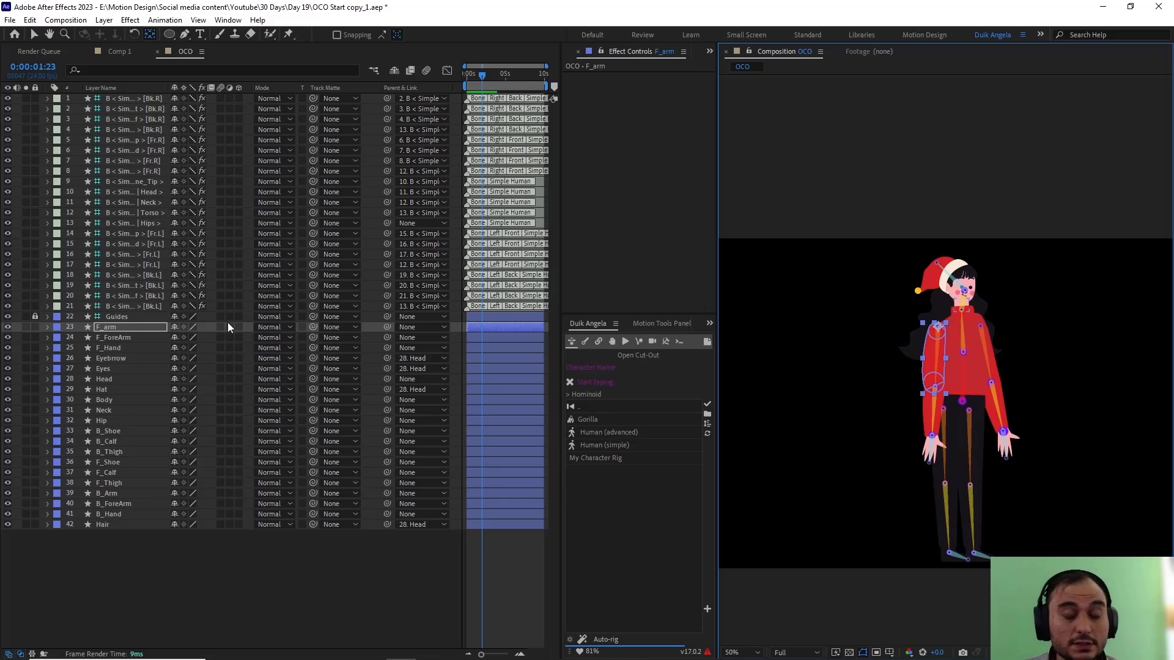
Step: Select the Hair, Hip, Neck, Body, Hat, Head, Eyes and Eyebrow artwork layers together
click(153, 583)
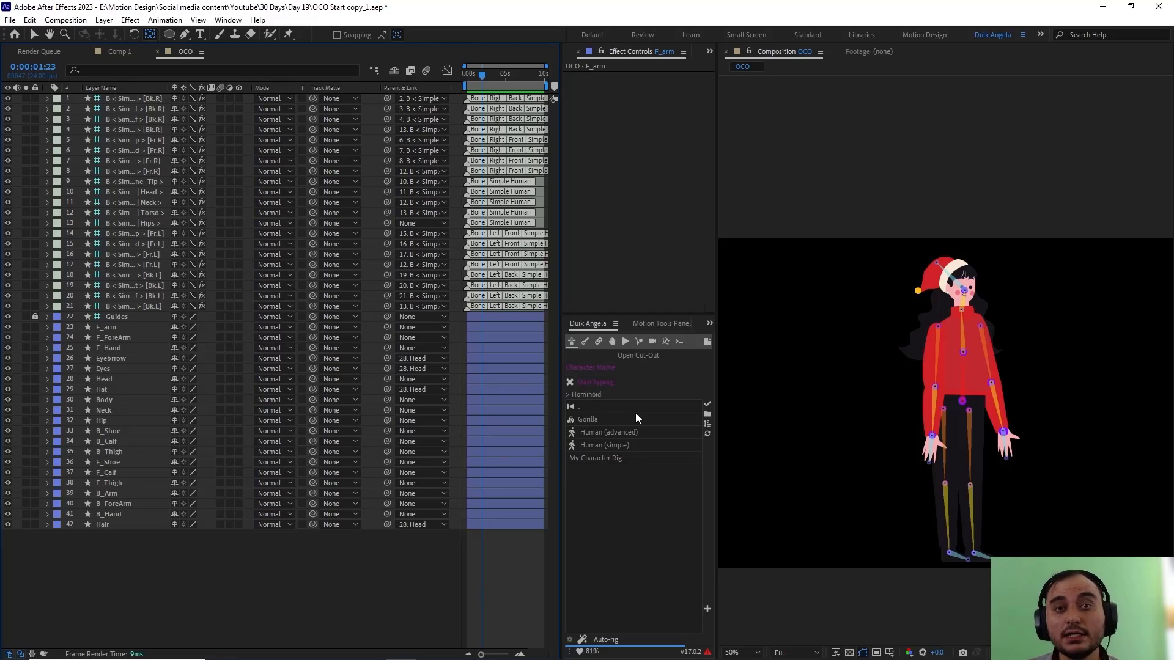
click(102, 527)
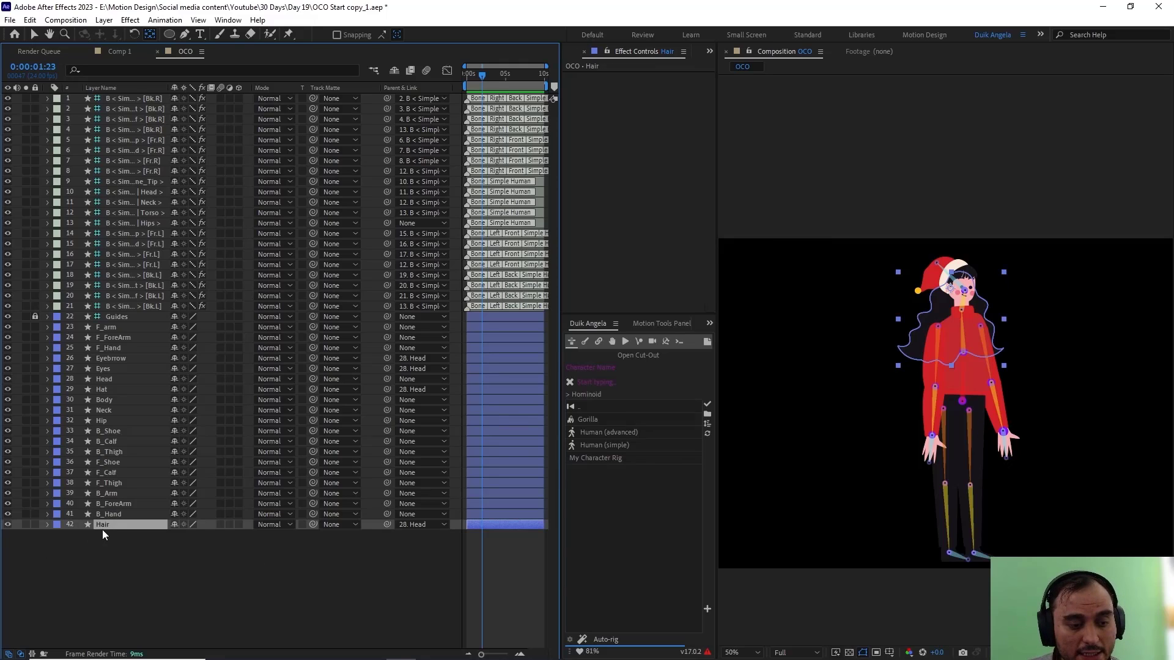
ctrl+click(105, 420)
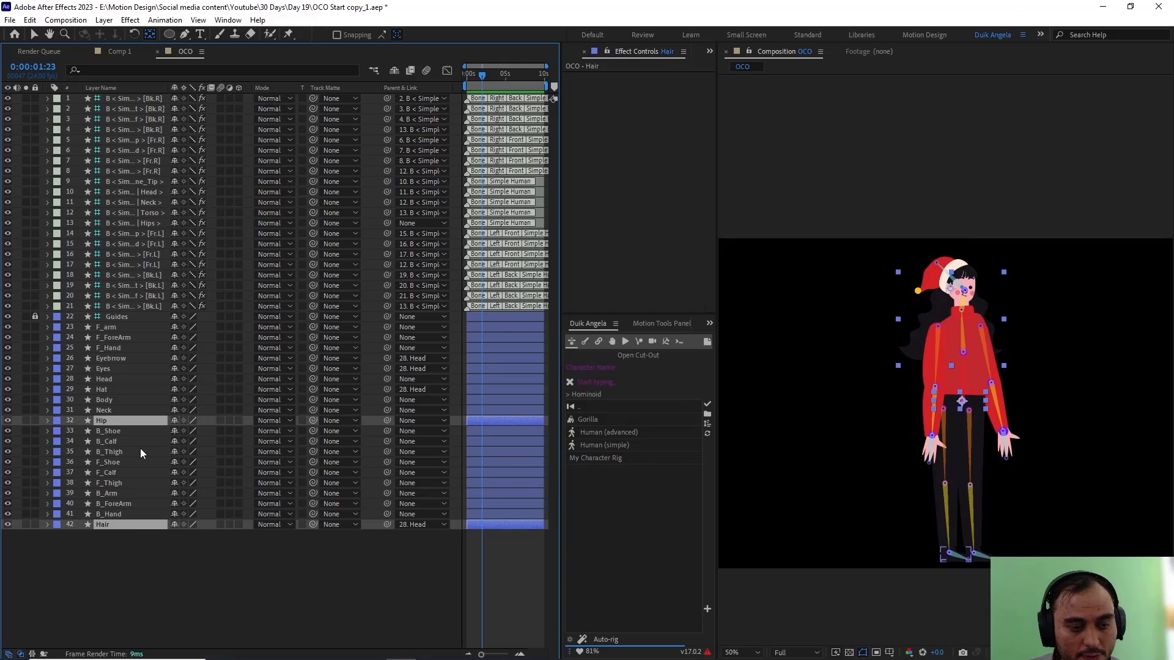
ctrl+click(117, 409)
ctrl+click(114, 399)
ctrl+click(110, 371)
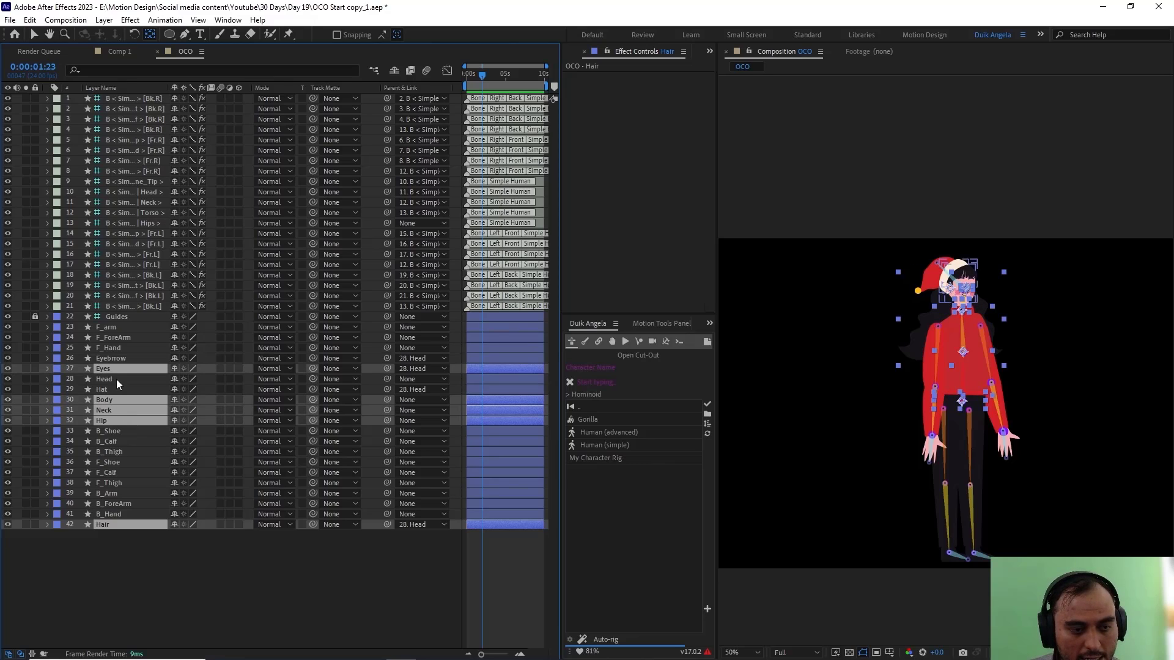
ctrl+click(117, 358)
ctrl+click(119, 378)
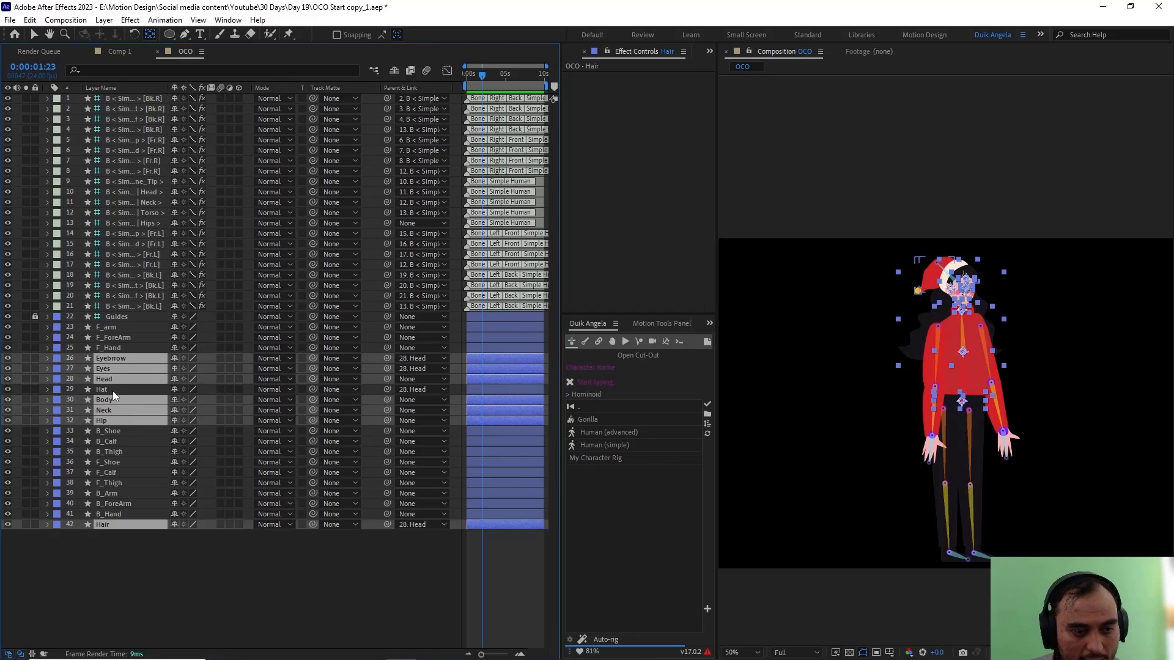
ctrl+click(112, 391)
click(1110, 350)
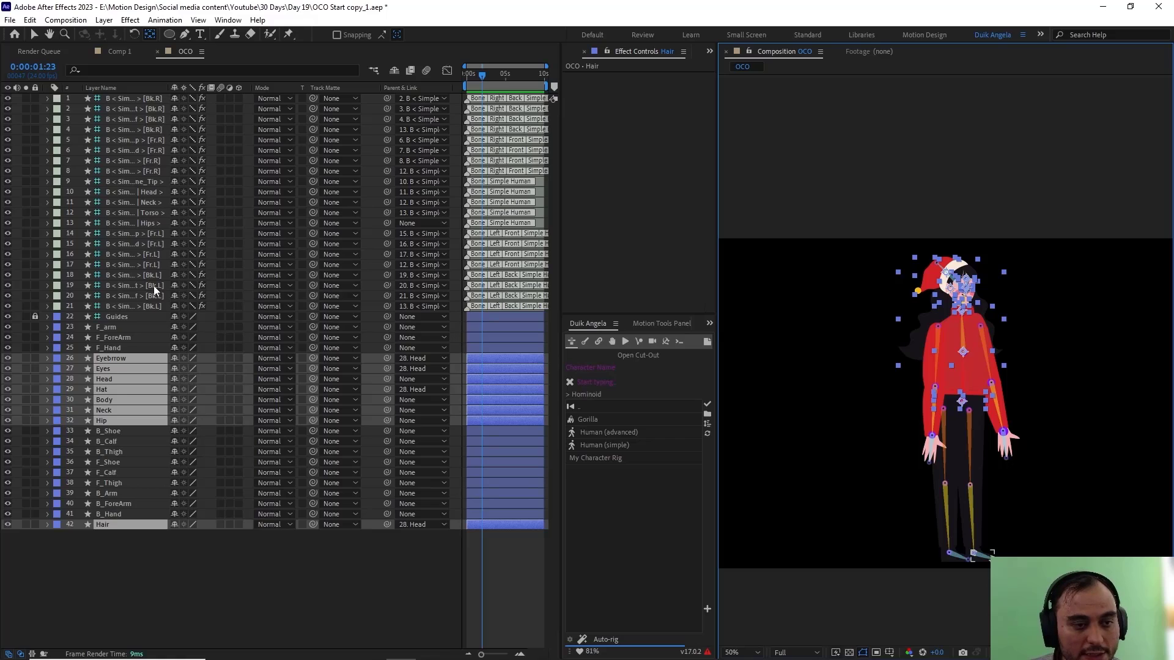
Step: Add the Hips, Torso, Neck and Head bones to the selected artwork layers and set the Sandstone label colour for all of them
ctrl+click(149, 224)
ctrl+click(151, 212)
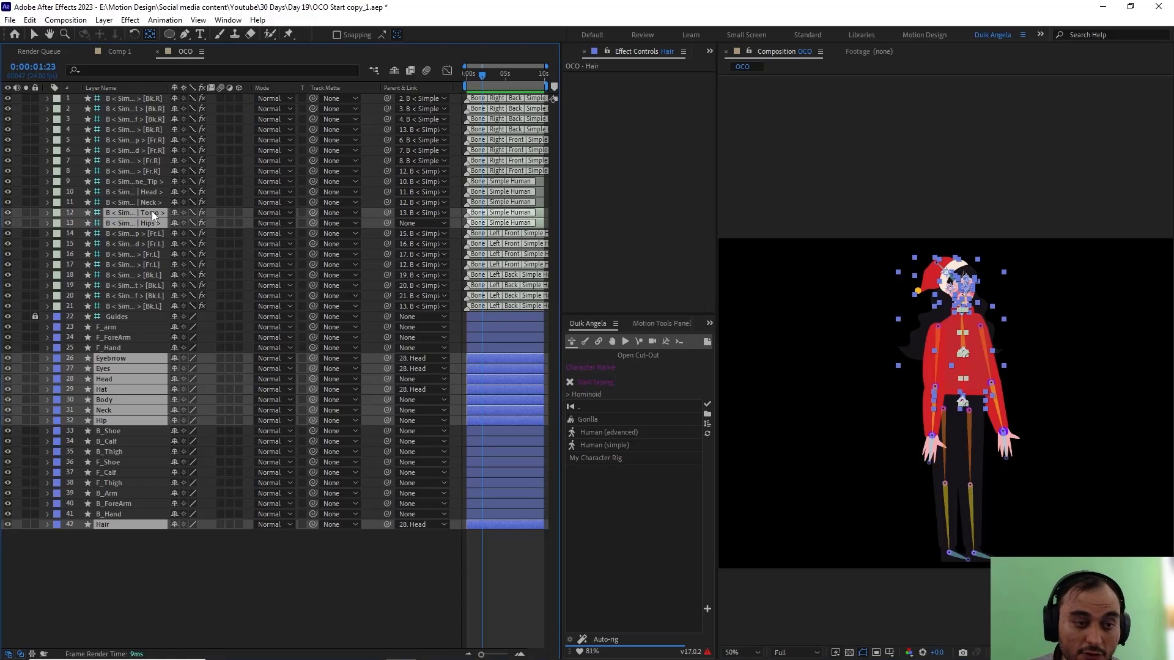
ctrl+click(151, 202)
ctrl+click(149, 192)
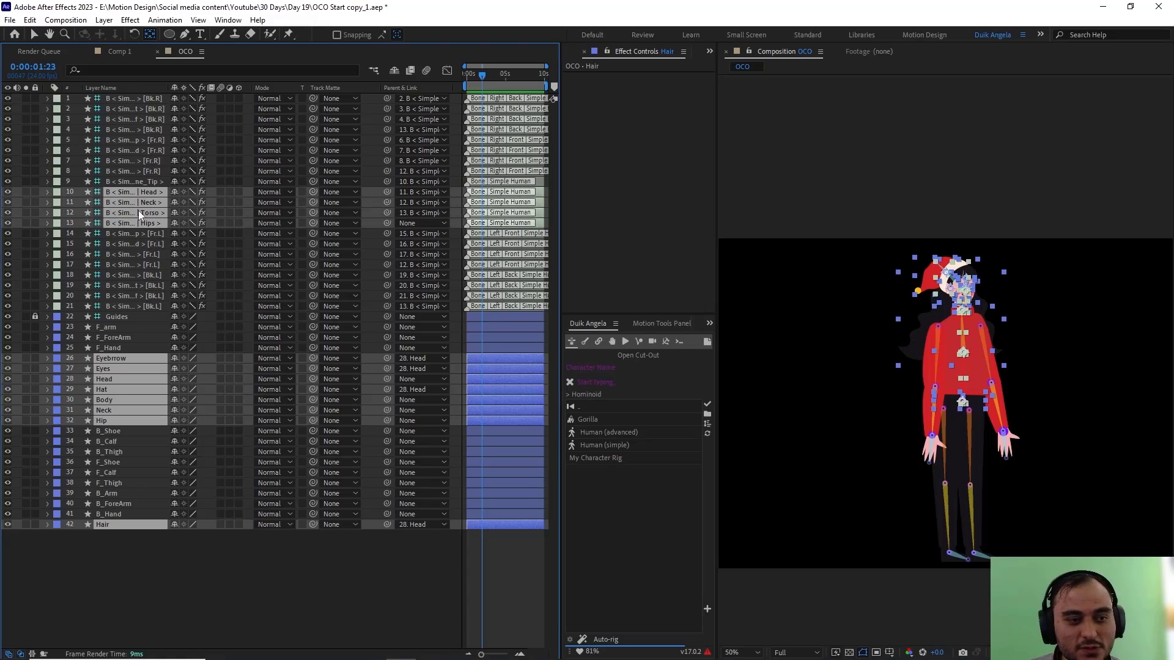
click(58, 193)
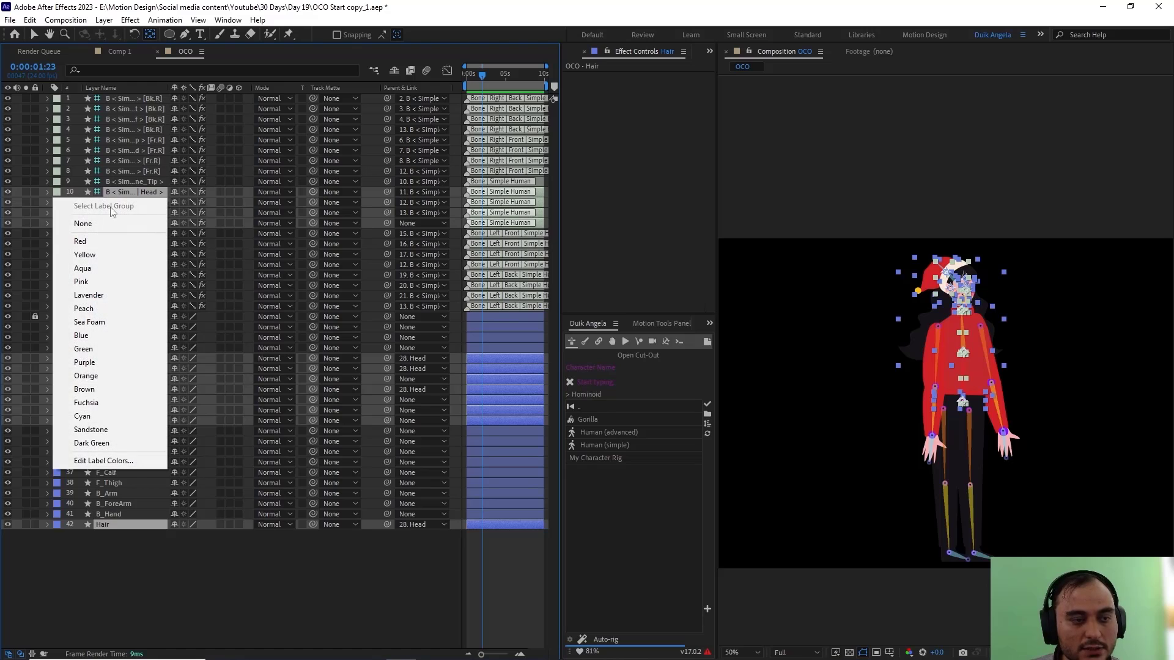
click(119, 442)
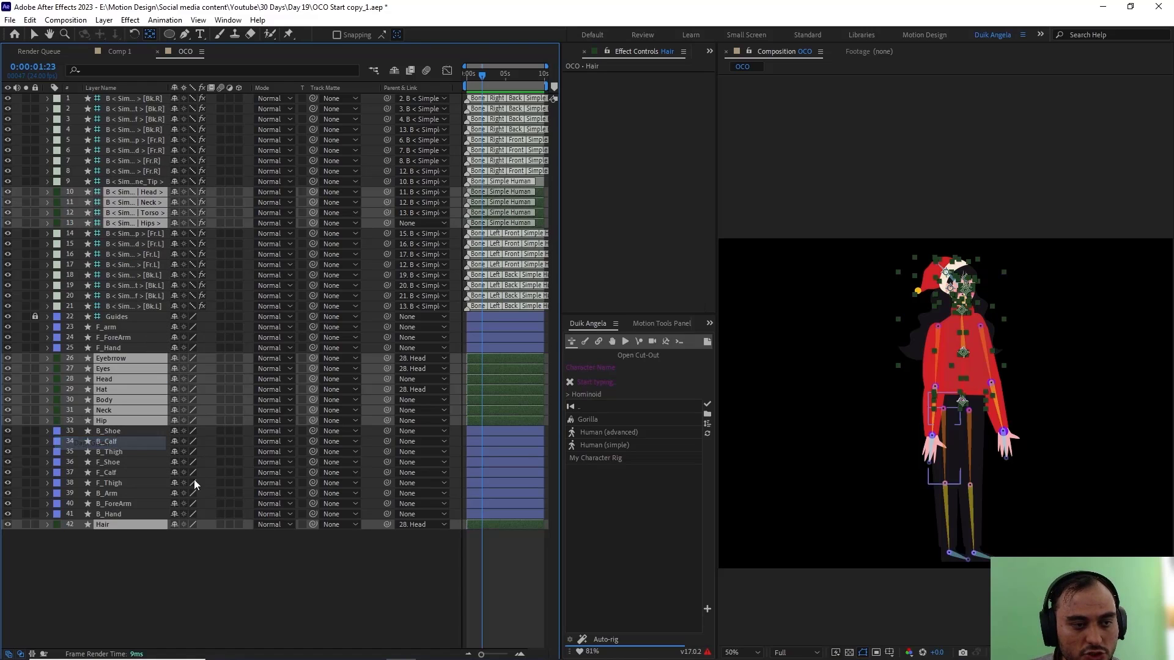
click(58, 429)
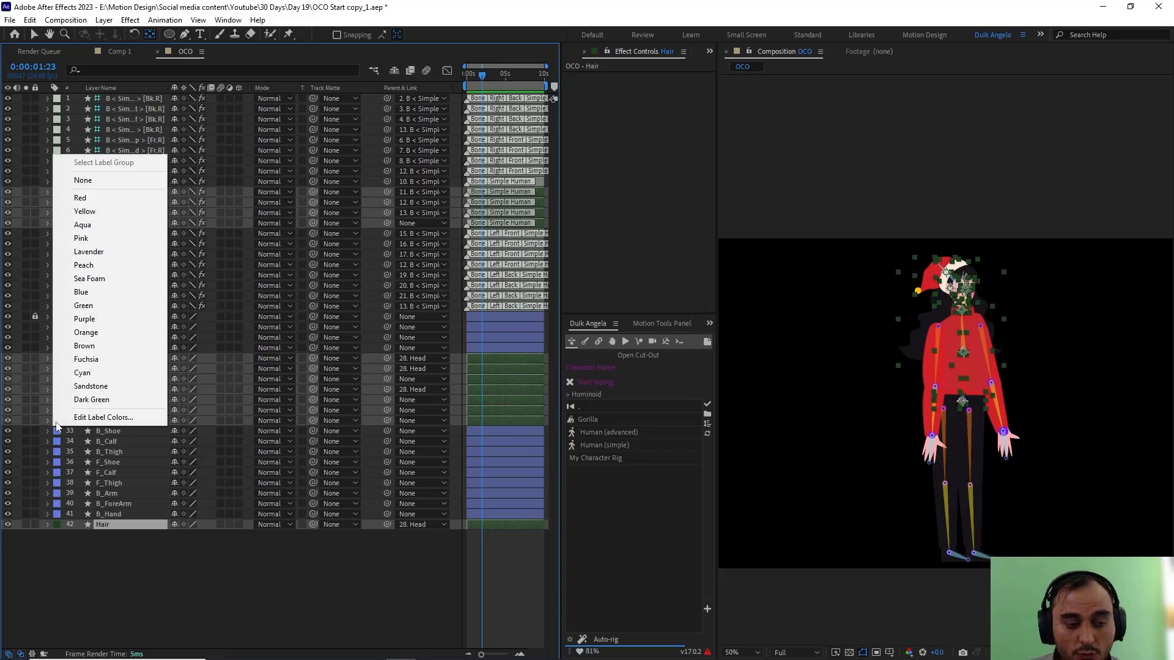
click(93, 391)
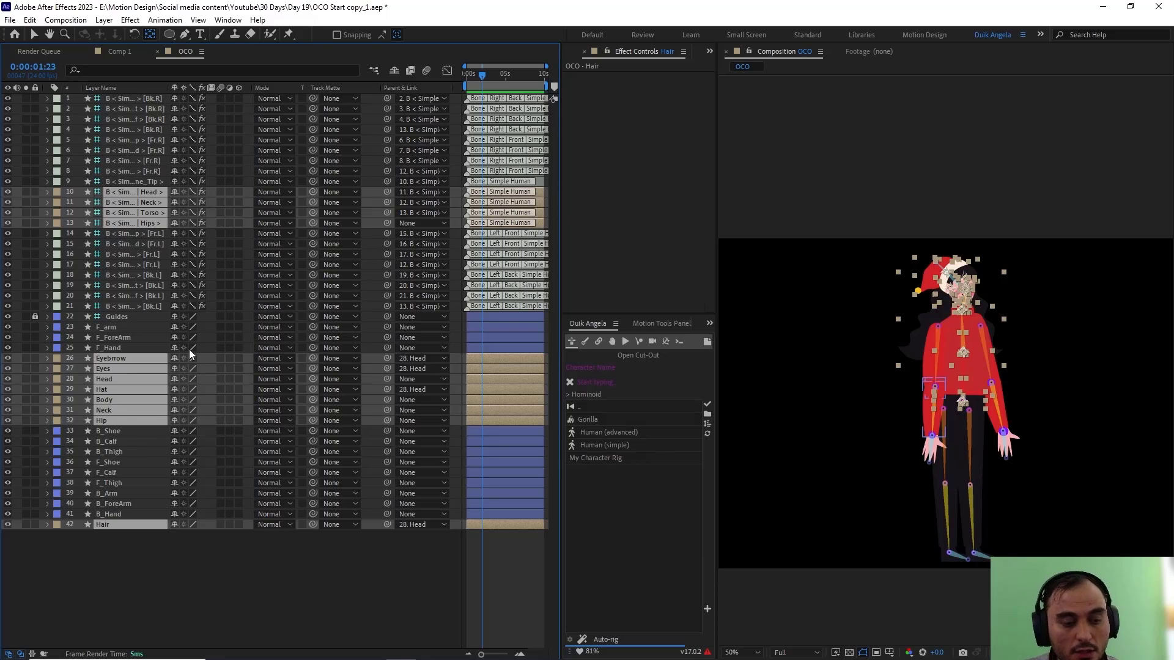
click(126, 514)
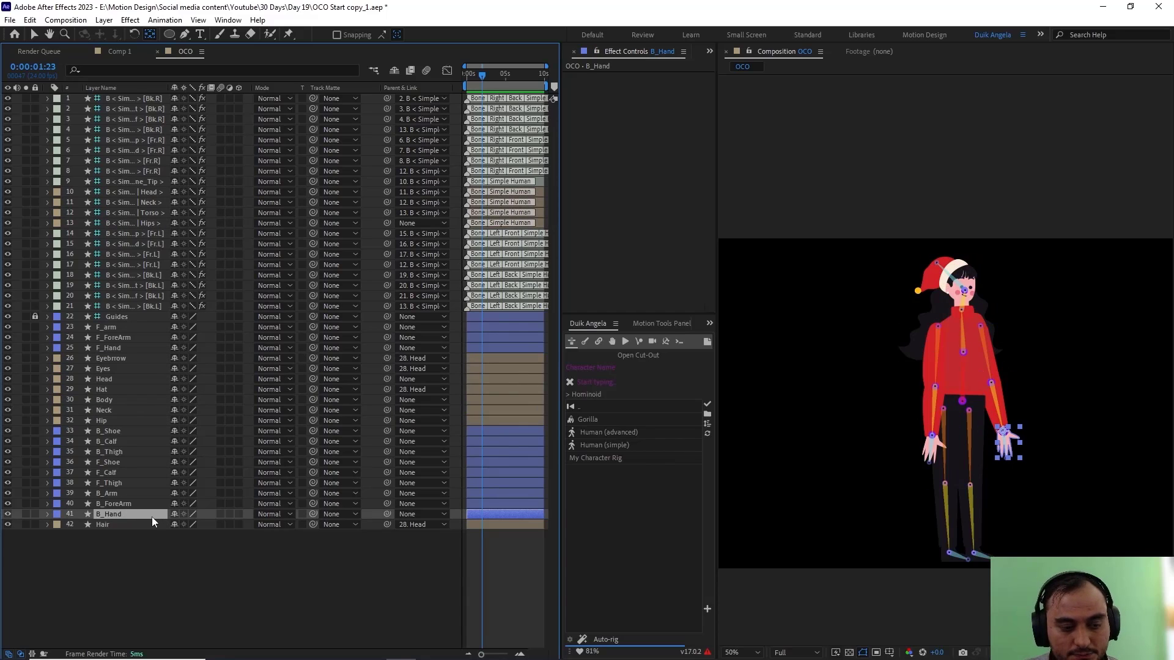
ctrl+click(123, 504)
ctrl+click(122, 493)
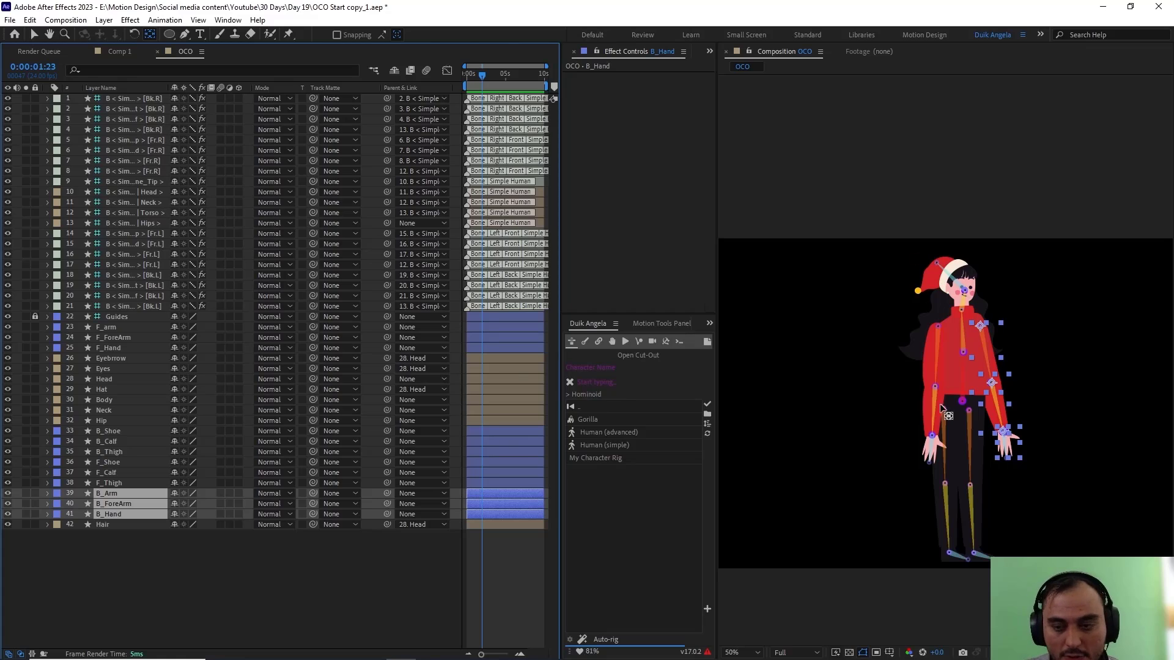
key(v)
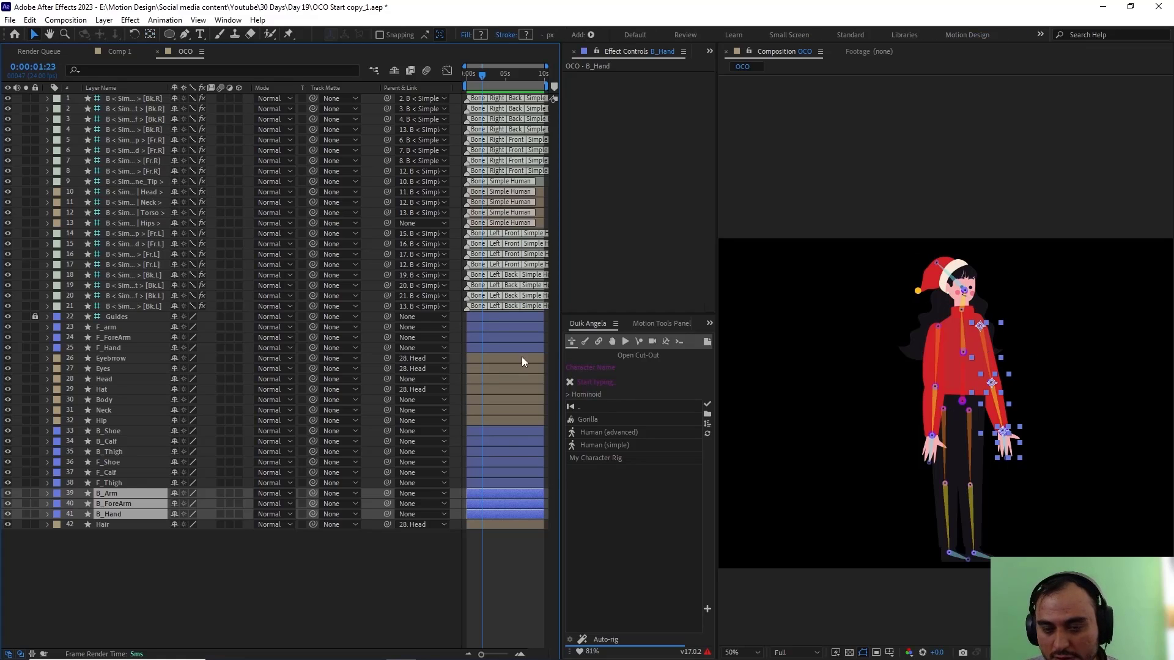
click(196, 543)
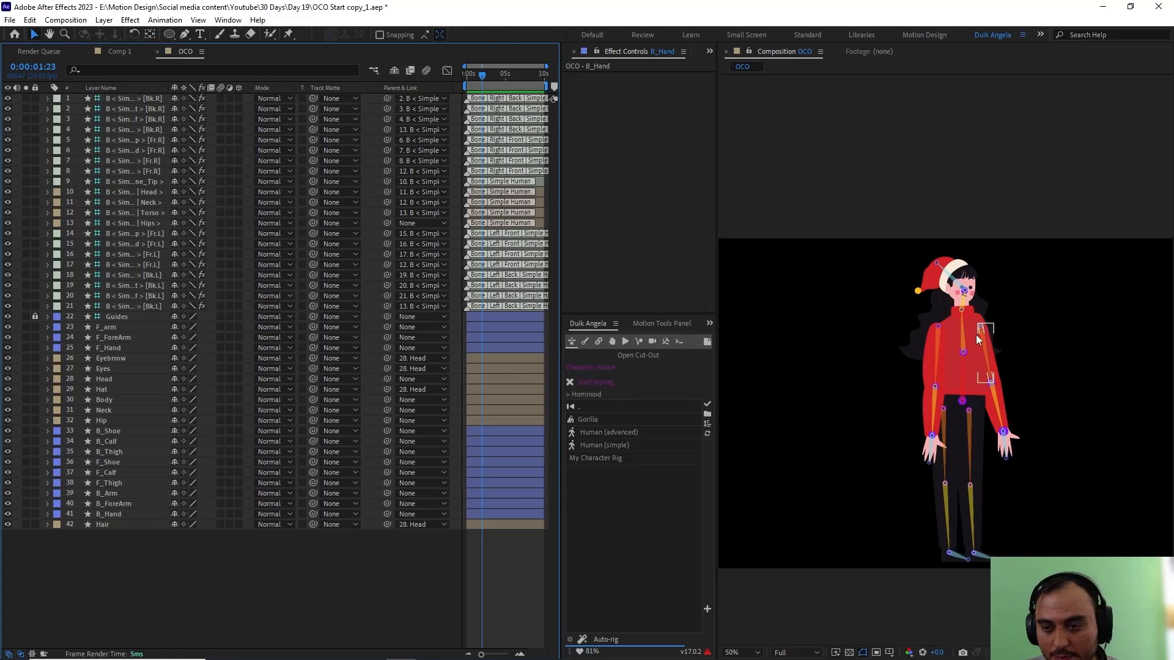
Step: Give the four [Fr.L] arm bones and the B_Hand, B_ForeArm and B_Arm layers the Cyan label colour
click(984, 350)
ctrl+click(145, 255)
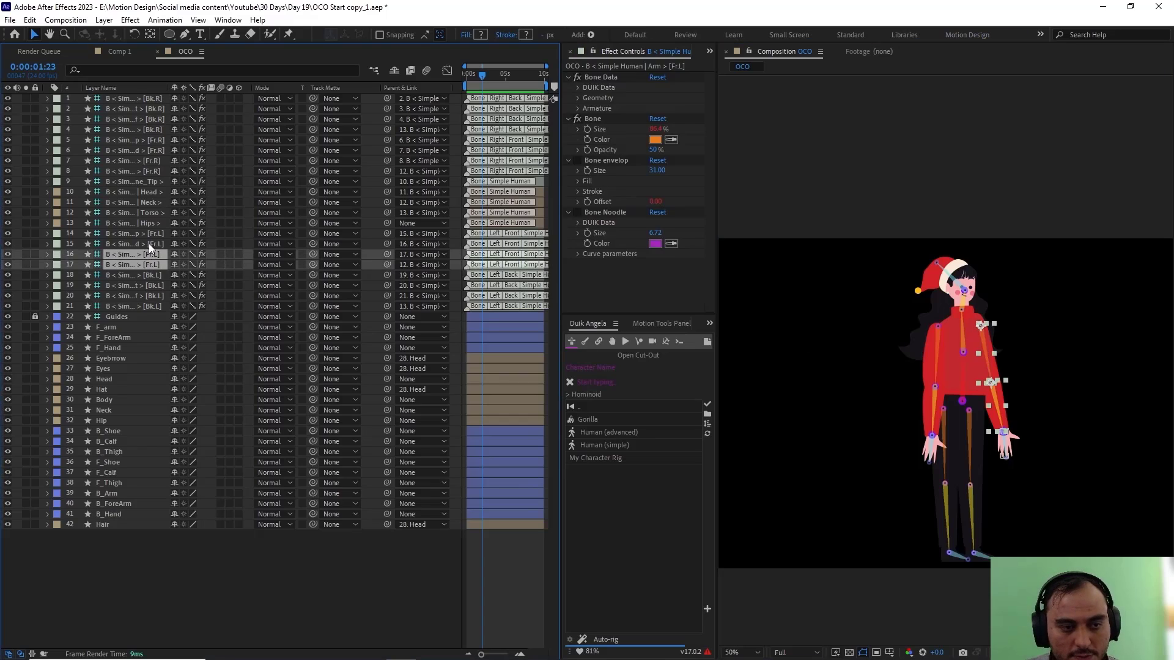
ctrl+click(149, 244)
ctrl+click(153, 234)
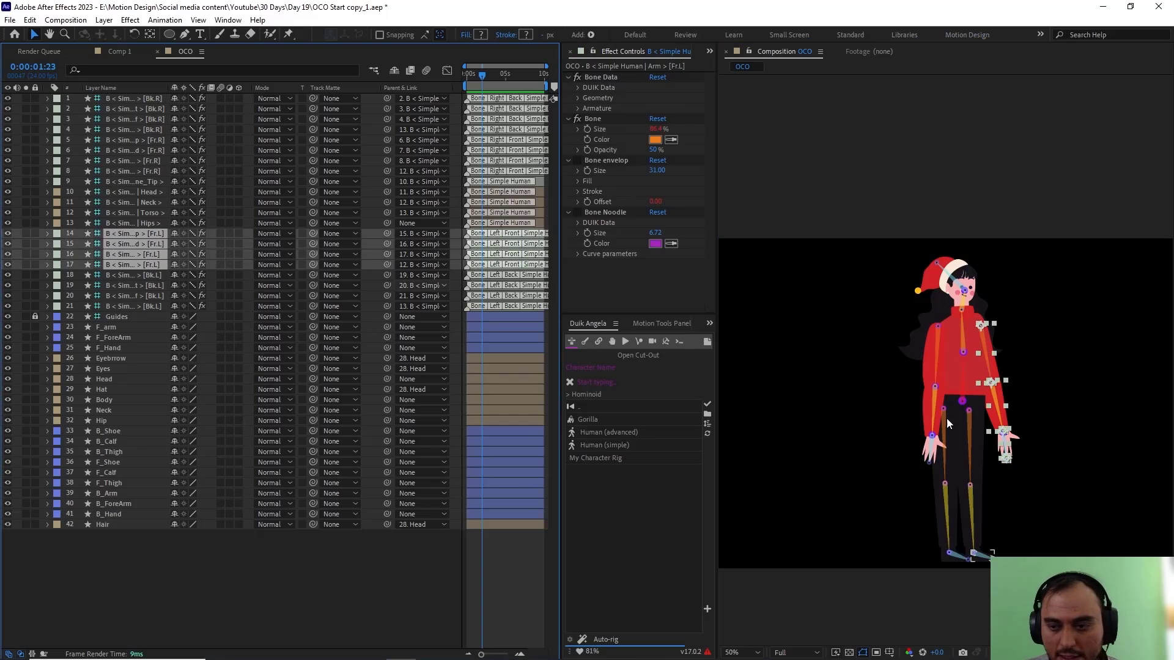
ctrl+click(113, 515)
ctrl+click(118, 503)
ctrl+click(104, 493)
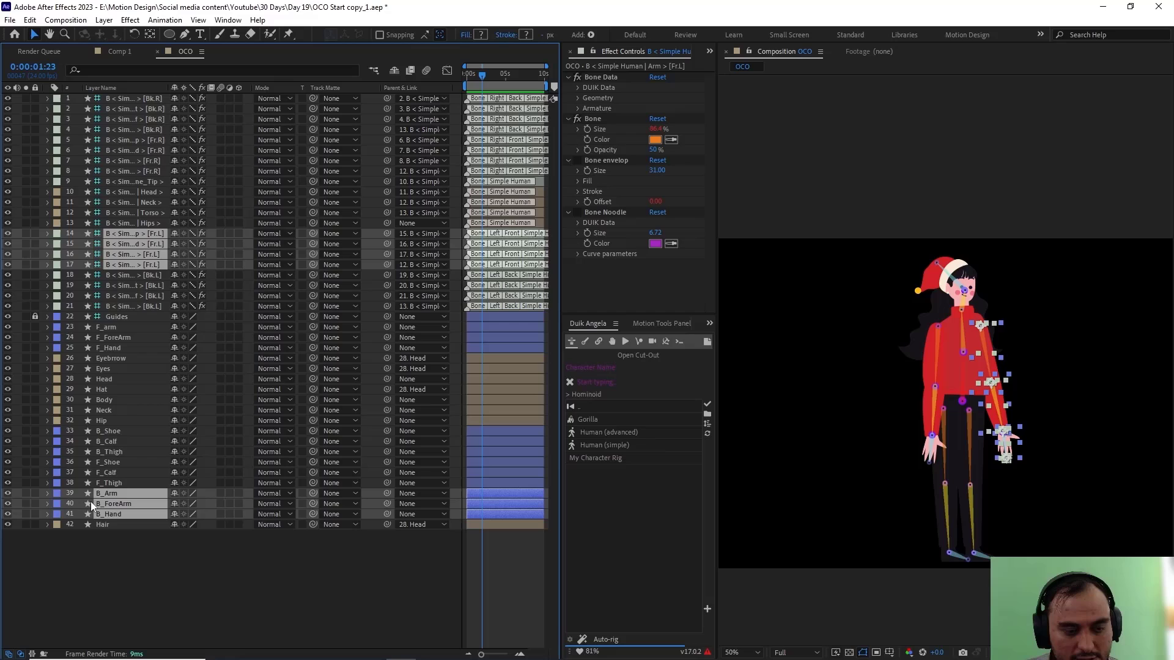
click(56, 498)
click(101, 445)
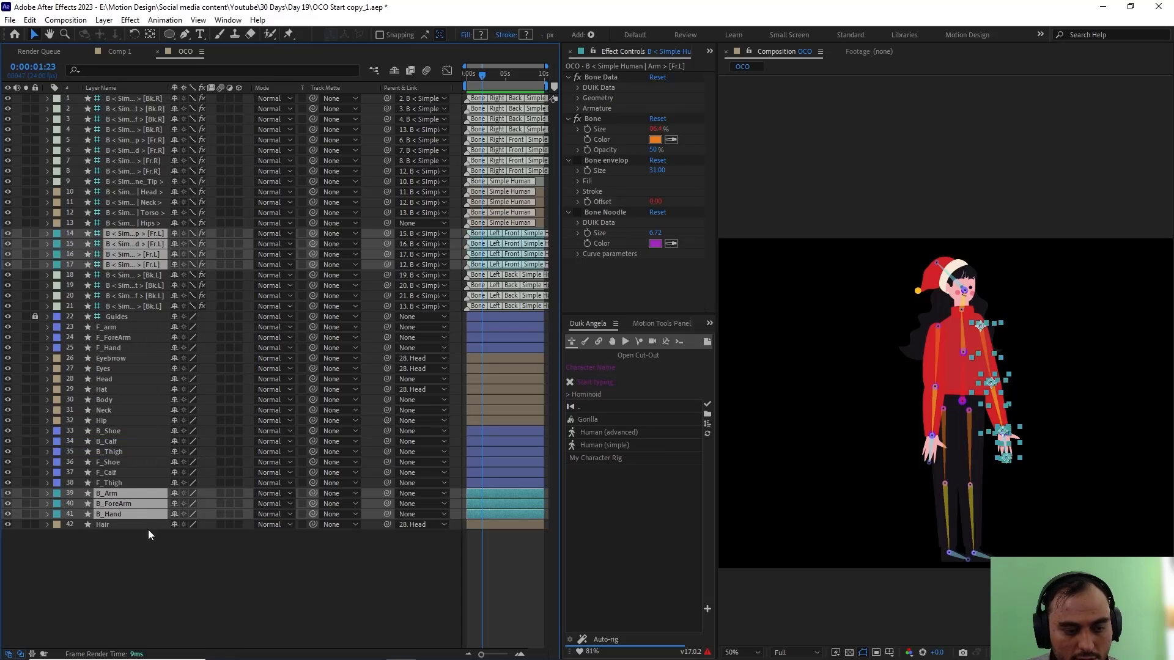
Step: Give the four [Bk.L] leg bones and the F_Thigh, F_Calf and F_Shoe layers the Brown label colour
click(123, 483)
key(slash)
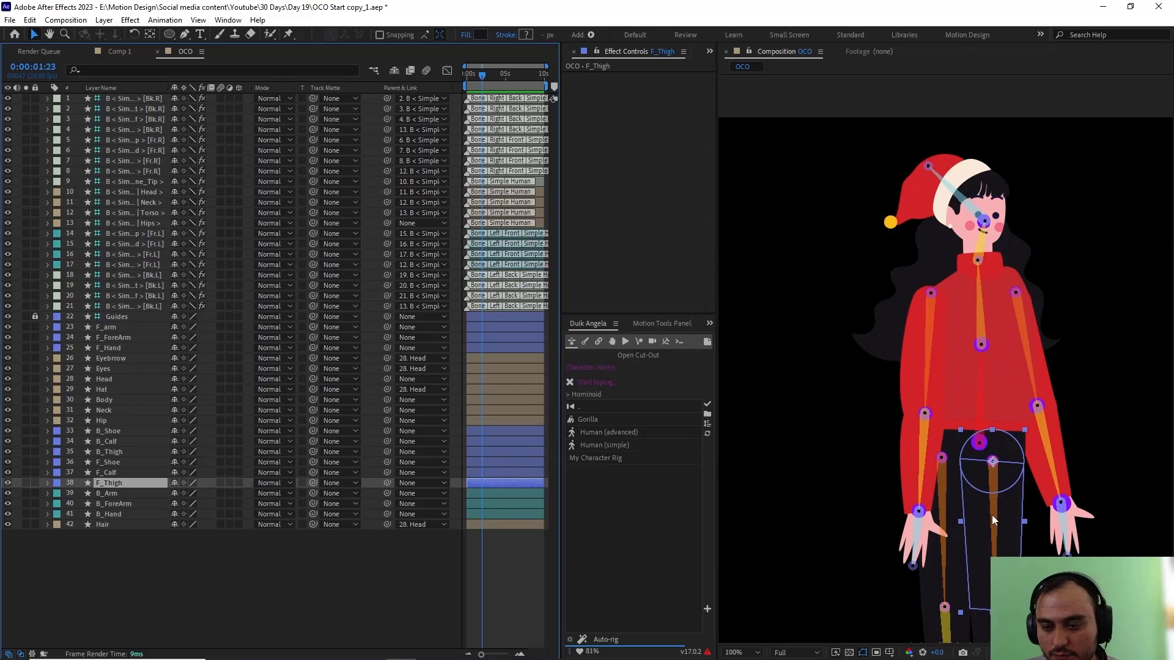
click(991, 519)
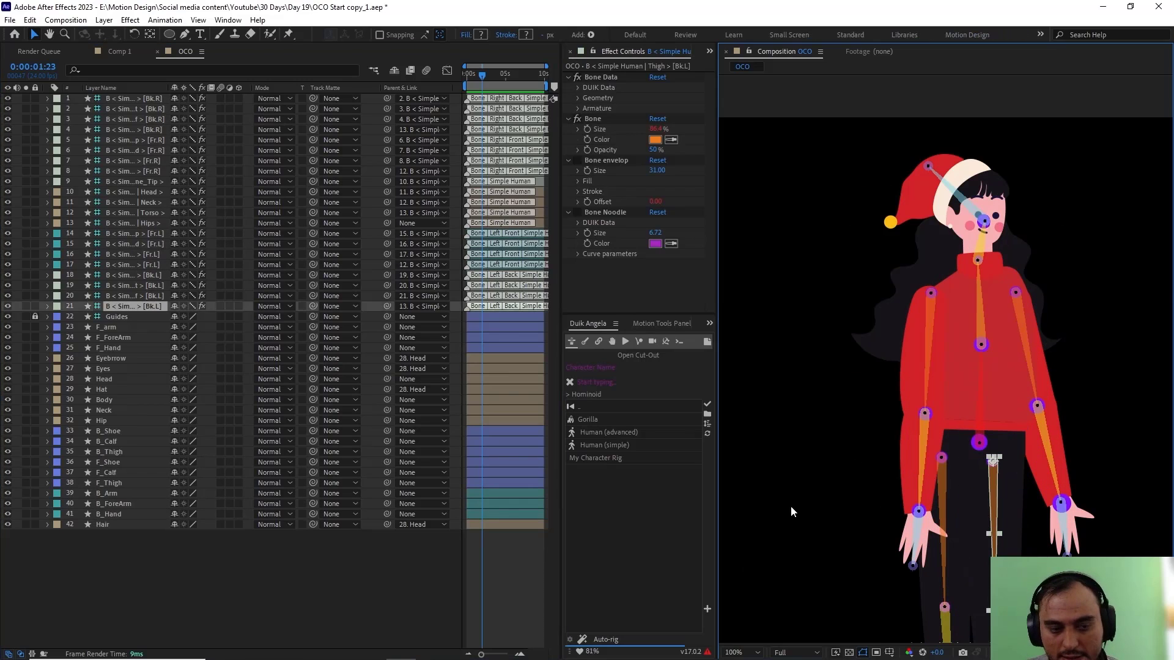
ctrl+click(139, 296)
ctrl+click(139, 286)
ctrl+click(138, 276)
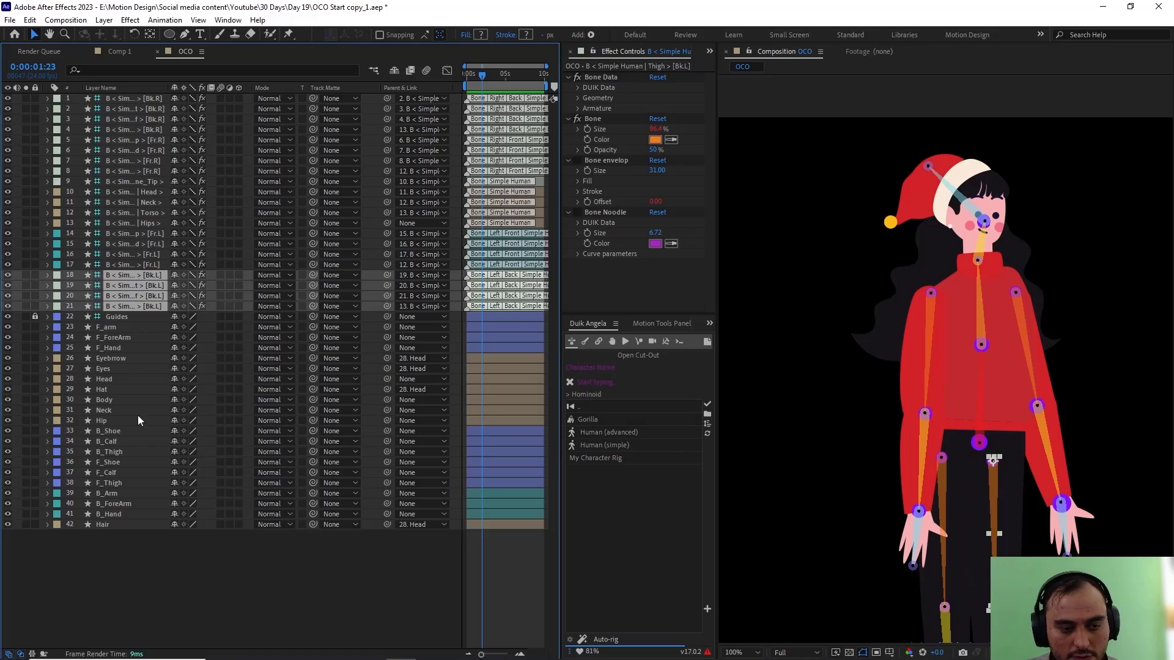
ctrl+click(112, 483)
ctrl+click(109, 472)
ctrl+click(113, 462)
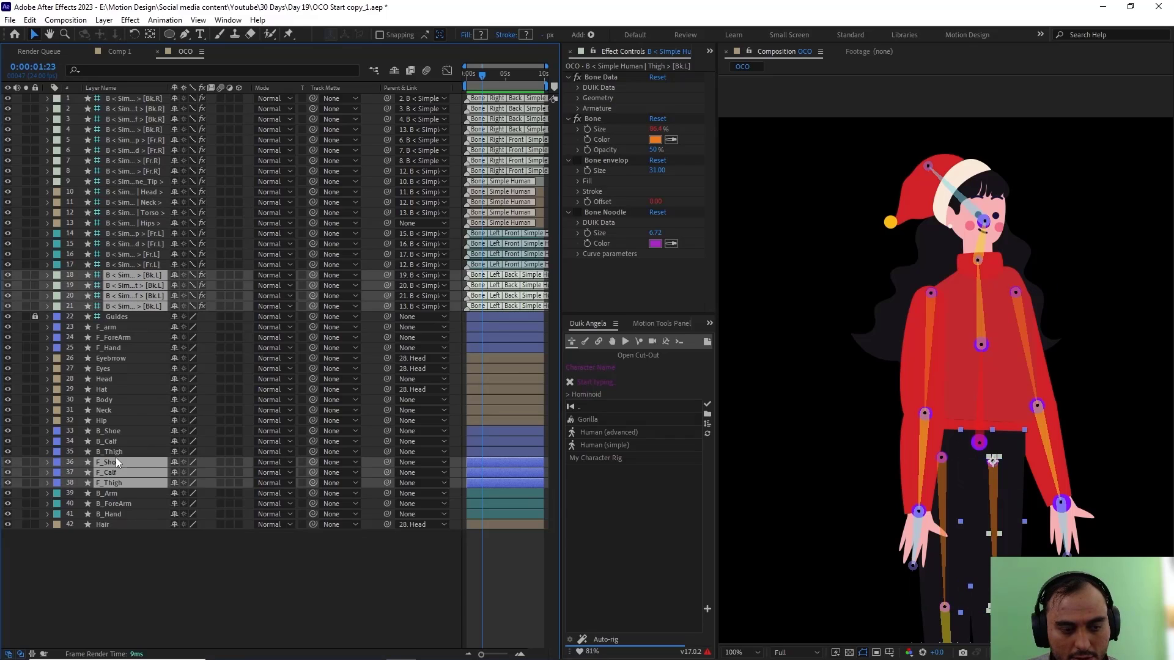
click(56, 462)
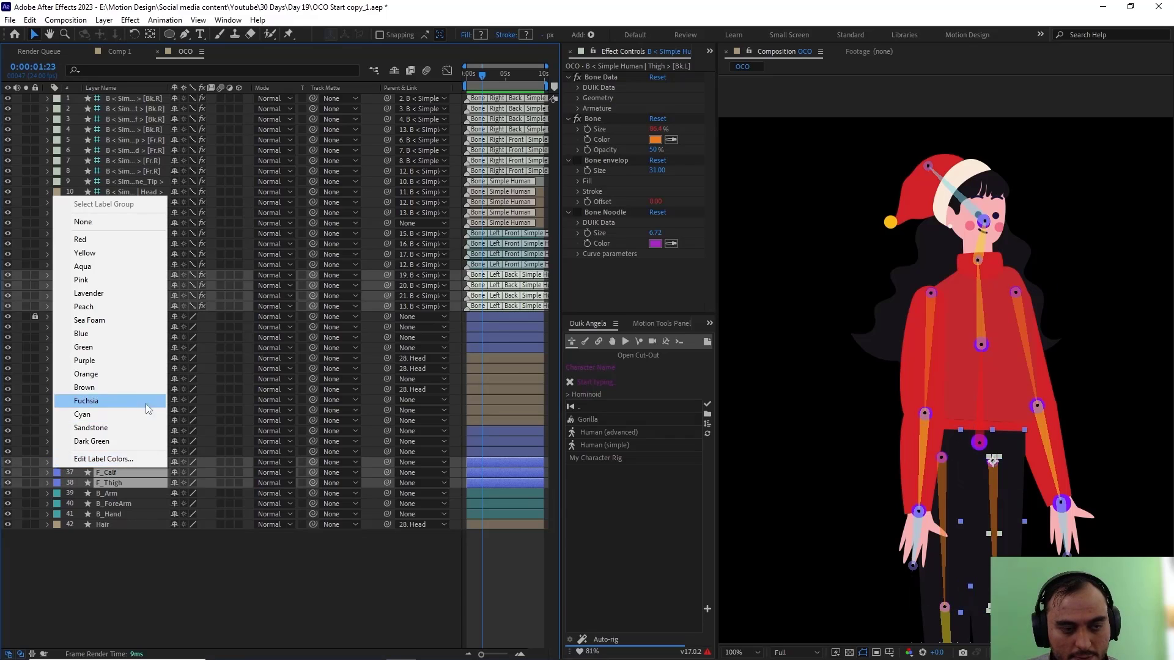
click(113, 387)
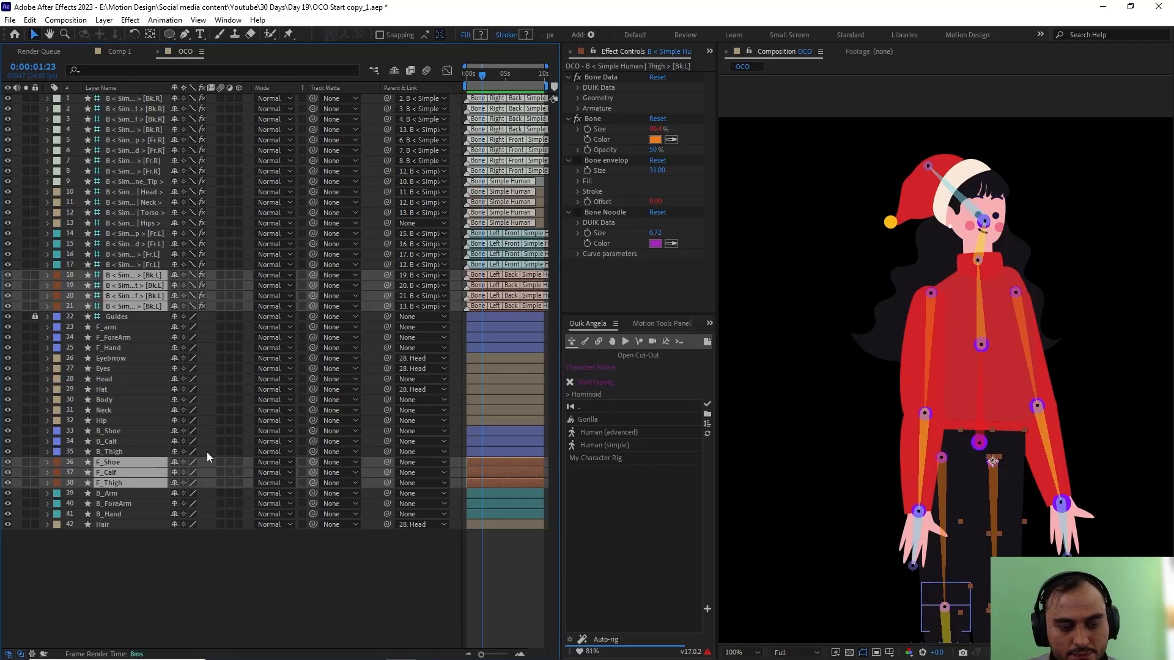
Step: Give the four [Bk.R] leg bones and the B_Thigh, B_Calf and B_Shoe layers the Orange label colour
click(936, 495)
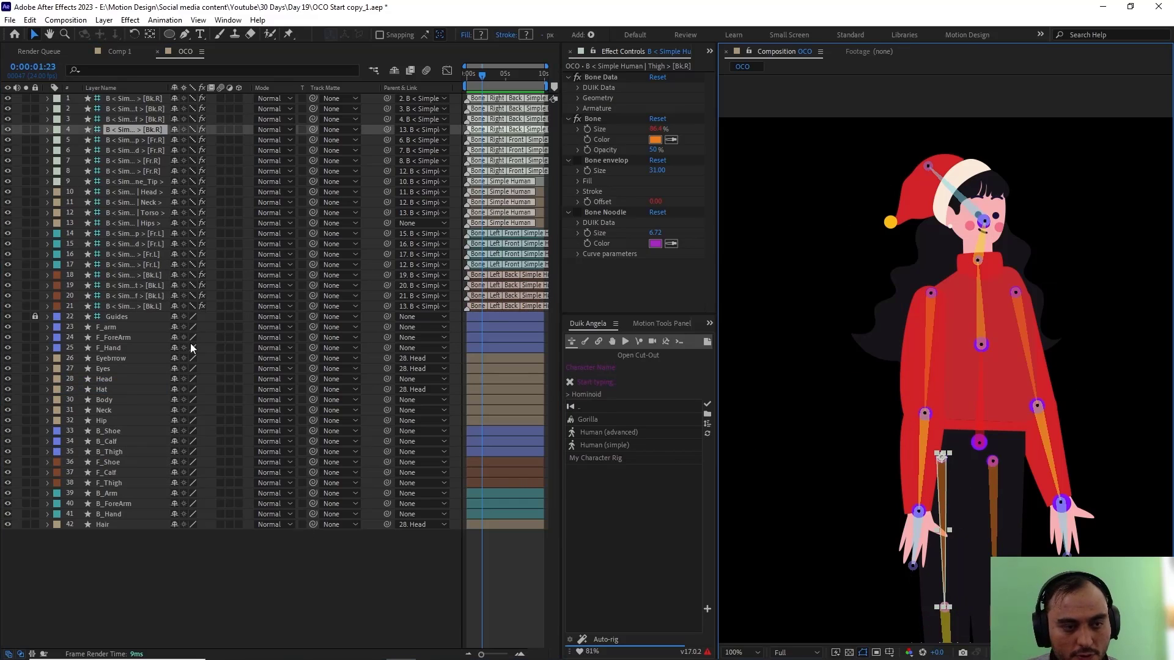
click(114, 451)
shift+click(113, 441)
shift+click(115, 431)
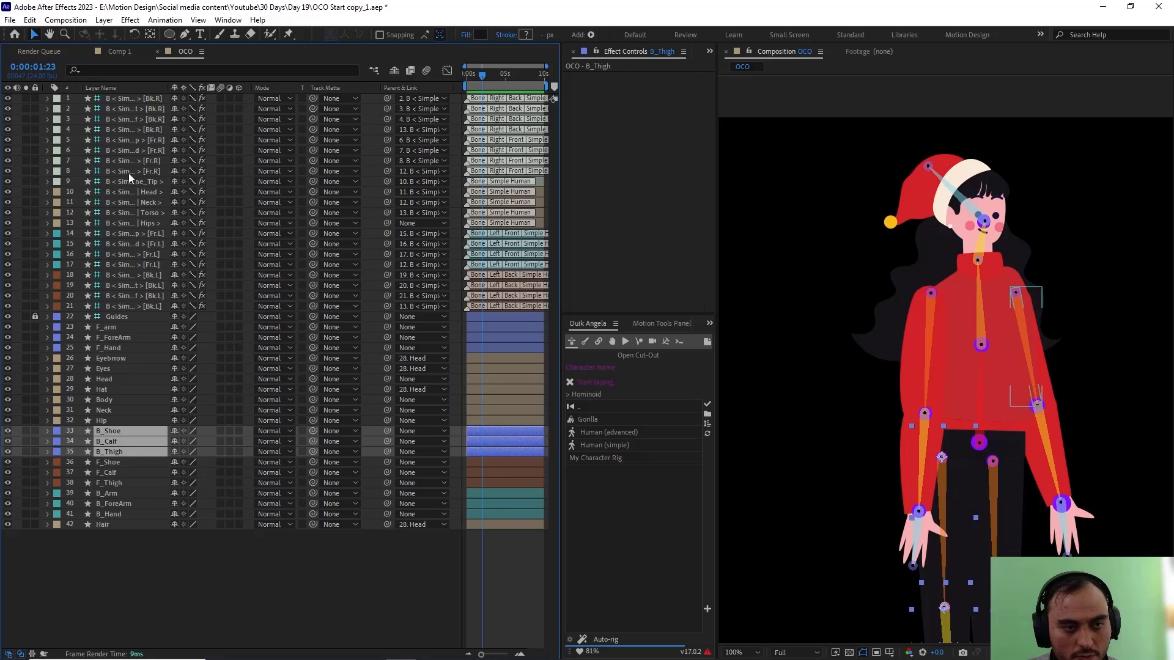
ctrl+click(137, 126)
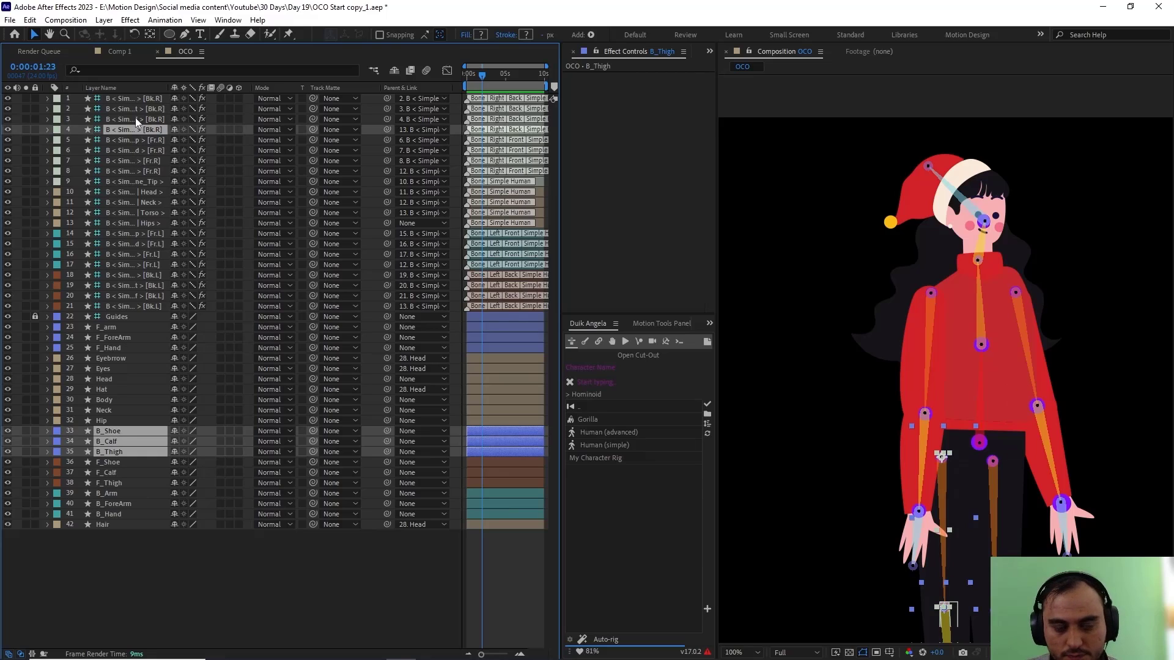
ctrl+click(135, 117)
ctrl+click(135, 108)
ctrl+click(136, 100)
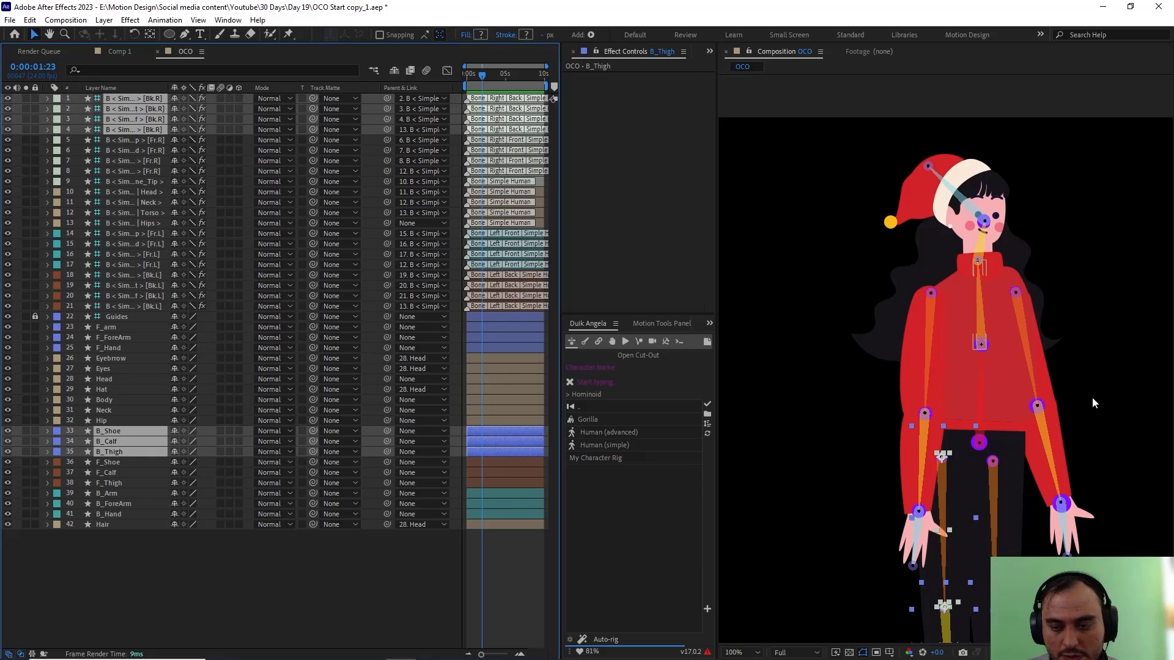
scroll(1006, 441, down, 2)
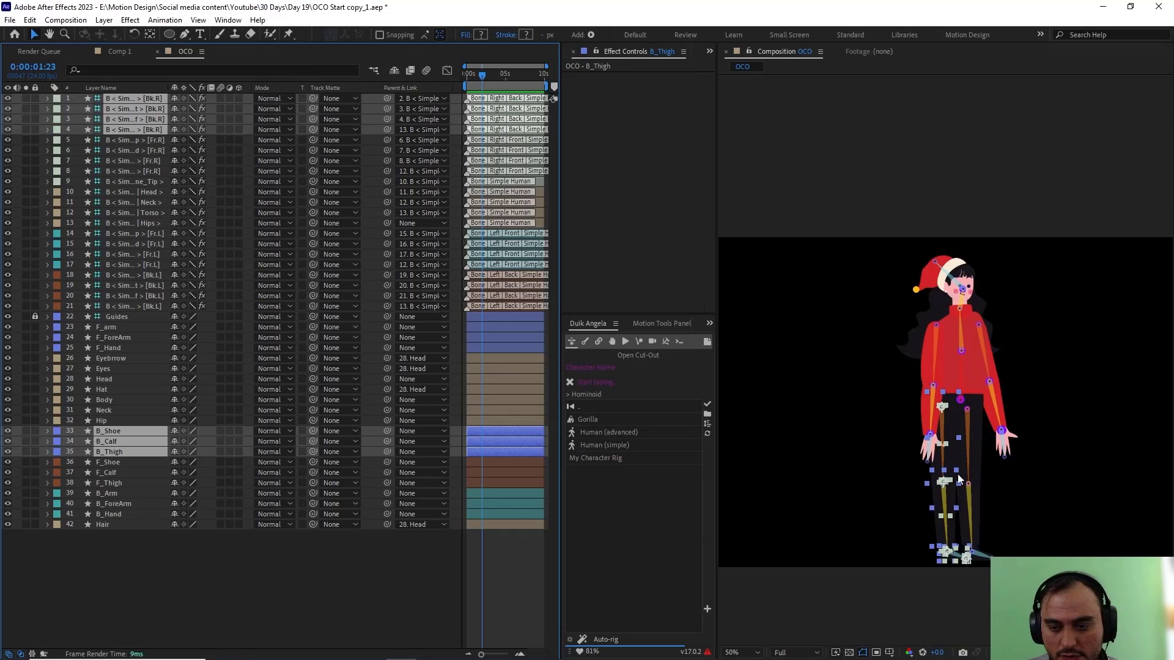
click(57, 99)
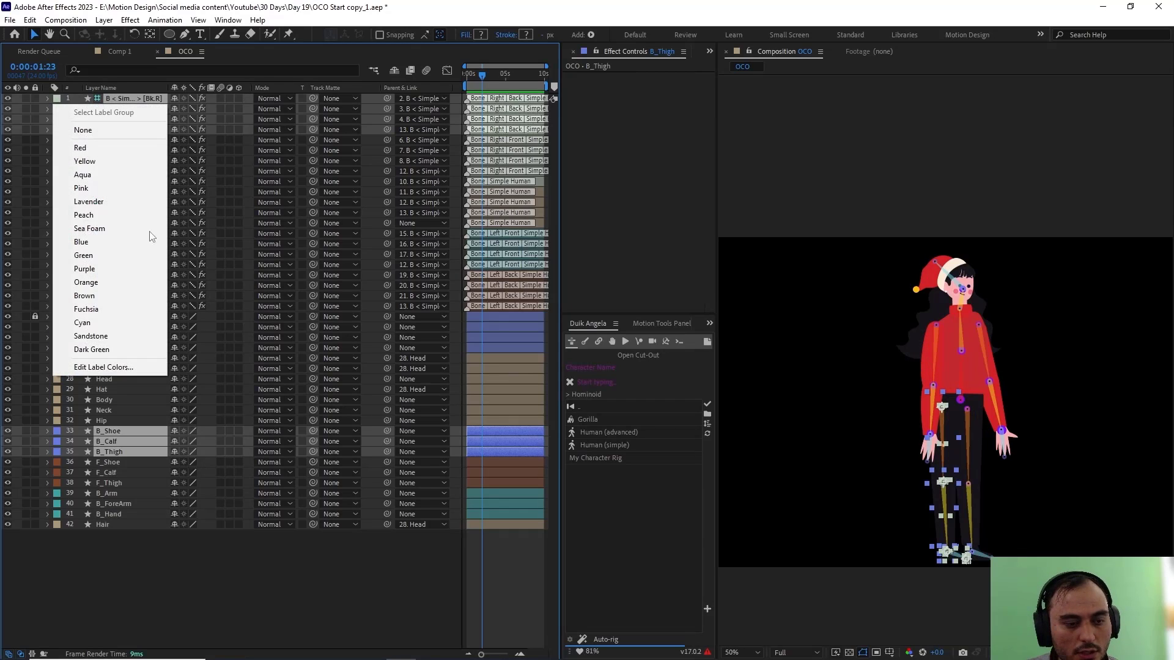
click(97, 282)
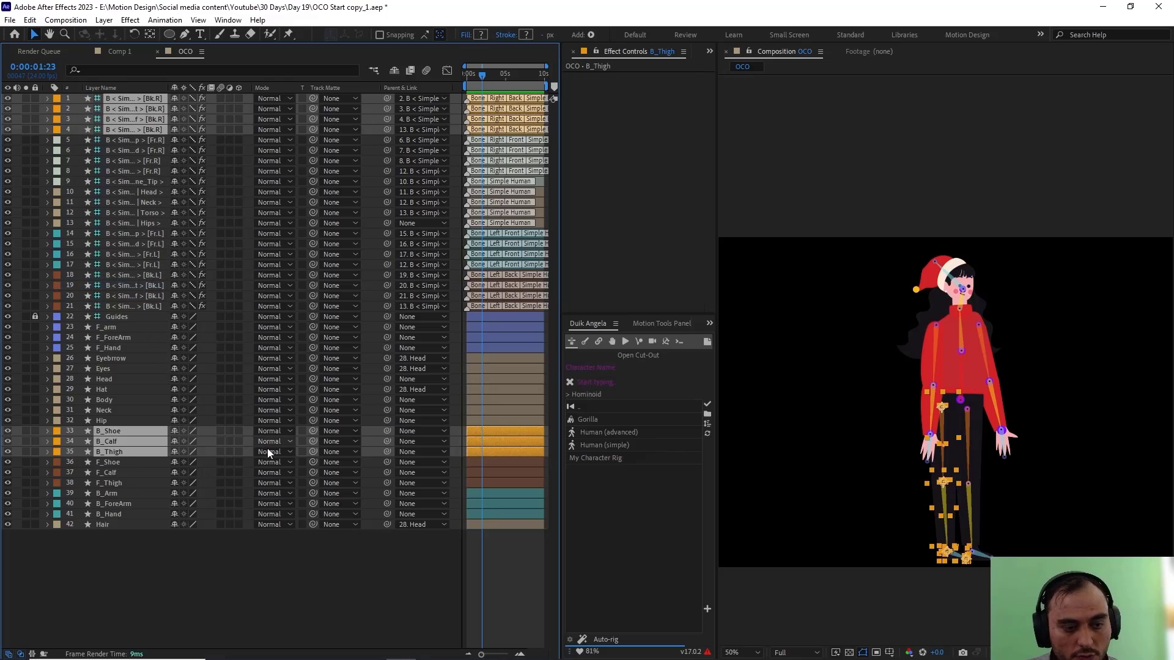
Step: Set the label colour of the Spine_Tip bone to Sandstone to match the Head bone
click(116, 347)
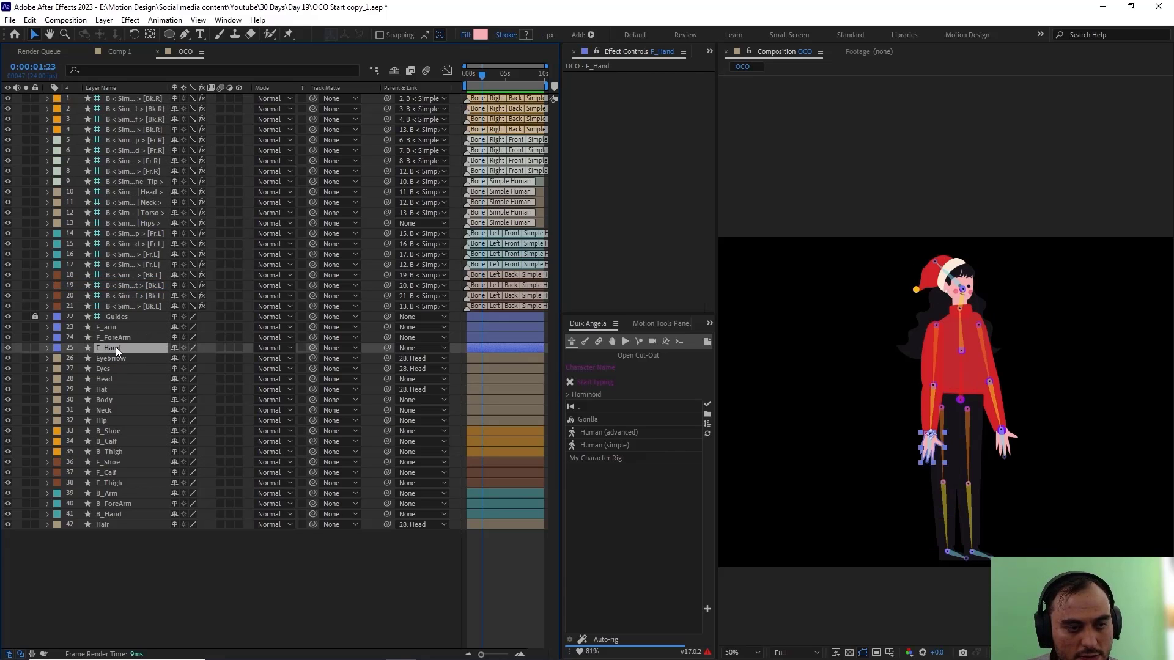
click(930, 370)
click(120, 178)
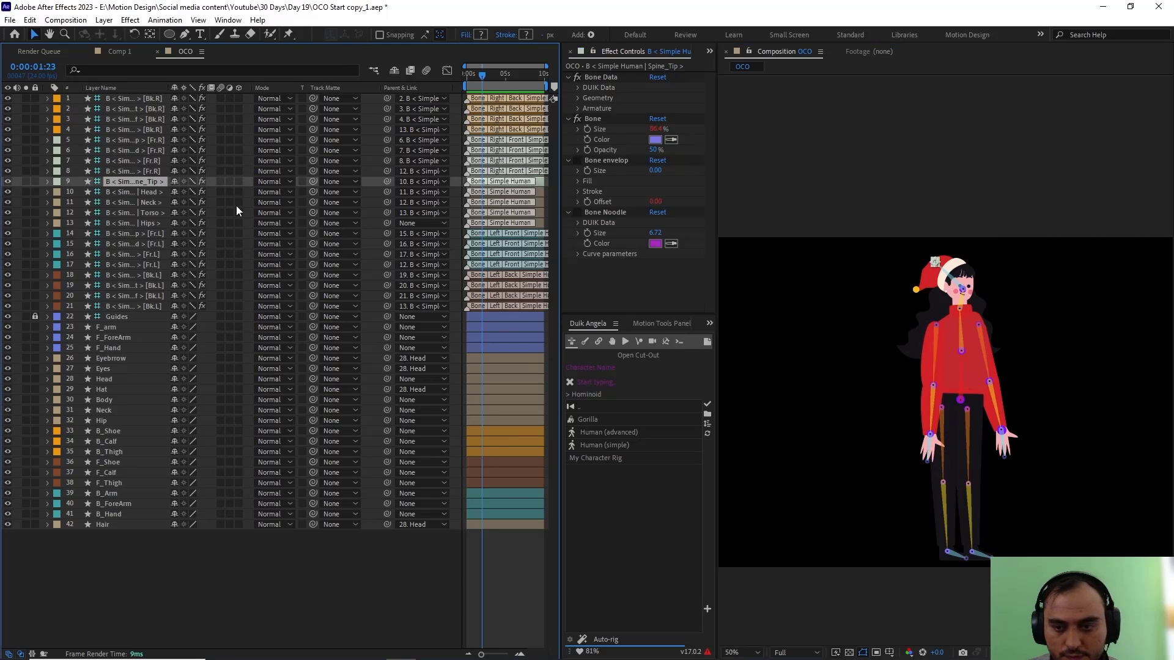
scroll(924, 447, up, 1)
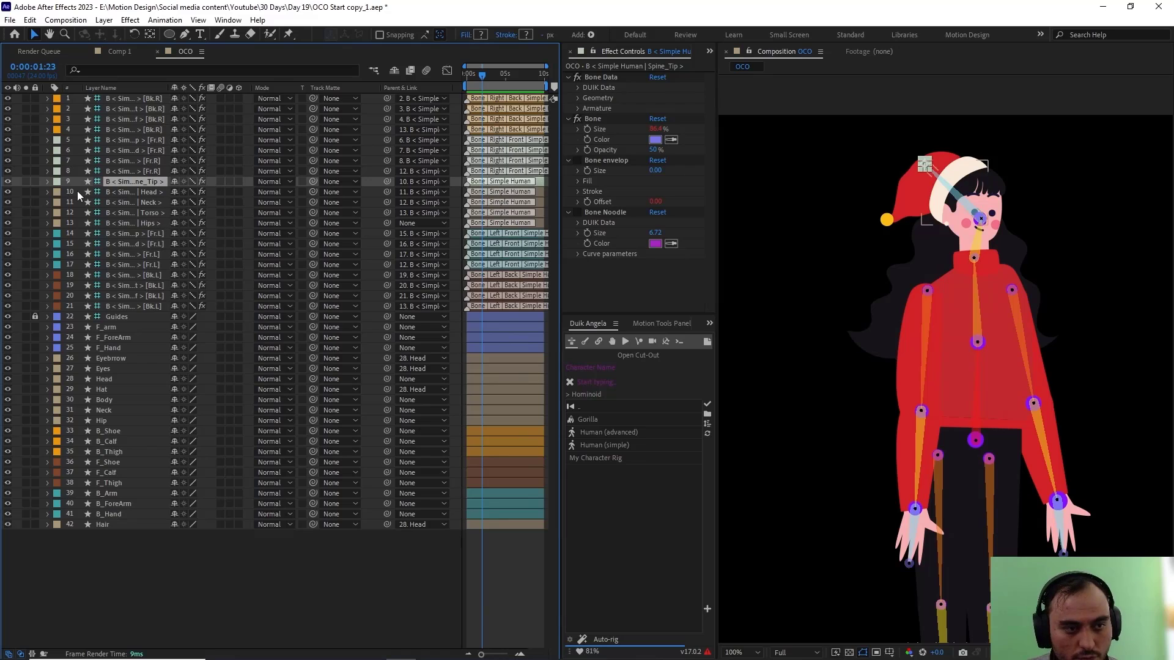
click(125, 194)
click(58, 193)
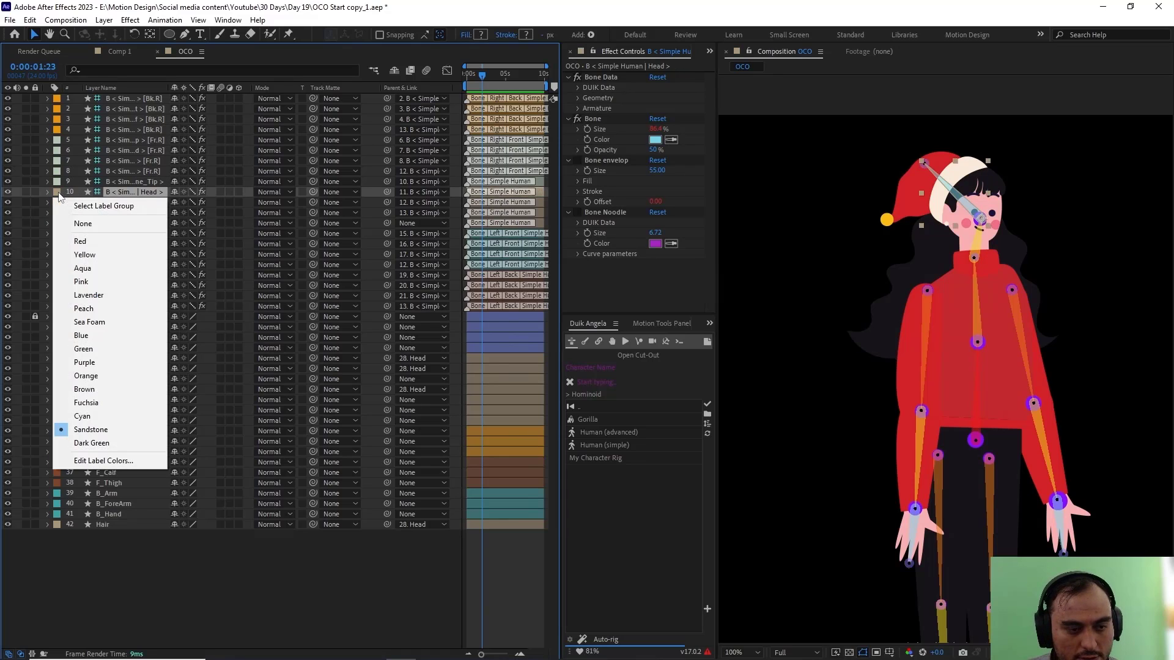
click(99, 181)
click(57, 182)
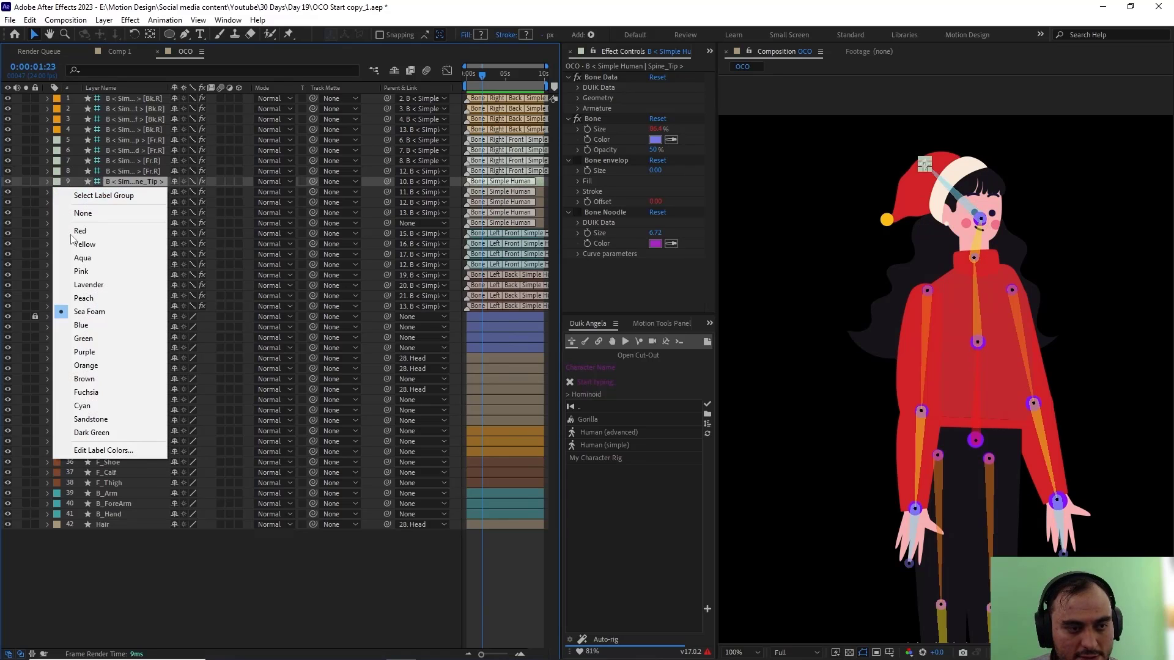
click(120, 423)
Step: Give the four [Fr.R] arm bones and the F_Hand, F_ForeArm and F_arm layers the Peach label colour
click(144, 171)
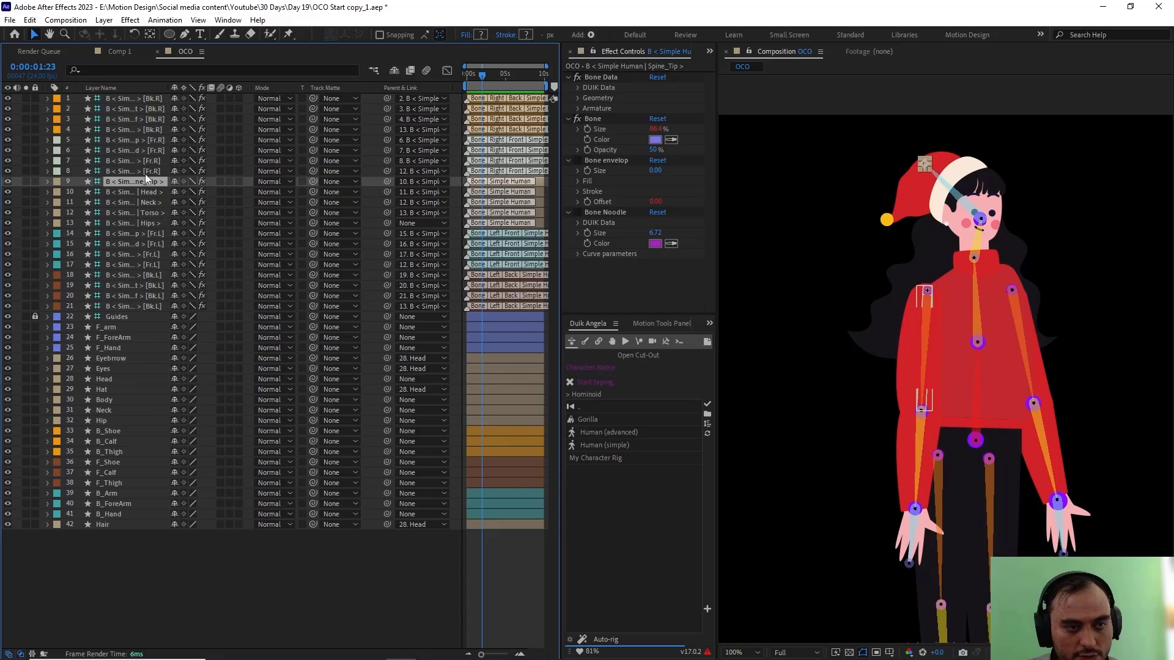
shift+click(143, 141)
ctrl+click(117, 347)
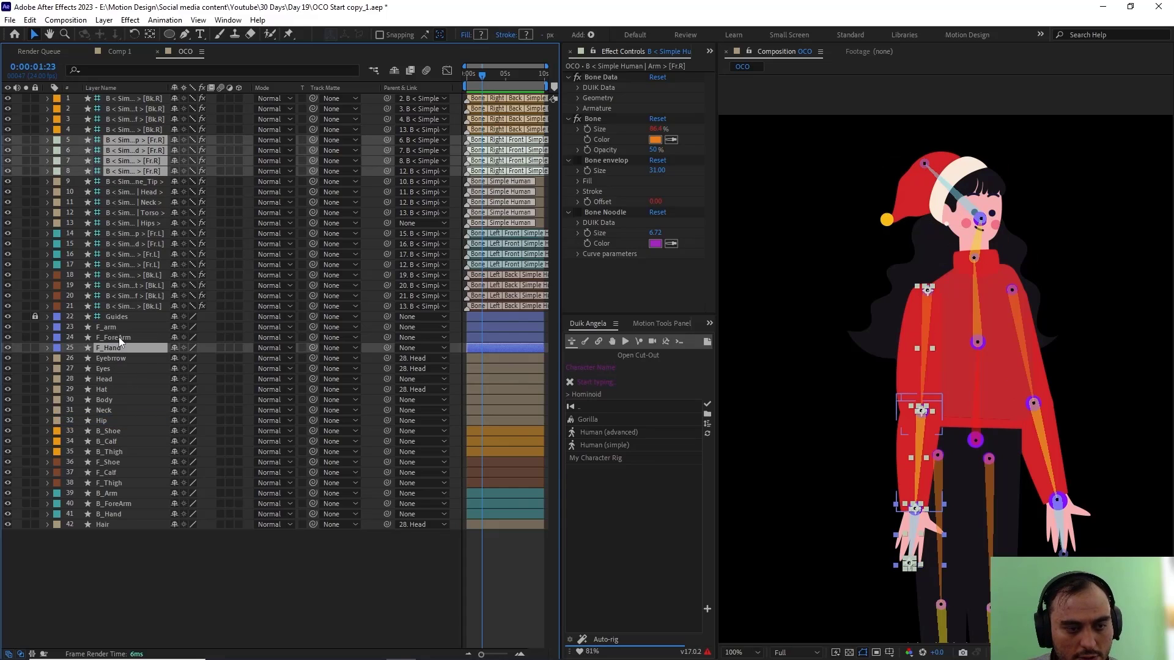
ctrl+click(119, 337)
ctrl+click(118, 328)
click(57, 327)
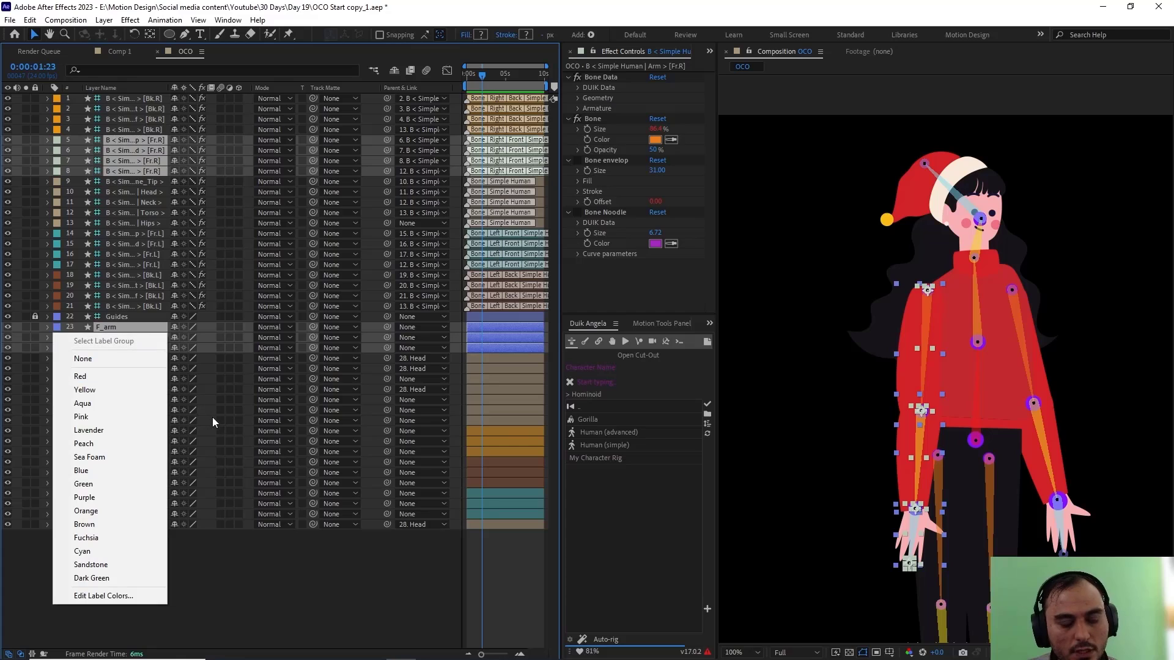
click(116, 444)
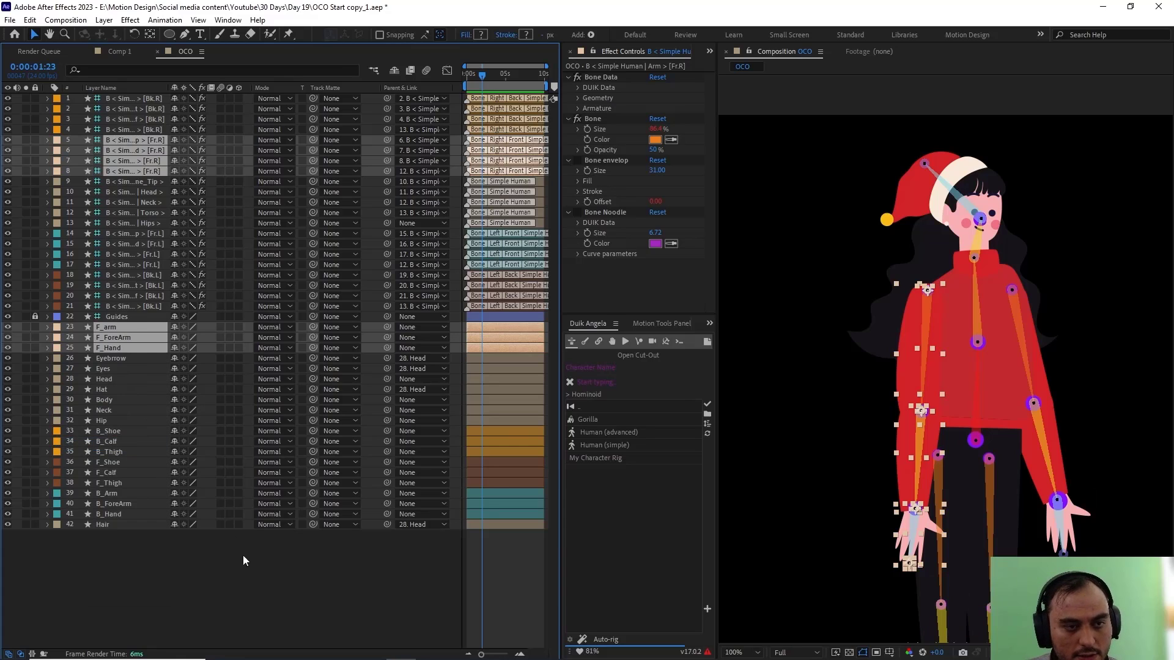
click(245, 553)
Step: Parent B_Arm, B_ForeArm and B_Hand to their matching [Fr.L] bones, layers 17, 16 and 15
key(comma)
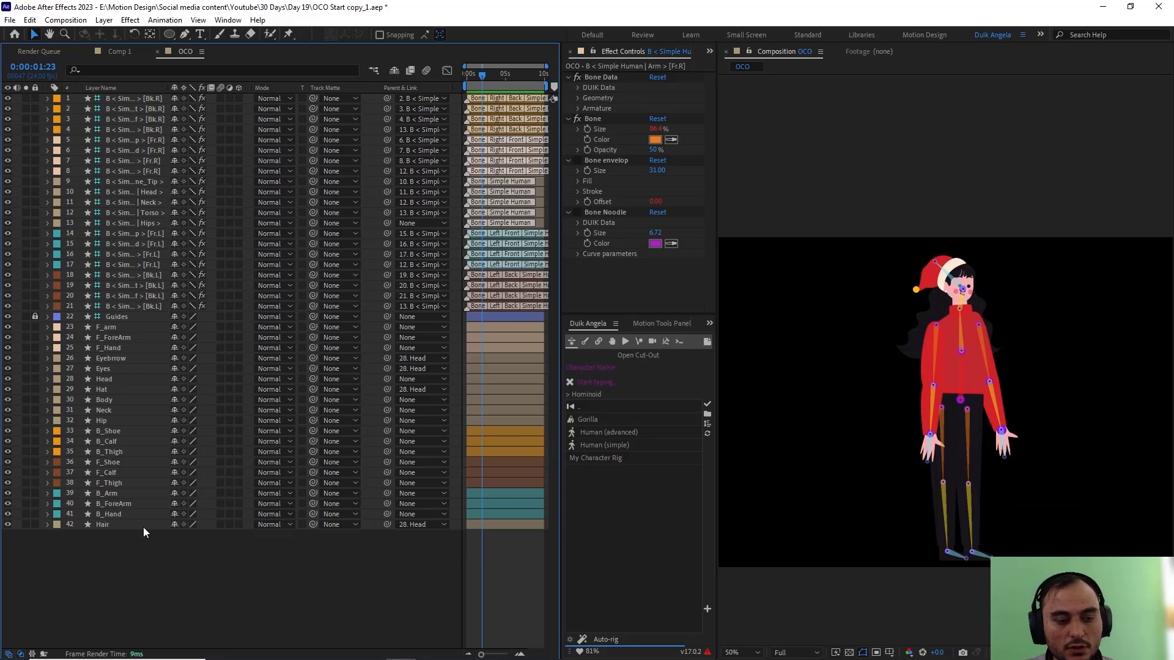
click(127, 516)
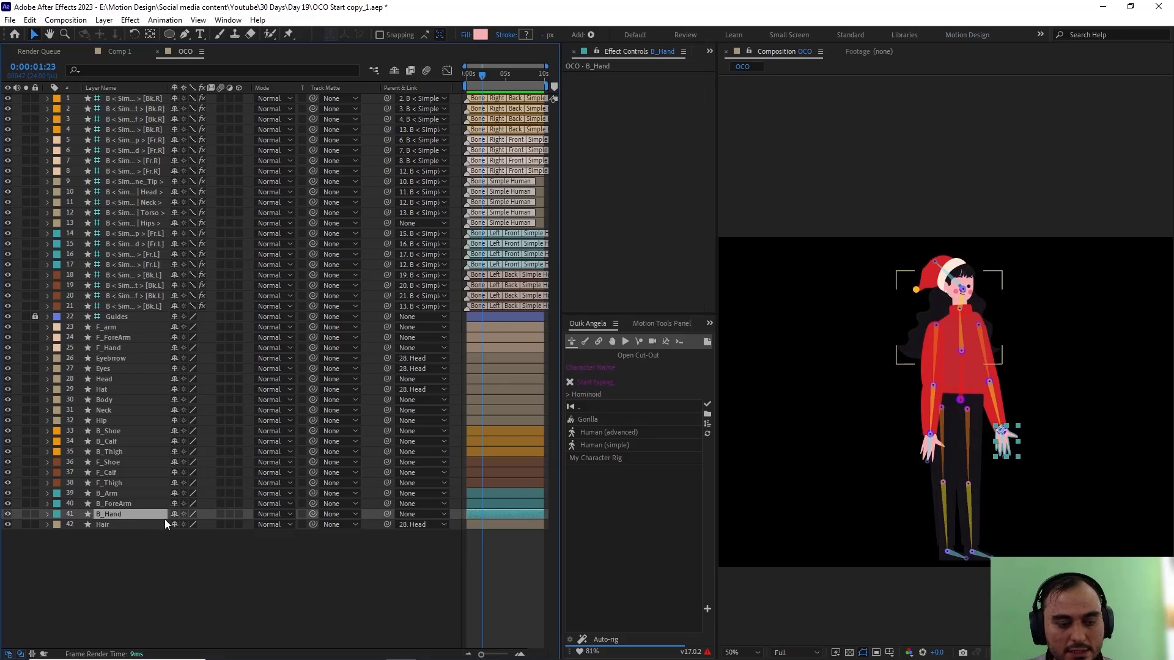
click(133, 495)
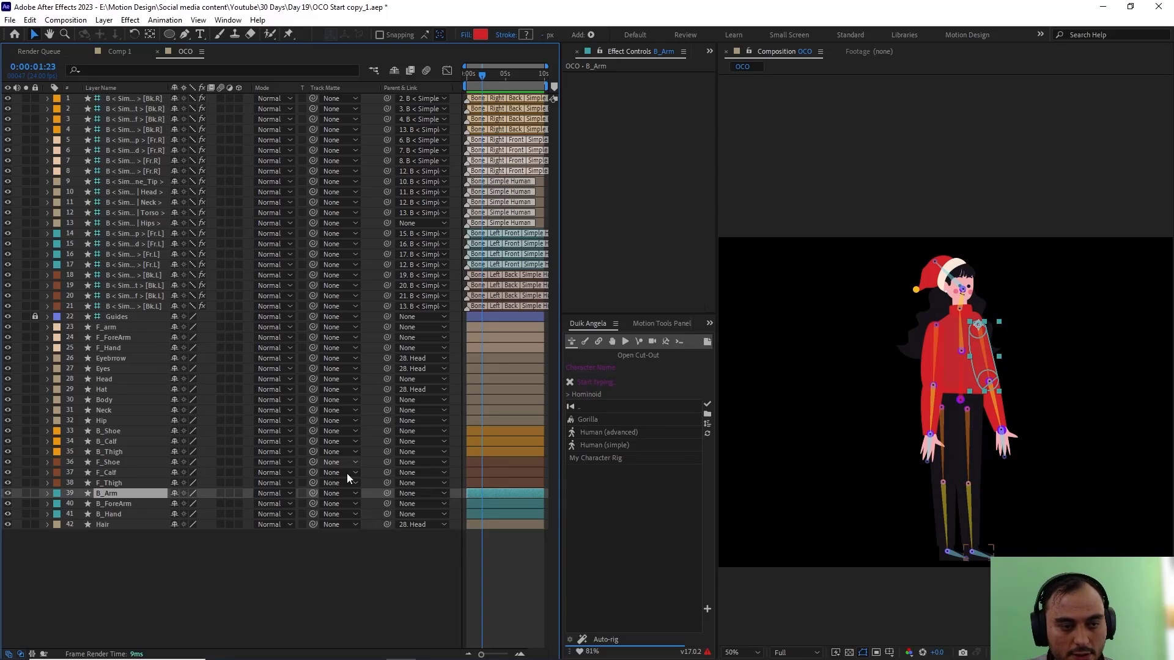
drag(387, 493, 139, 264)
click(140, 264)
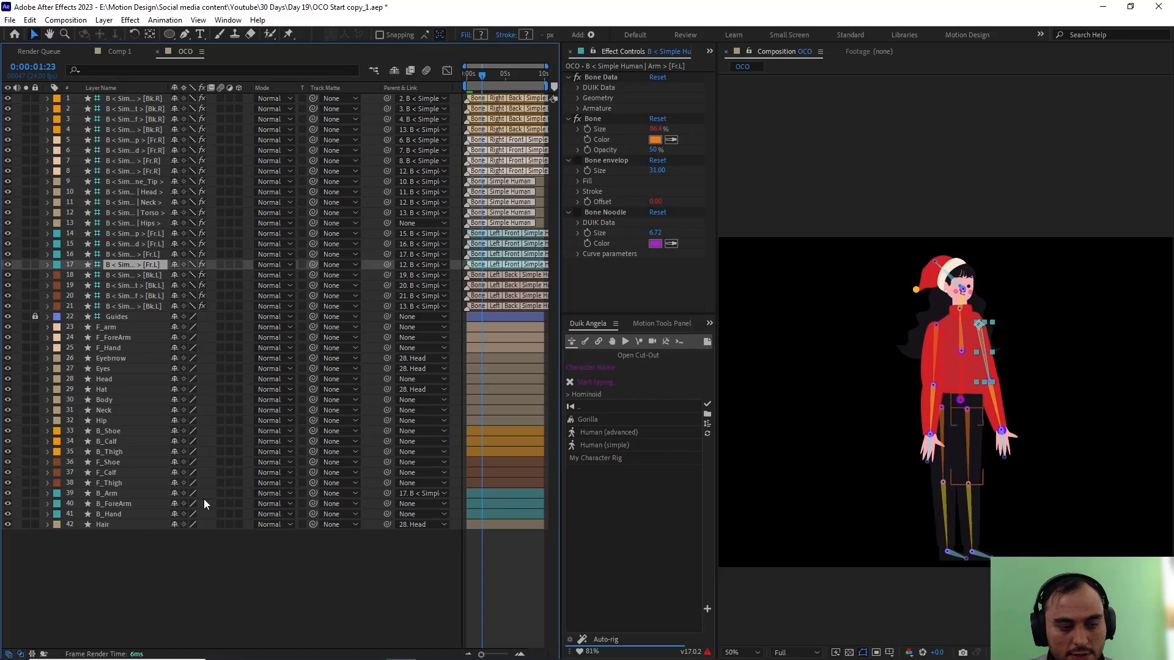
click(135, 505)
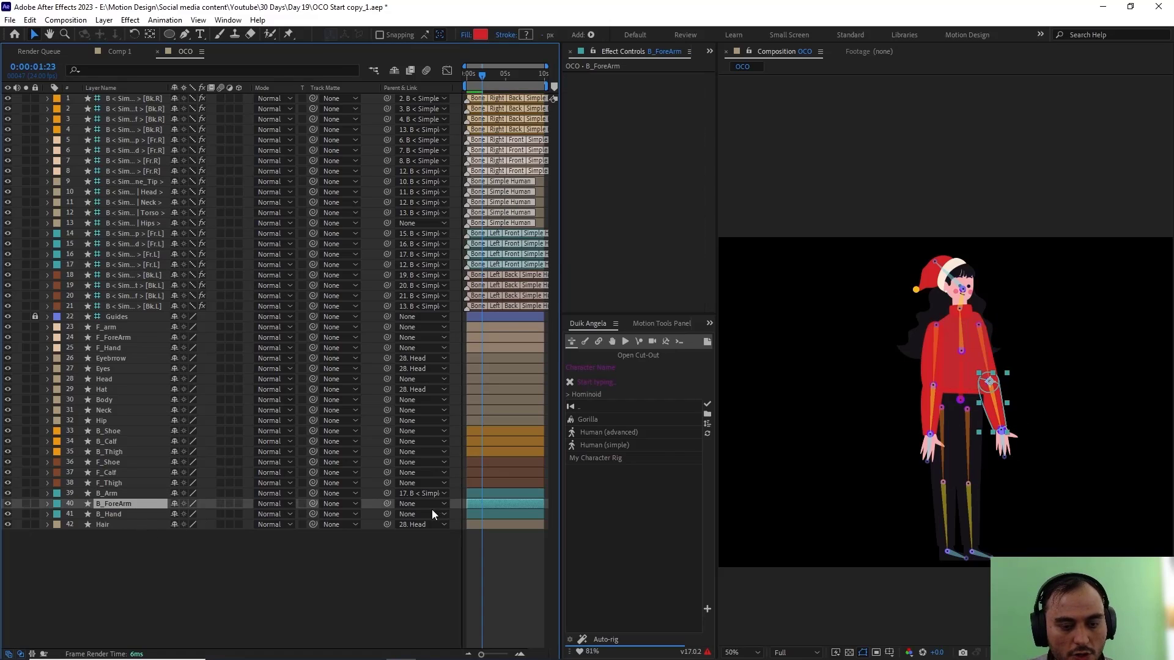
drag(386, 503, 195, 354)
drag(149, 273, 141, 255)
click(123, 514)
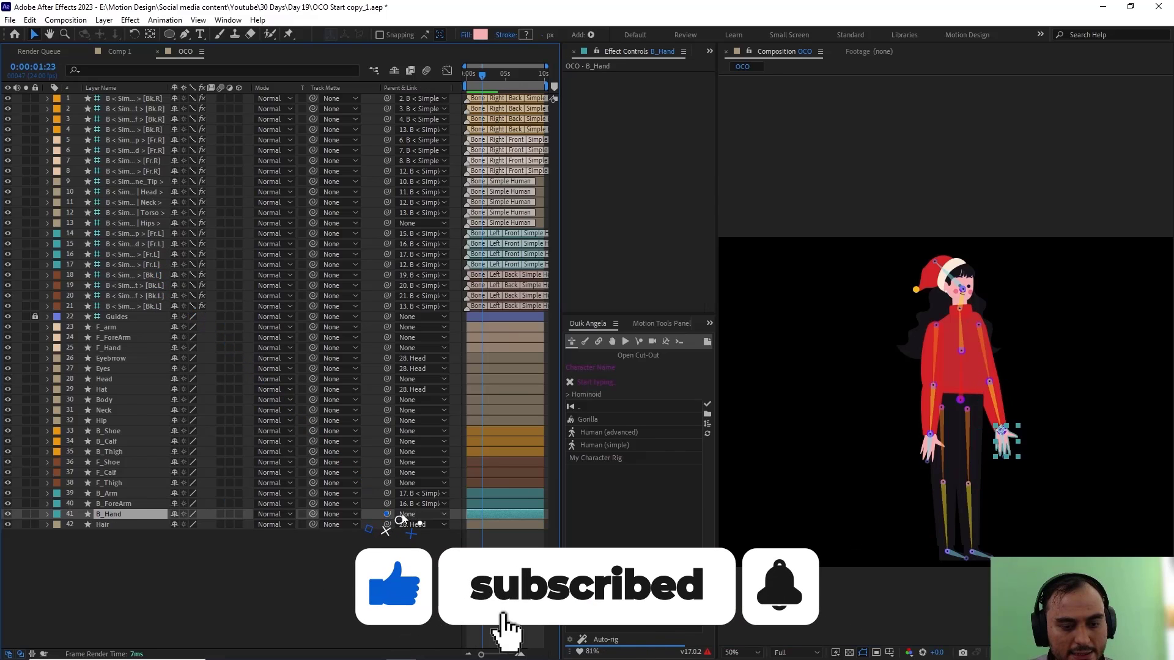
drag(387, 513, 126, 243)
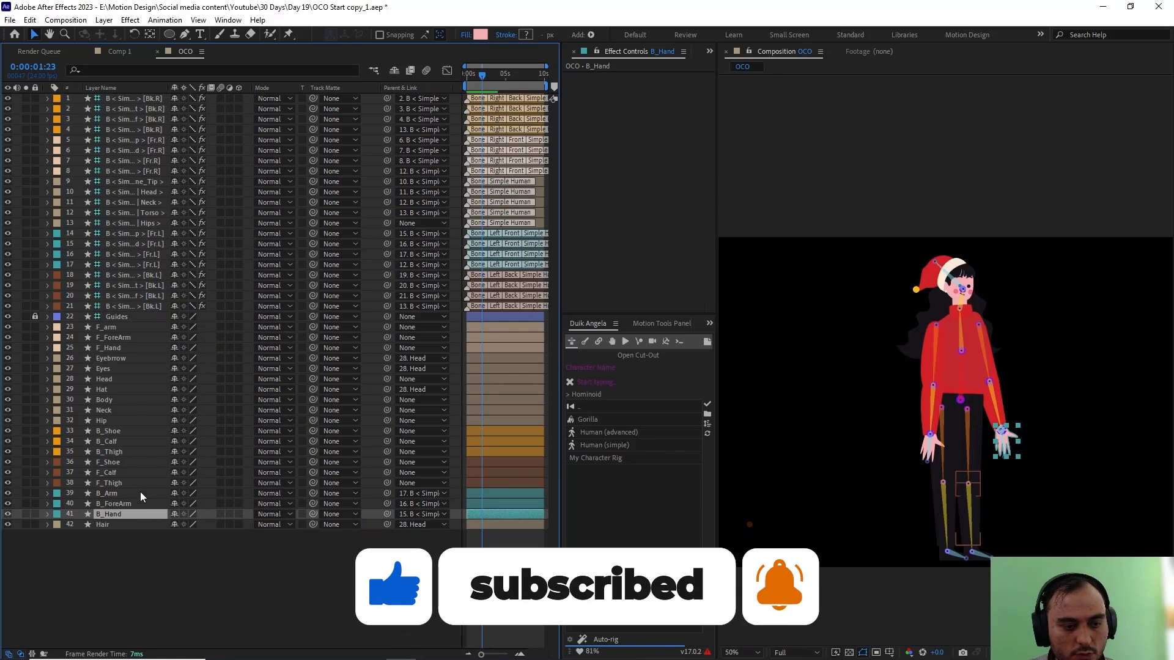
Step: Parent F_Thigh, F_Calf and F_Shoe to their matching [Bk.L] bones, layers 21, 20 and 19
click(120, 483)
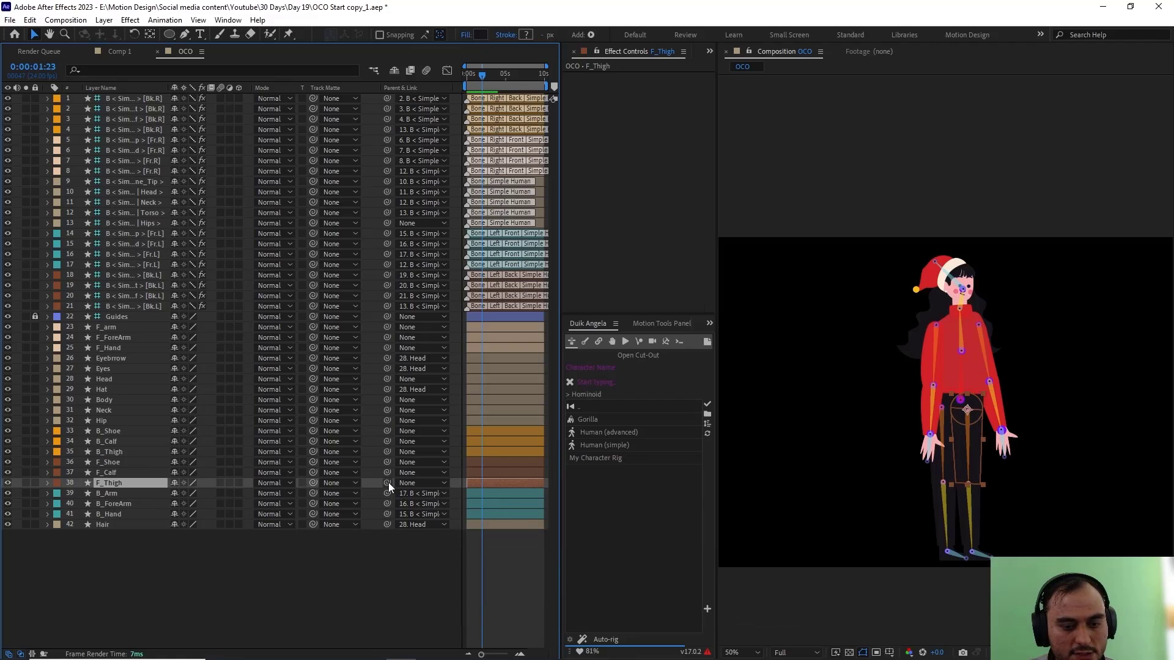
drag(388, 482, 129, 306)
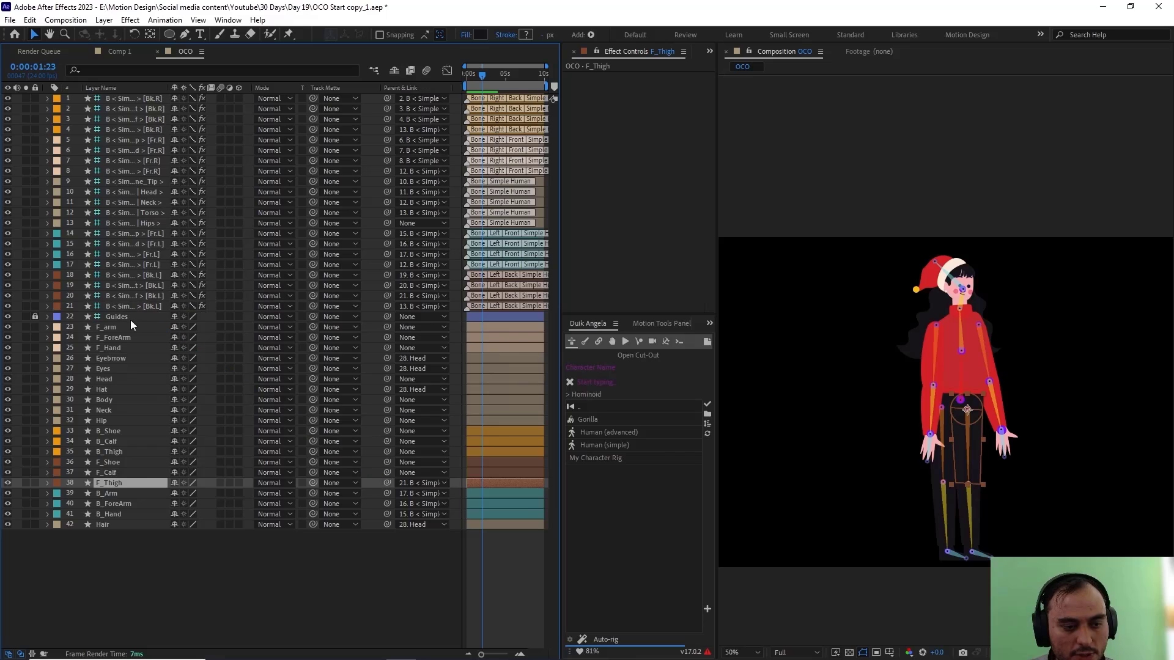
click(122, 472)
drag(390, 475, 145, 295)
click(123, 465)
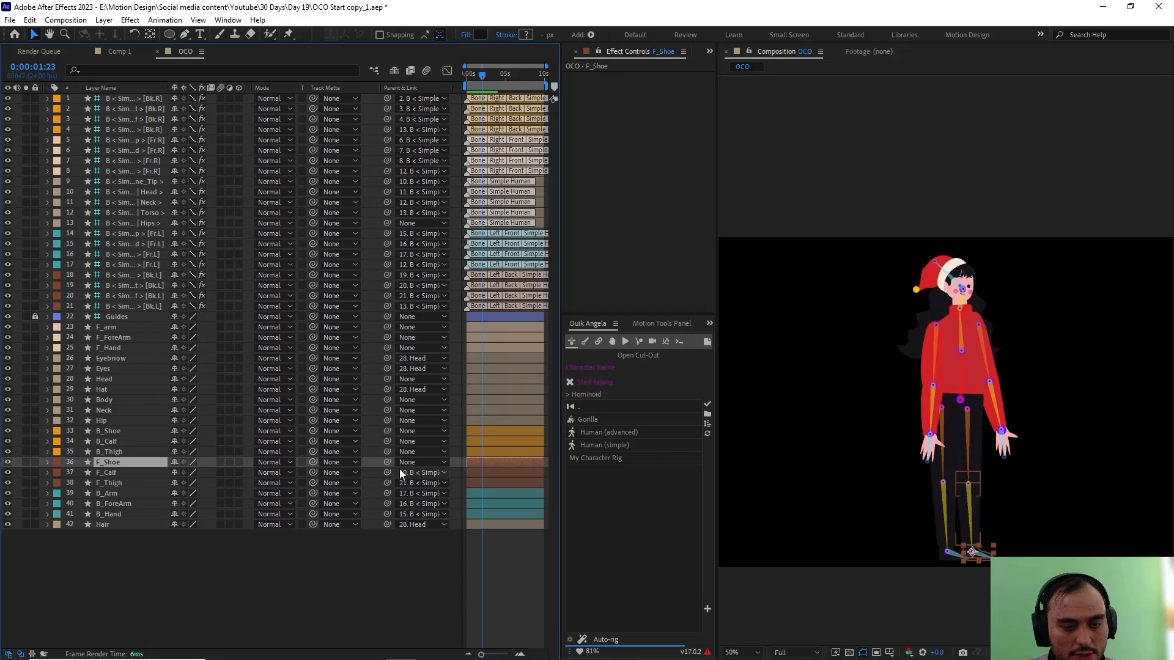
drag(387, 463, 147, 288)
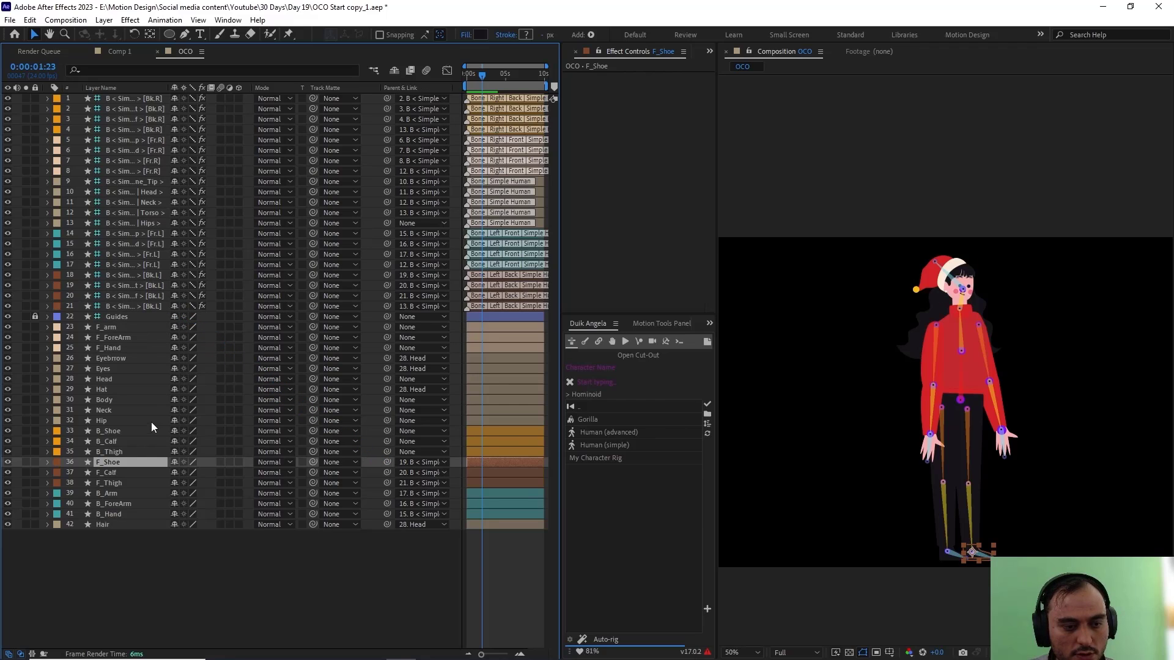
Step: Parent B_Thigh, B_Calf and B_Shoe to their matching [Bk.R] bones, layers 4, 3 and 2
click(126, 452)
drag(386, 452, 122, 133)
click(165, 445)
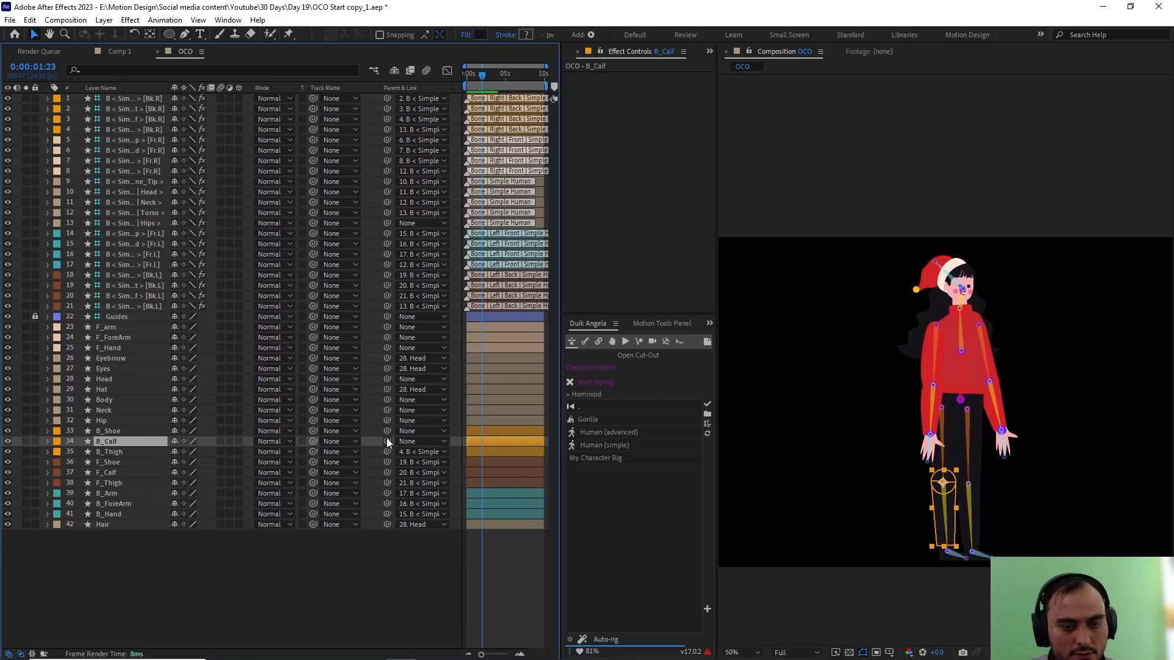
drag(386, 440, 134, 119)
click(126, 430)
drag(387, 430, 145, 109)
Step: Parent the Hip, Neck, Body and Head layers to the Hips, Neck, Torso and Head bones respectively
click(105, 422)
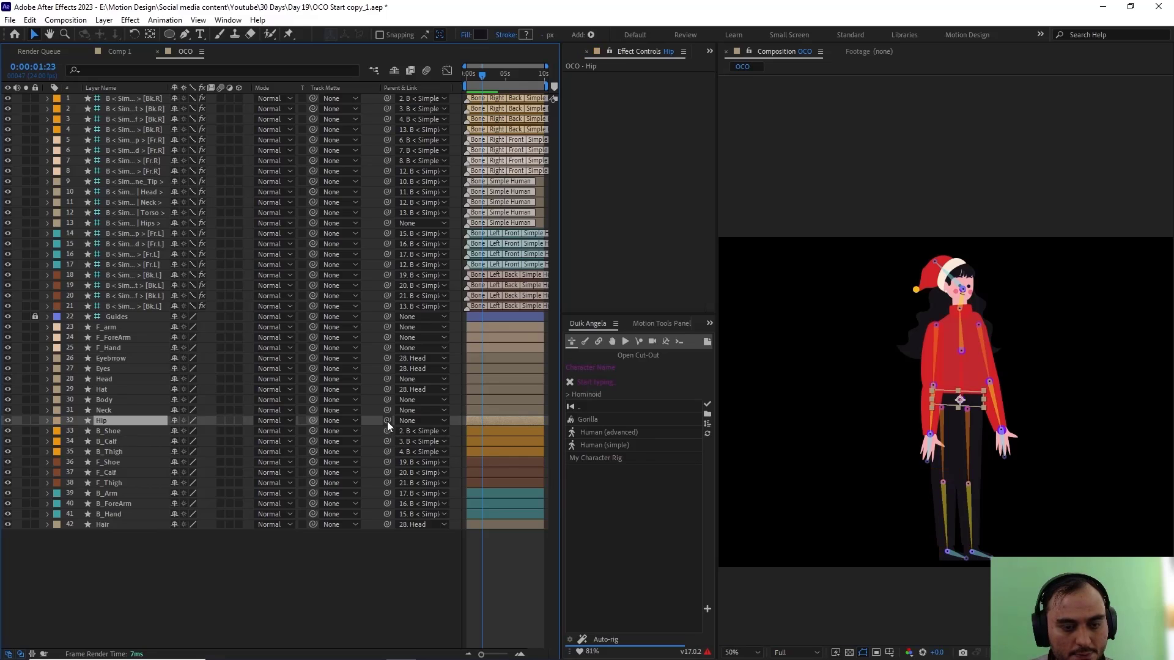
drag(387, 420, 138, 222)
click(116, 410)
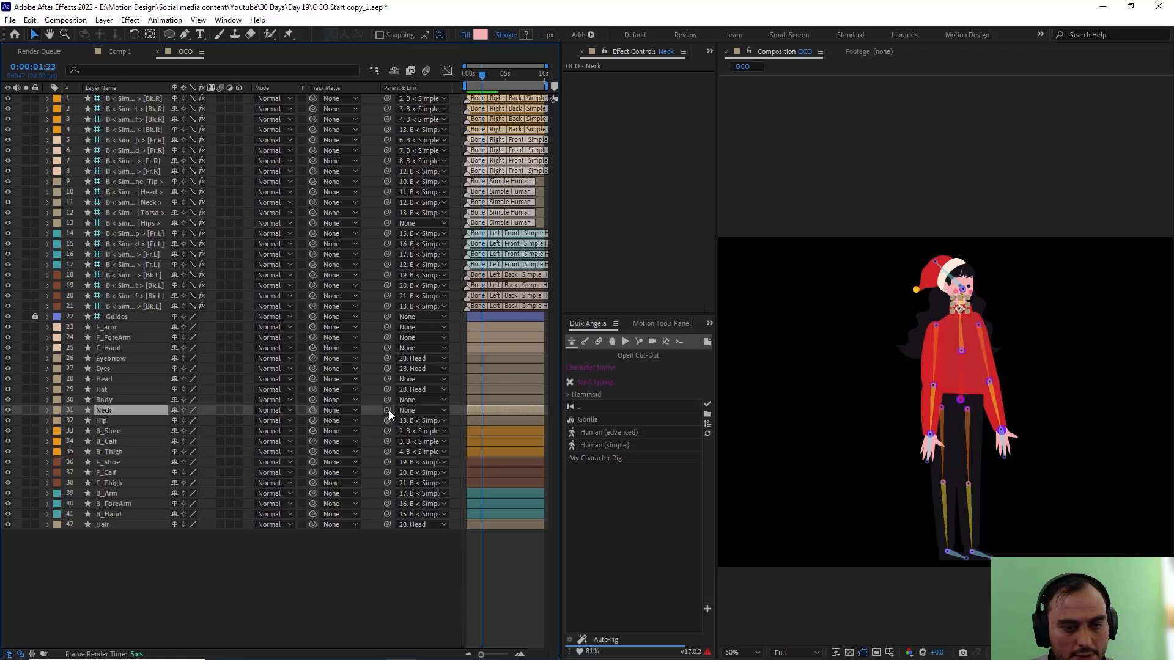
drag(387, 410, 141, 204)
click(108, 398)
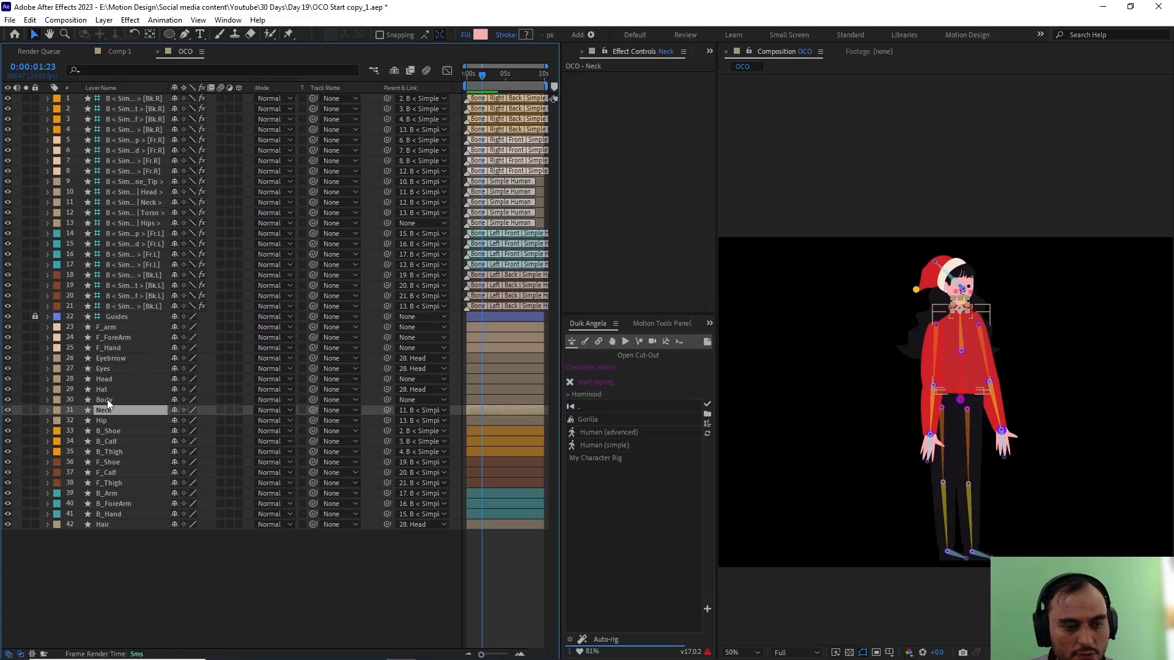
drag(387, 400, 154, 212)
click(122, 389)
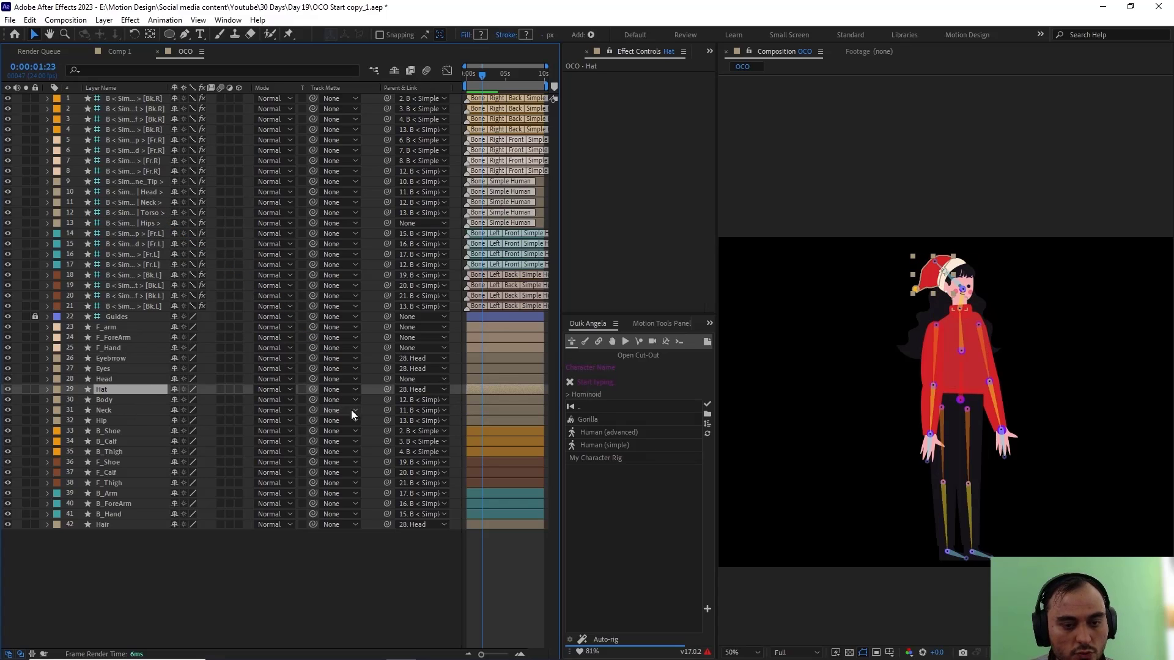
click(115, 379)
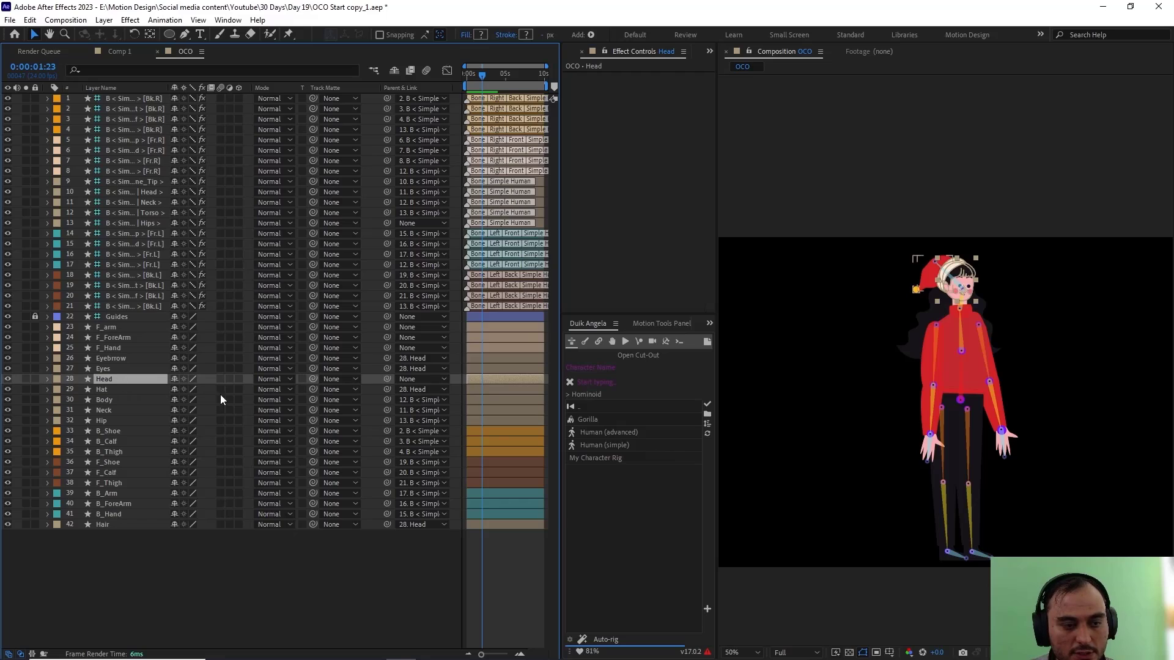
drag(385, 379, 142, 194)
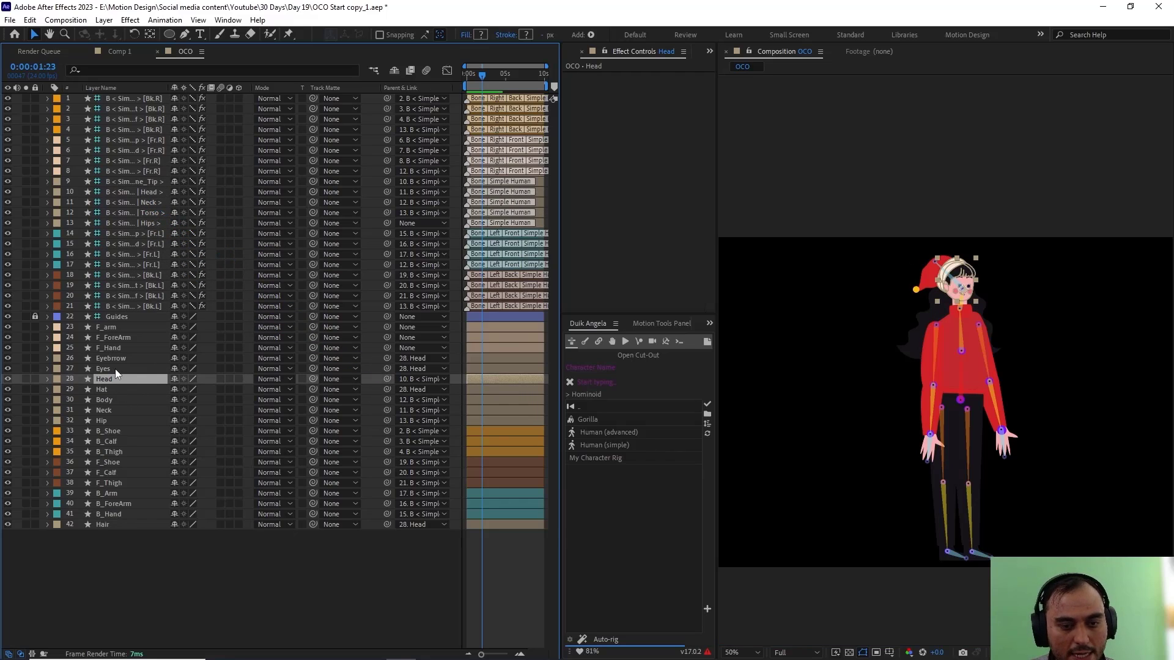
Step: Parent F_Hand, F_ForeArm and F_arm to their matching [Fr.R] bones, layers 6, 7 and 8
click(113, 349)
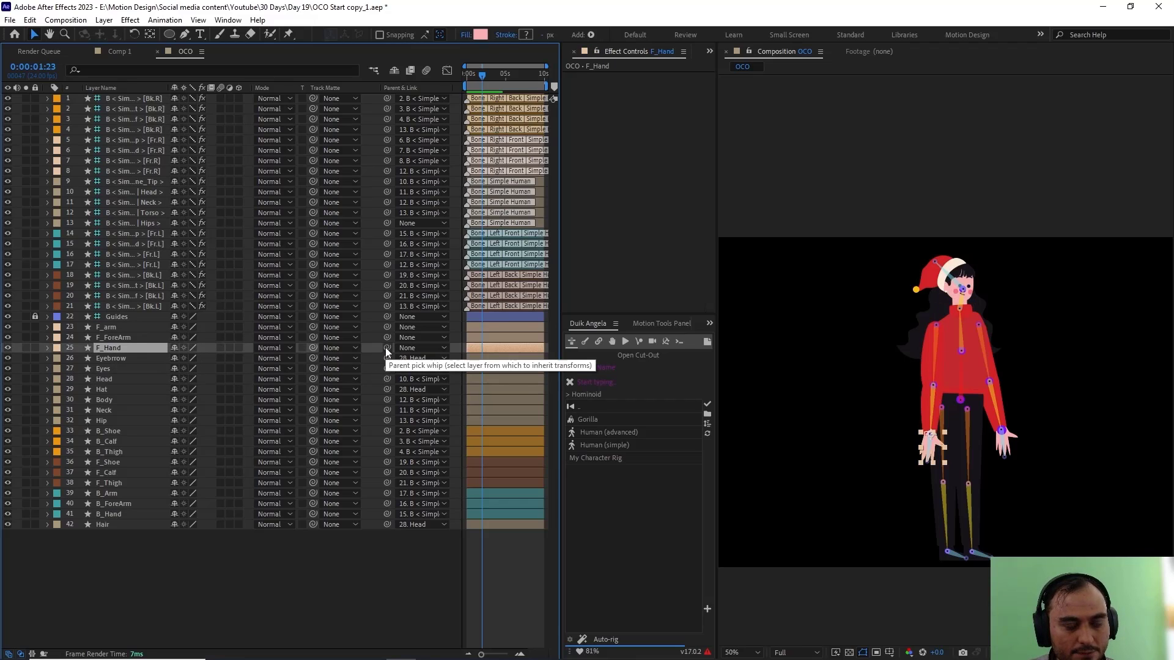
drag(381, 346, 129, 152)
click(119, 339)
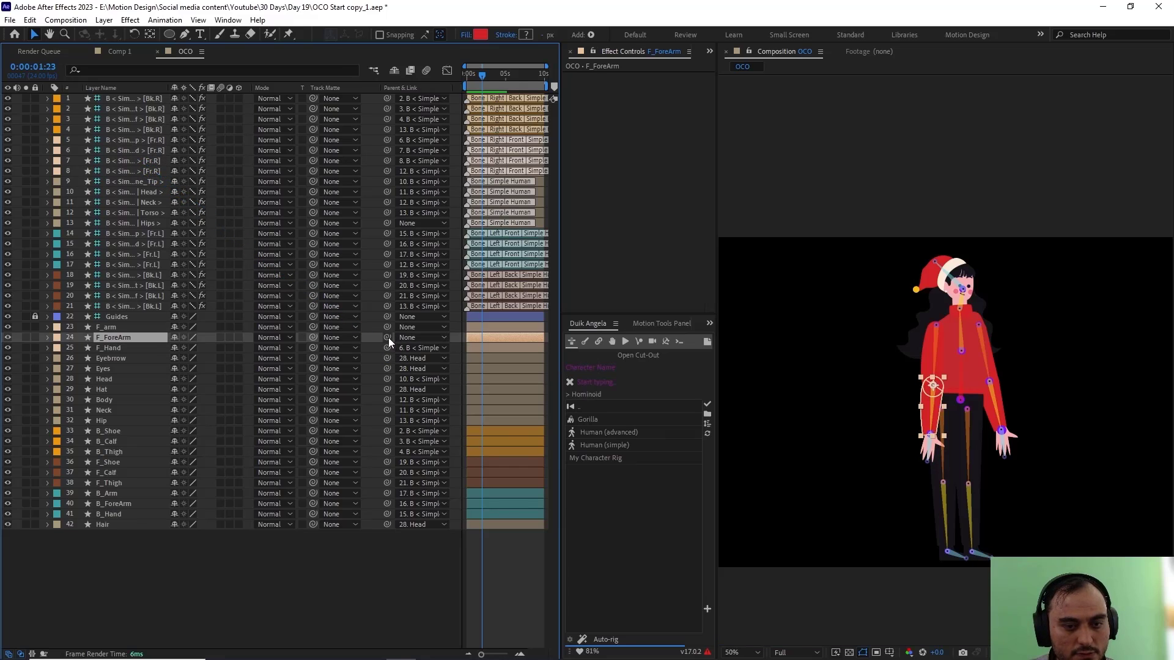
drag(387, 337, 130, 160)
click(108, 328)
drag(387, 327, 123, 173)
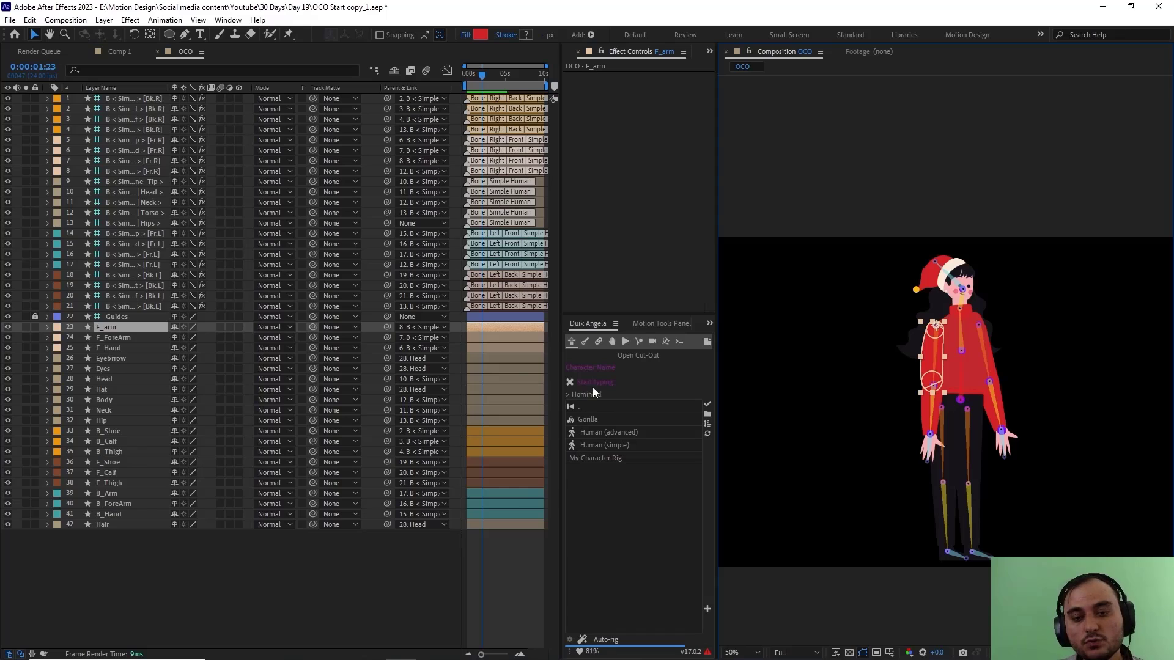
Step: Select all of the character's bones in Duik and run Auto-rig on them
click(586, 344)
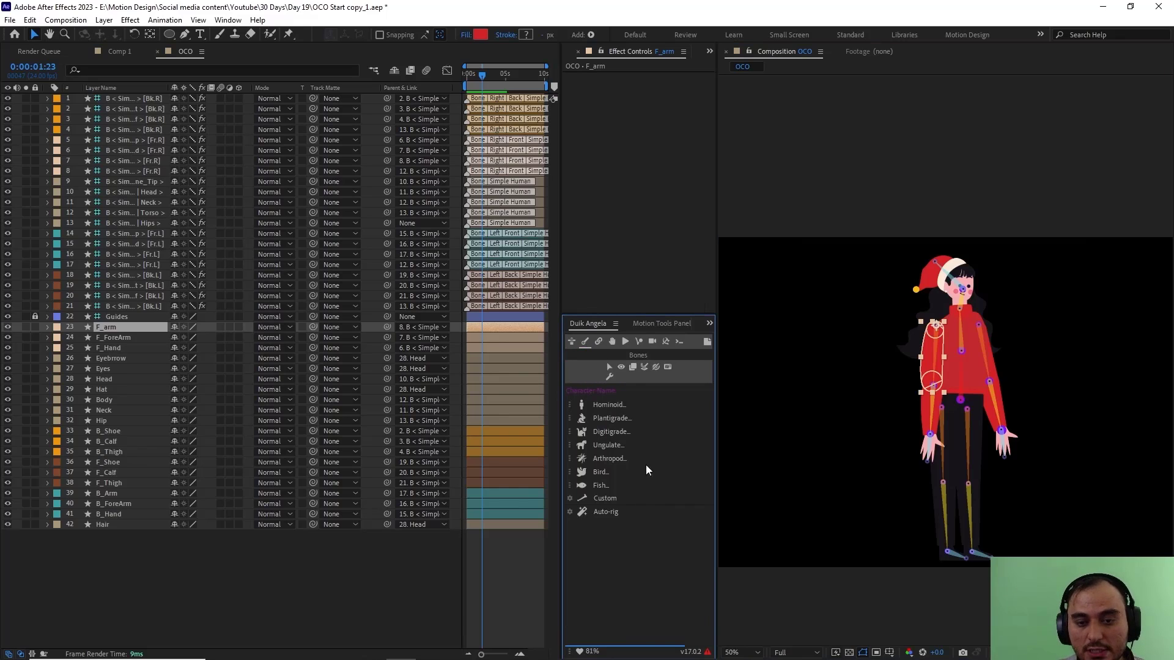
click(608, 367)
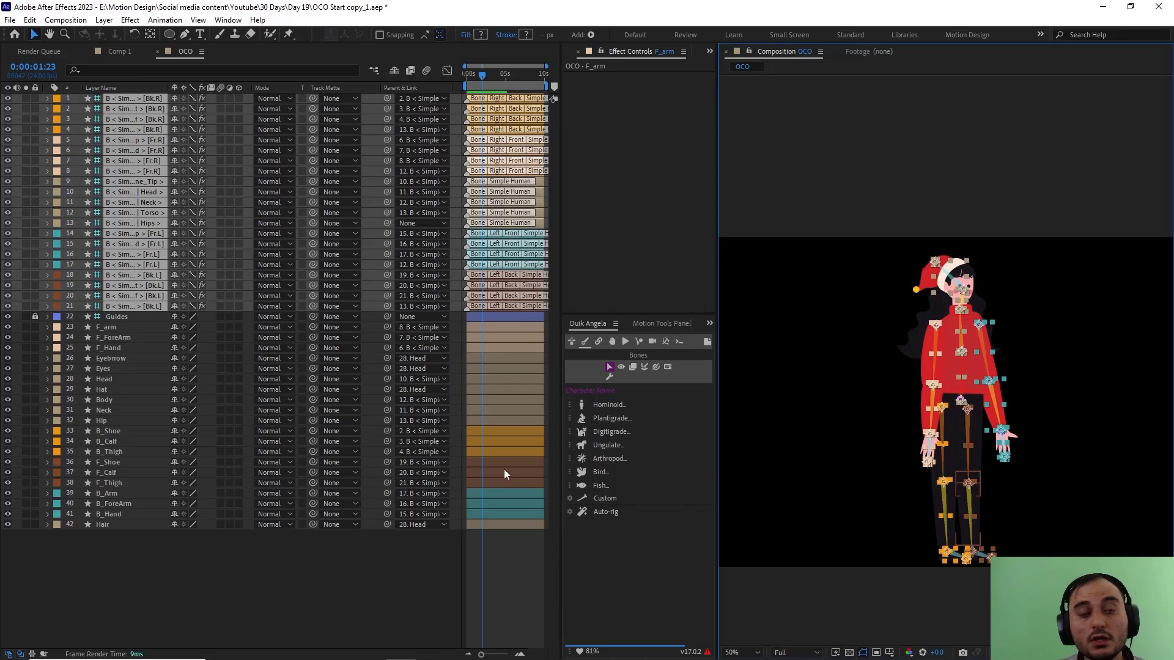
click(612, 512)
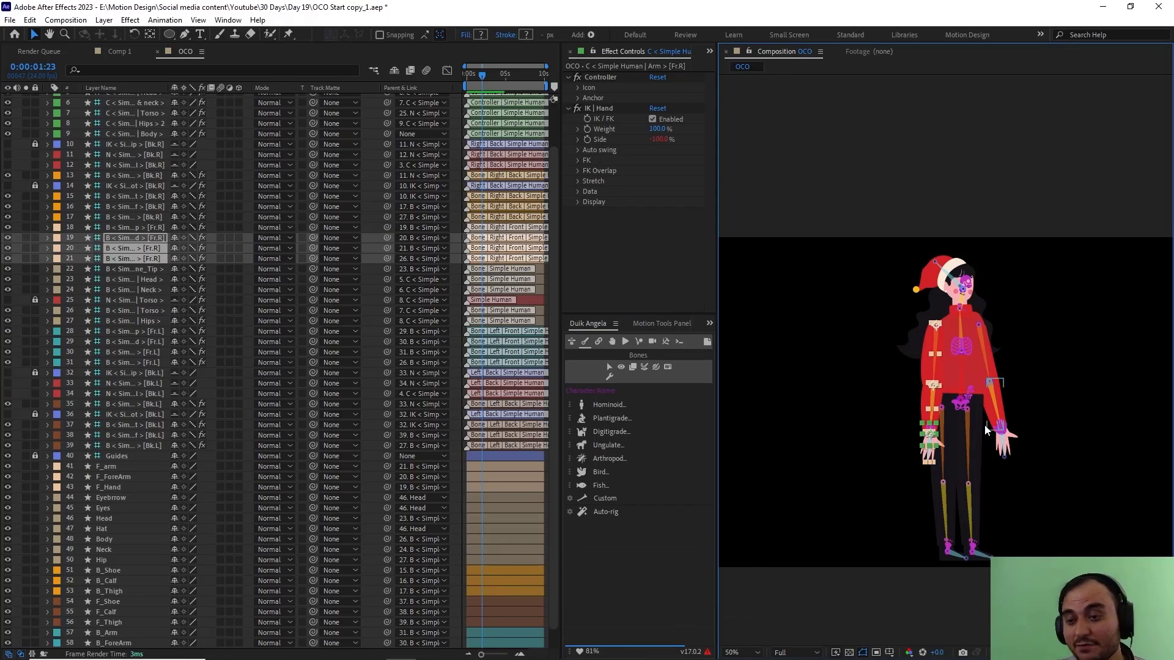
Step: Test how the legs bend by lowering the Hips controller in the composition, and undo the move
key(period)
key(comma)
click(962, 410)
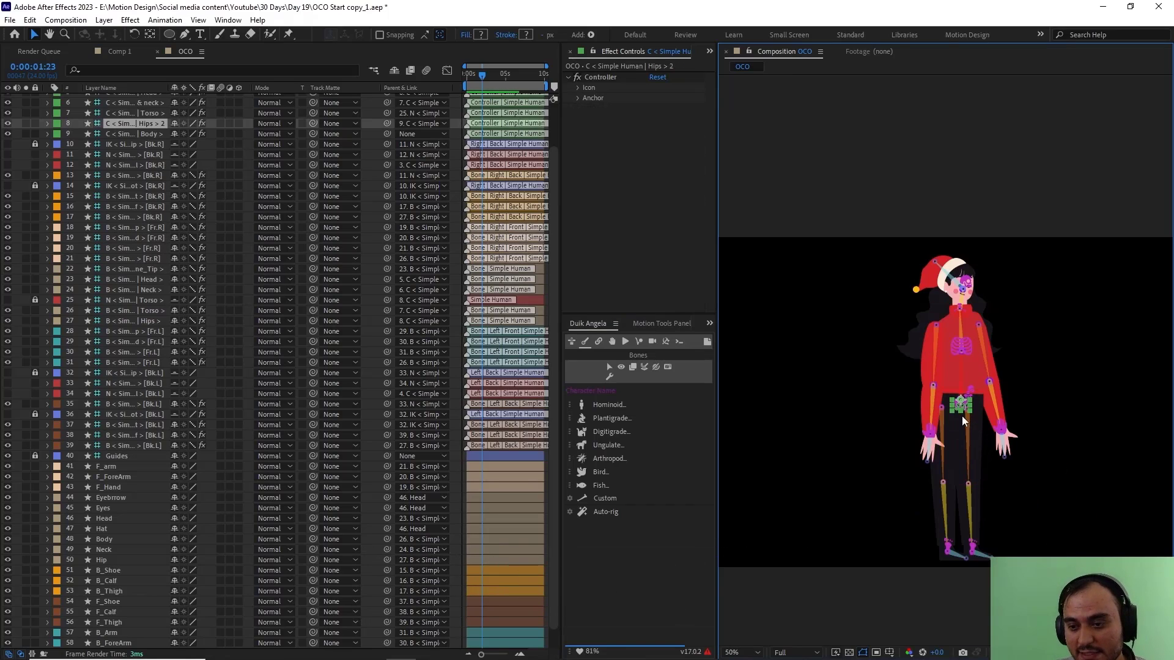
drag(962, 405, 967, 466)
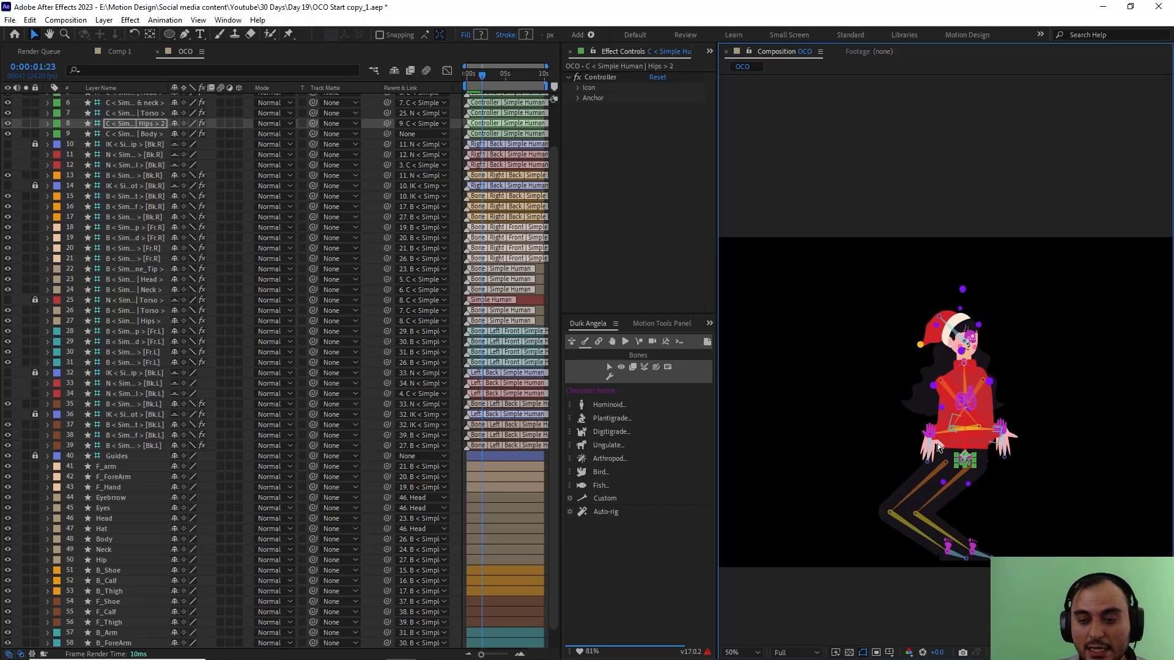
key(ctrl+z)
Step: Set the IK Side value of the [Bk.R] leg controller to -100%
scroll(153, 173, up, 2)
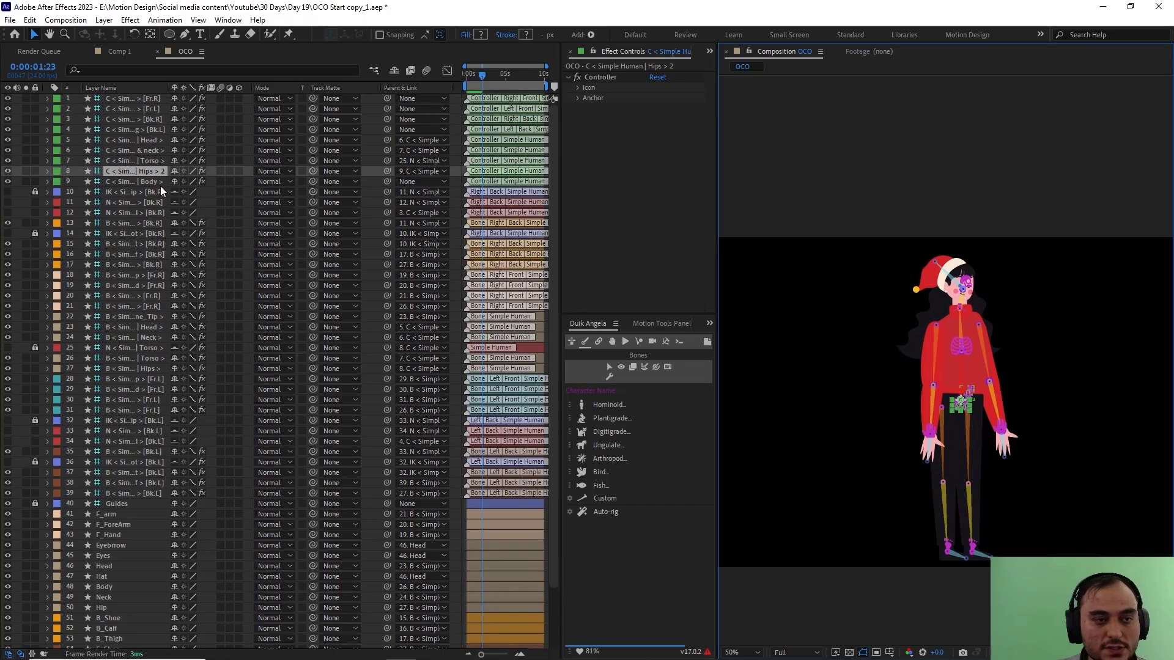
click(135, 120)
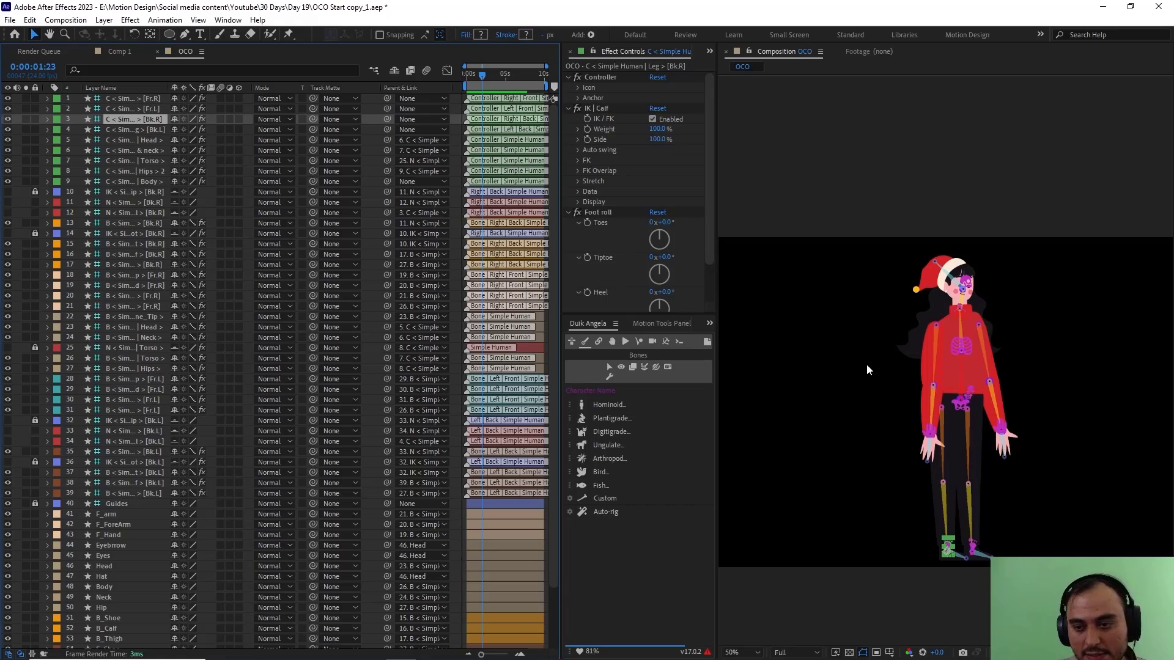
click(658, 140)
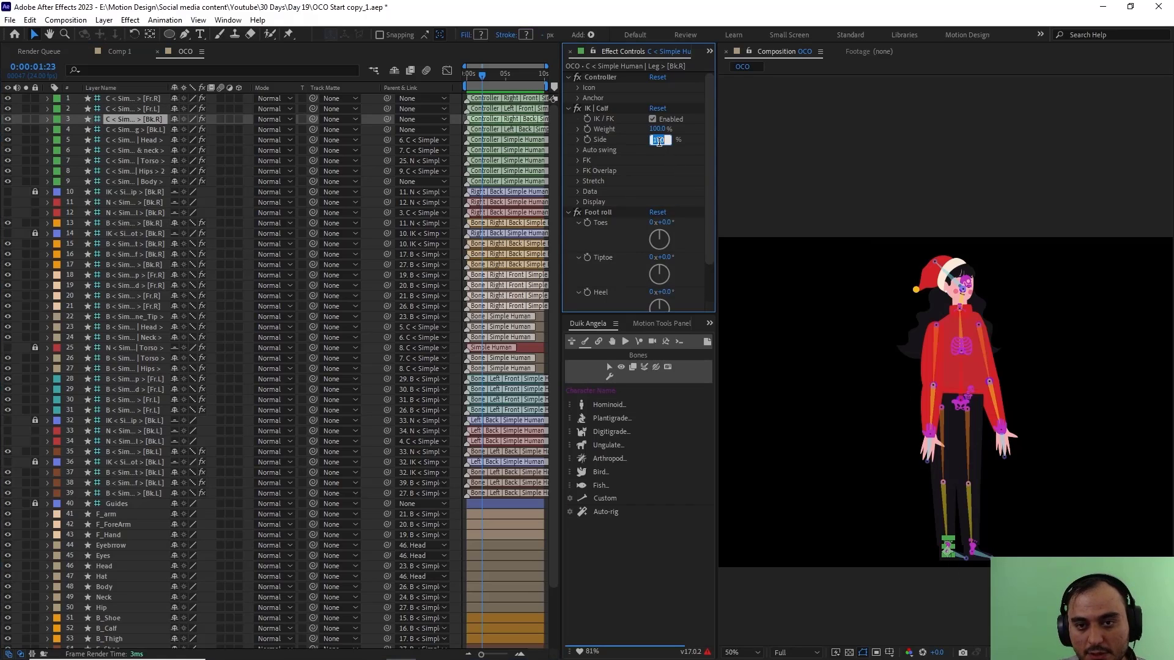
text(-100)
key(Return)
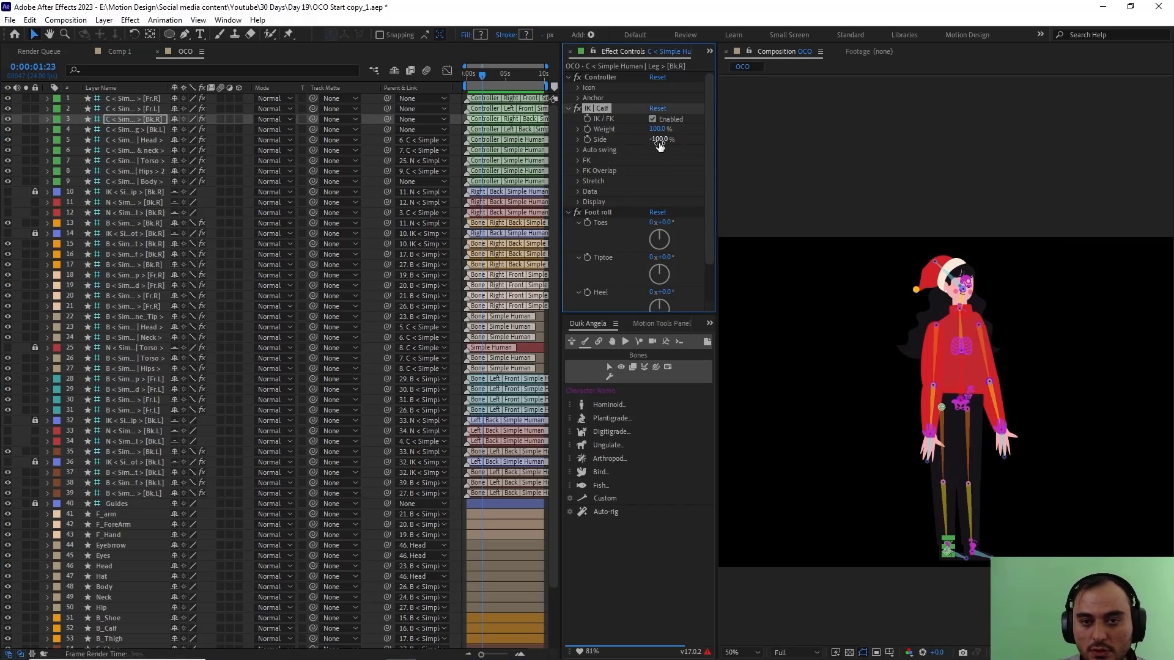
Step: Try an IK Side value of -100% on the [Fr.L] arm controller and test the elbow bend by moving the hand
click(135, 111)
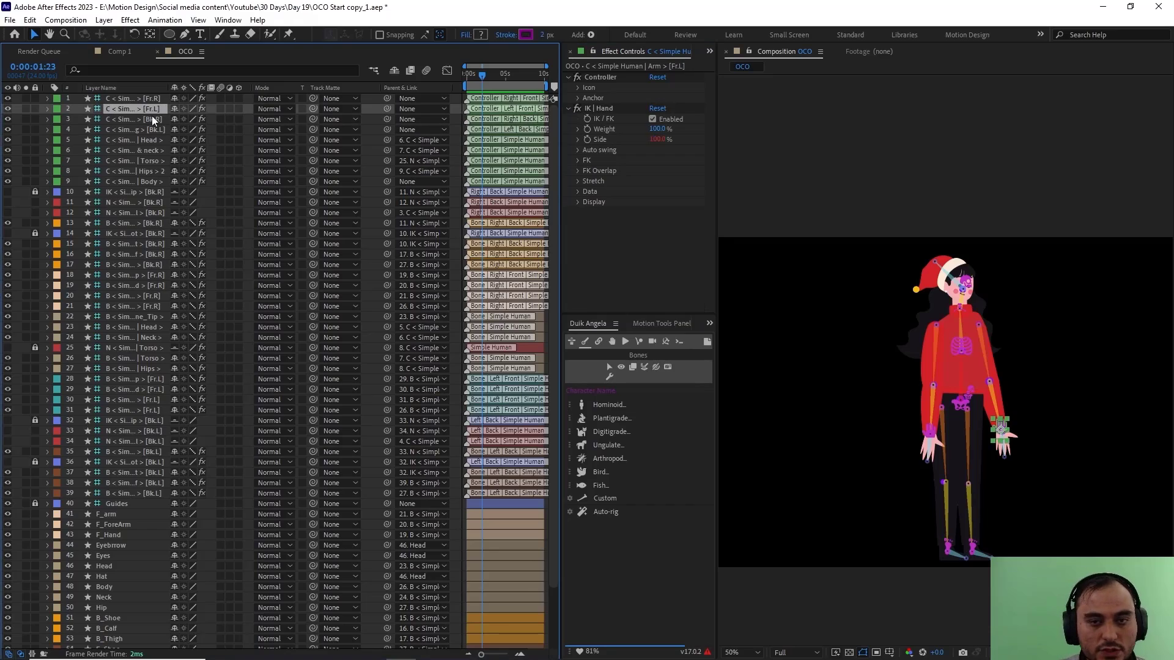
click(655, 140)
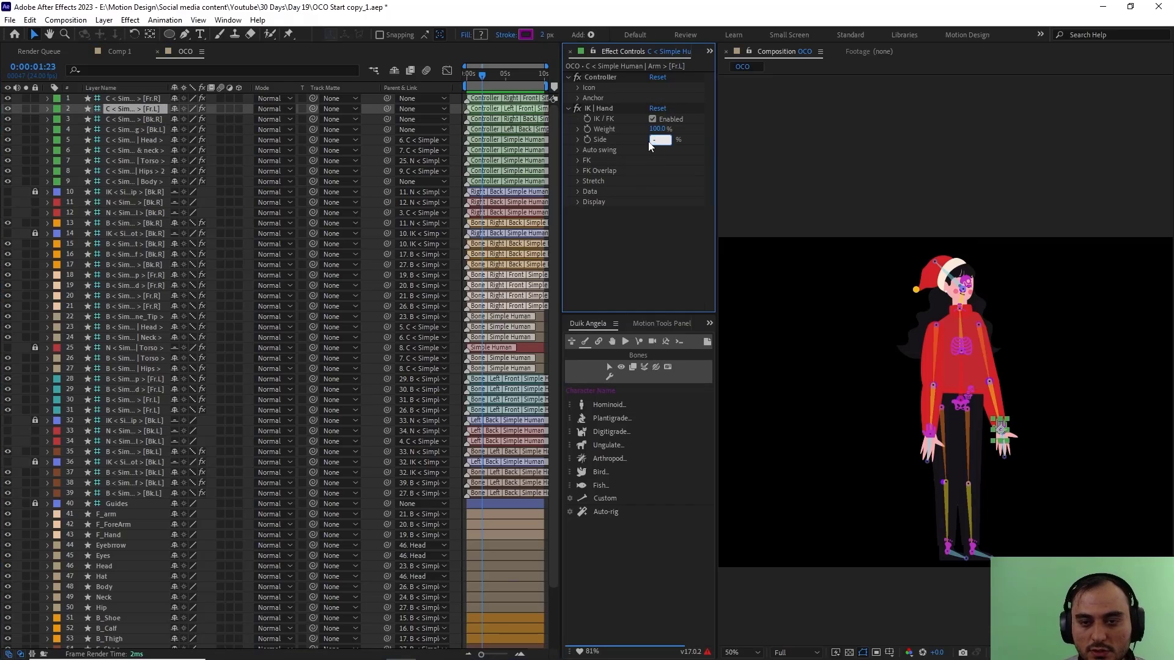
drag(1000, 431, 989, 399)
key(ctrl+z)
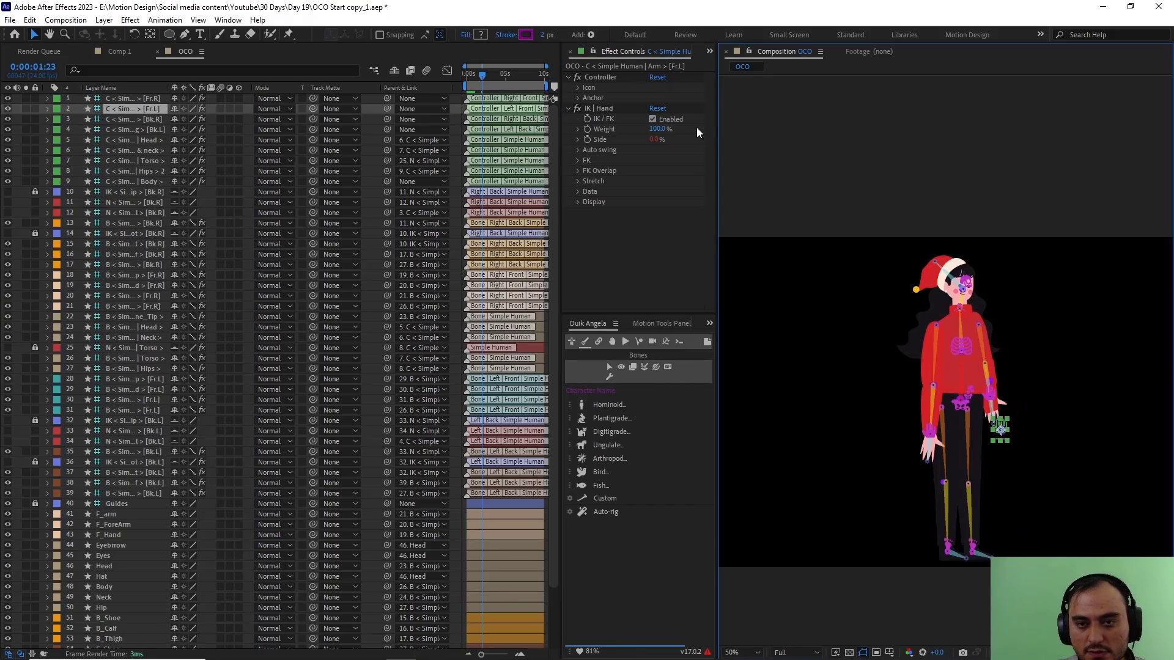
click(653, 139)
text(-100)
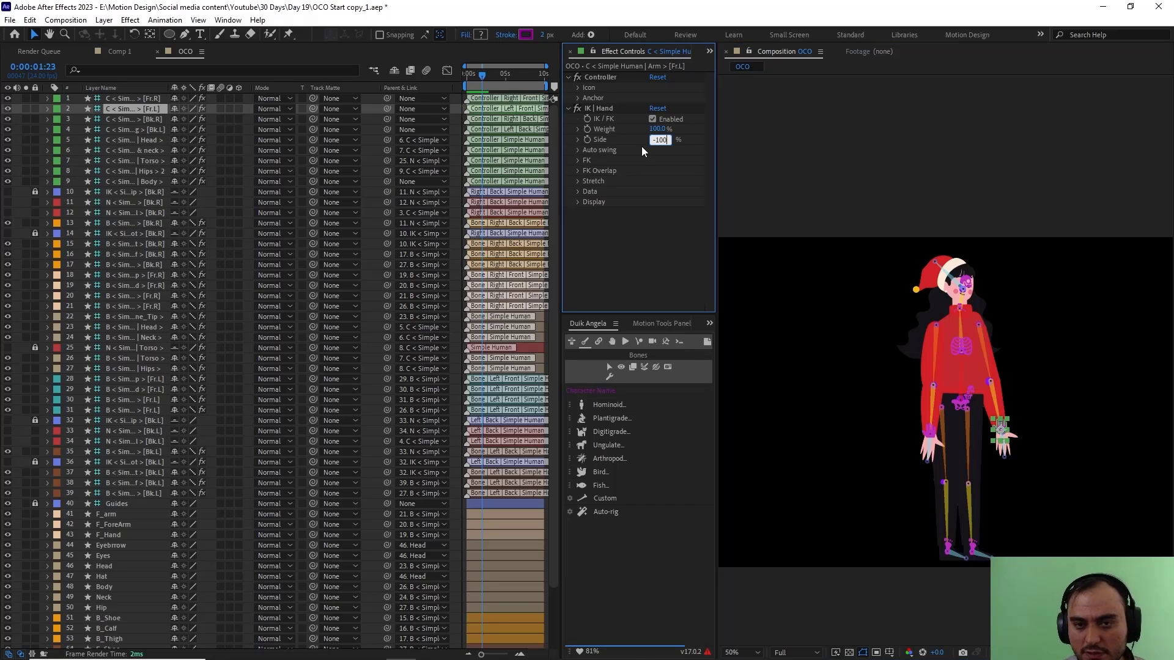
key(Return)
click(1035, 405)
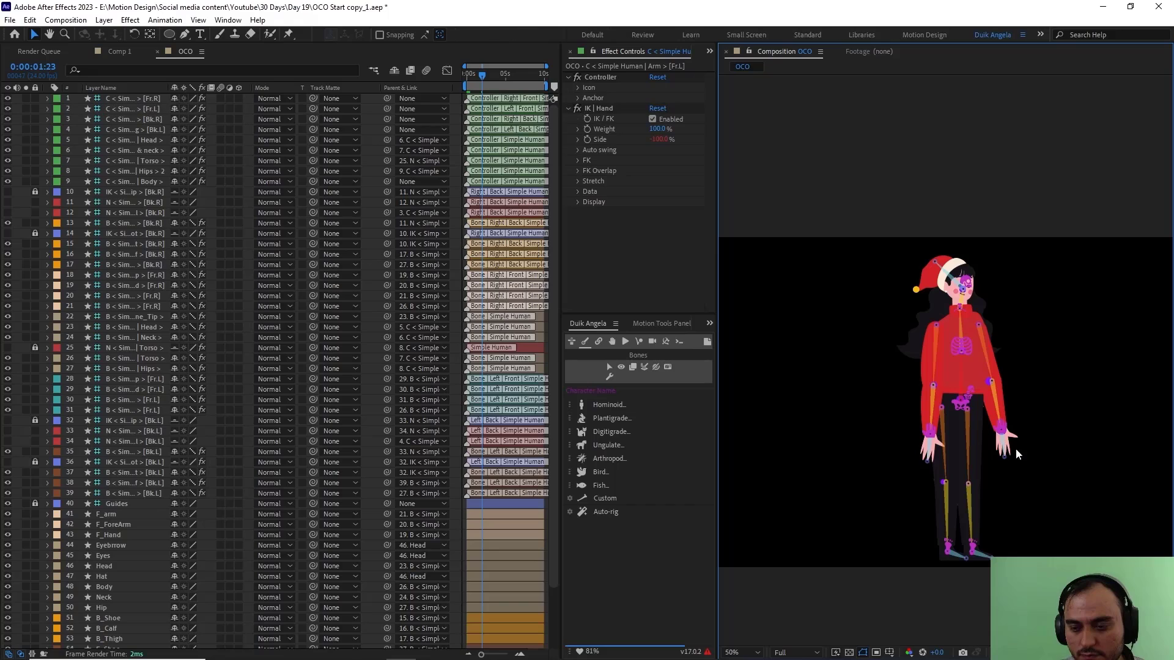
drag(1006, 428, 1044, 387)
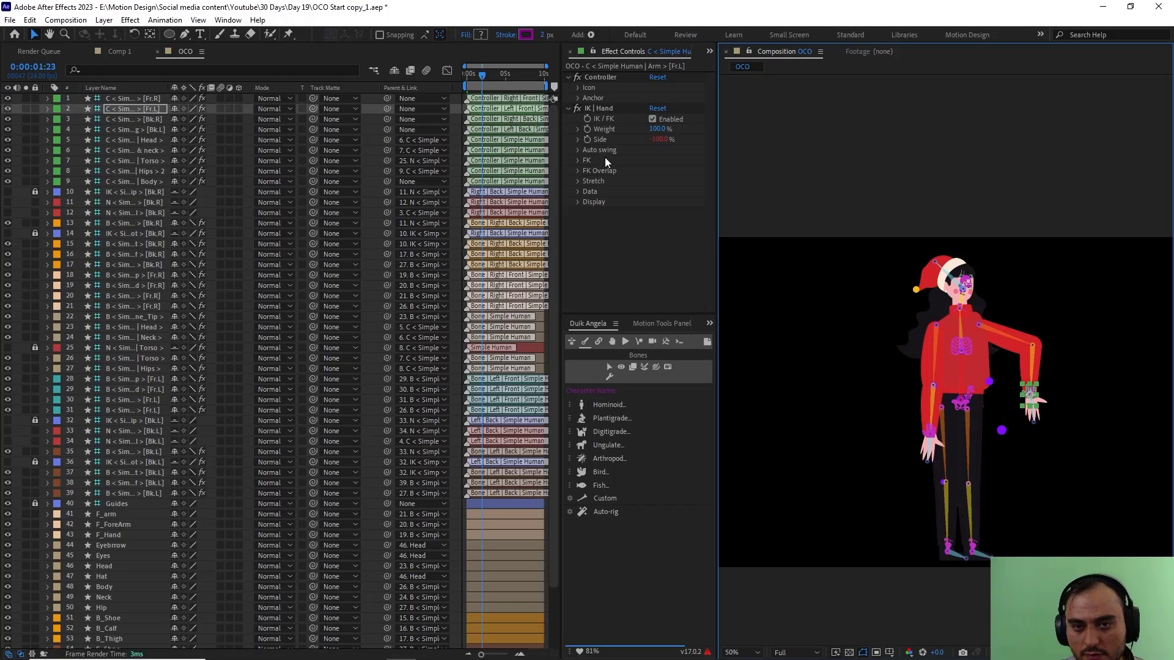
Step: Restore the [Fr.L] arm controller's IK Side to 100% and return the hand to its resting place beside the body
click(659, 139)
text(100)
key(Return)
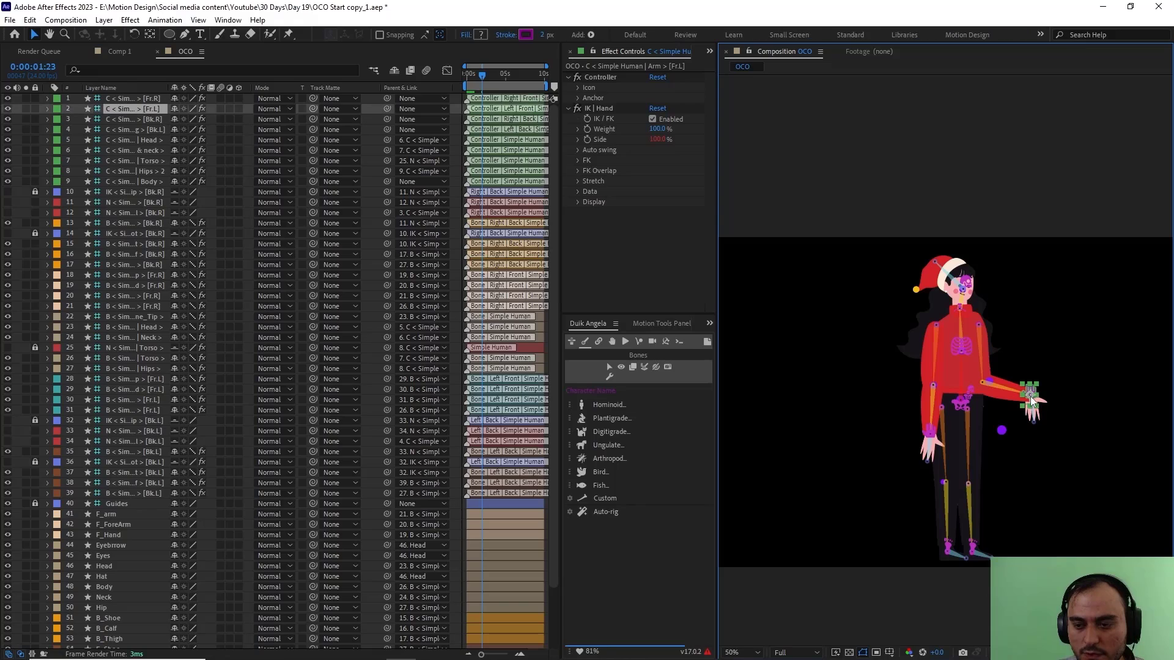
drag(1029, 395, 999, 431)
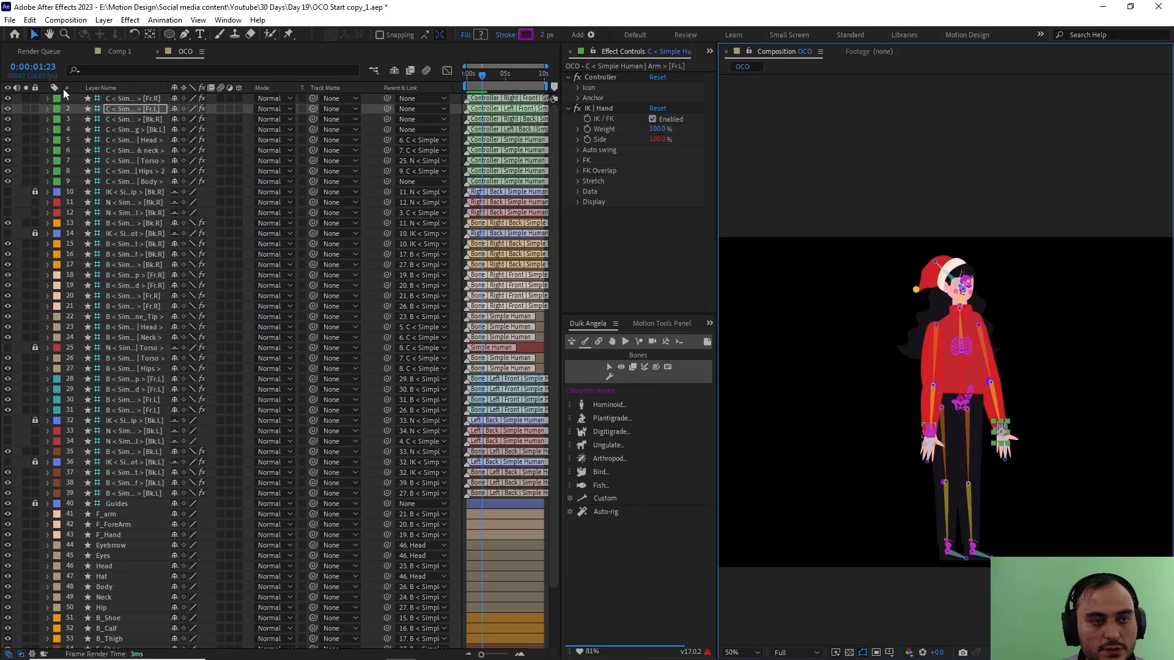
Step: Test the [Fr.R] arm's bend, undo the move, and set its controller's IK Side value to 100%
click(137, 99)
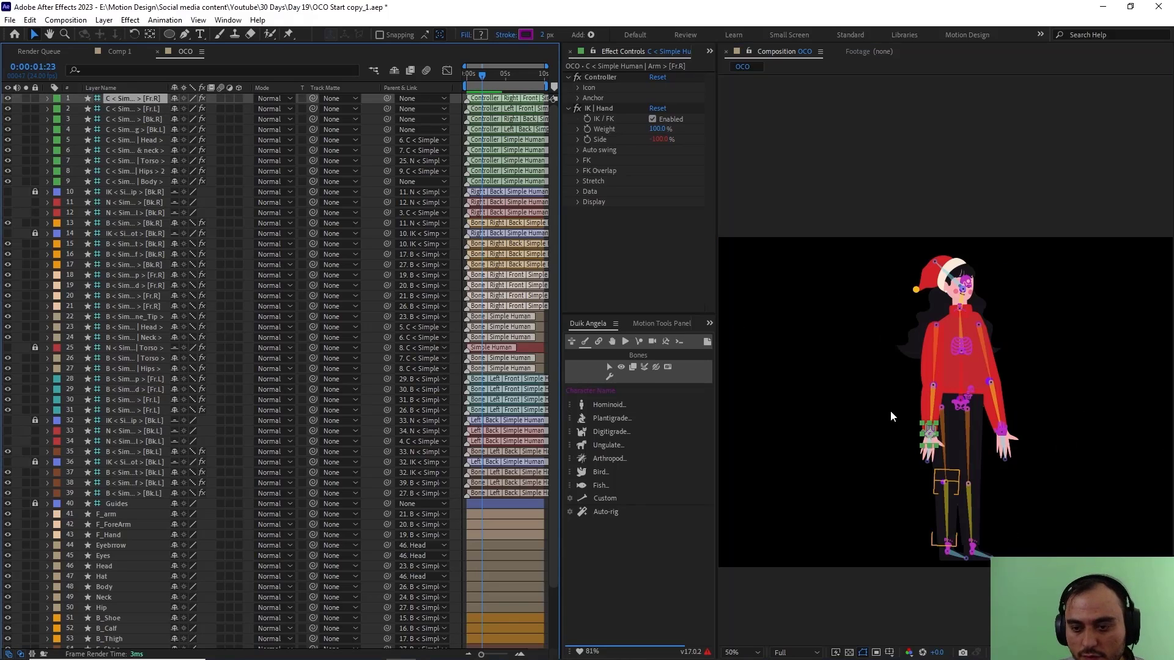
drag(929, 439, 974, 429)
key(ctrl+z)
click(659, 140)
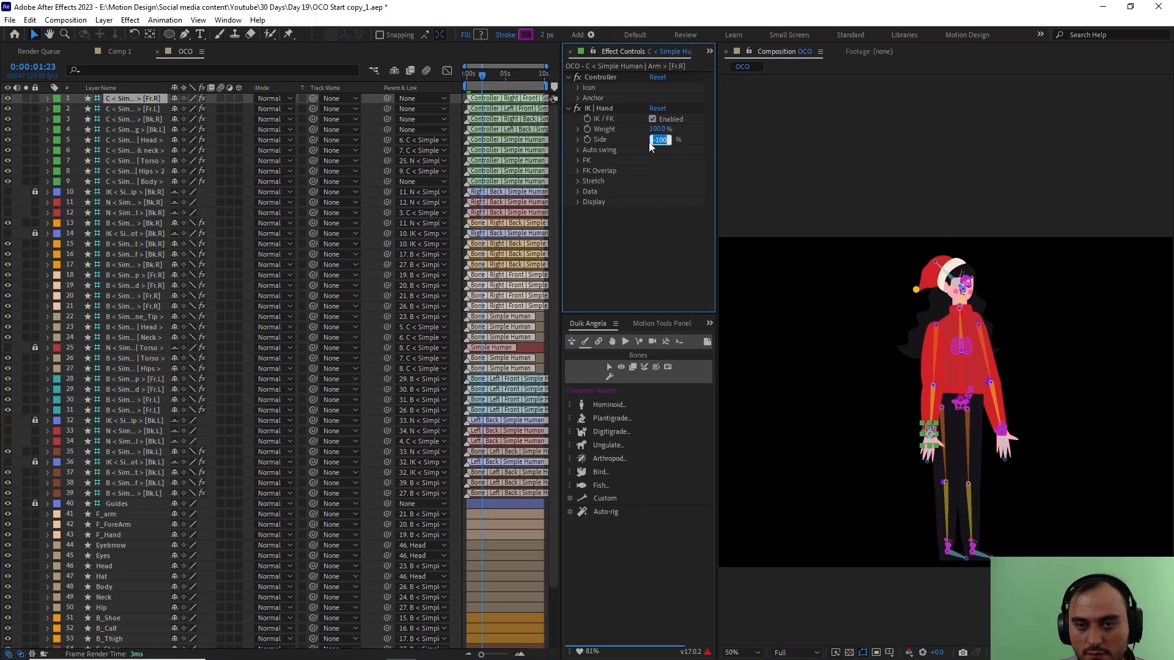
text(100)
key(Return)
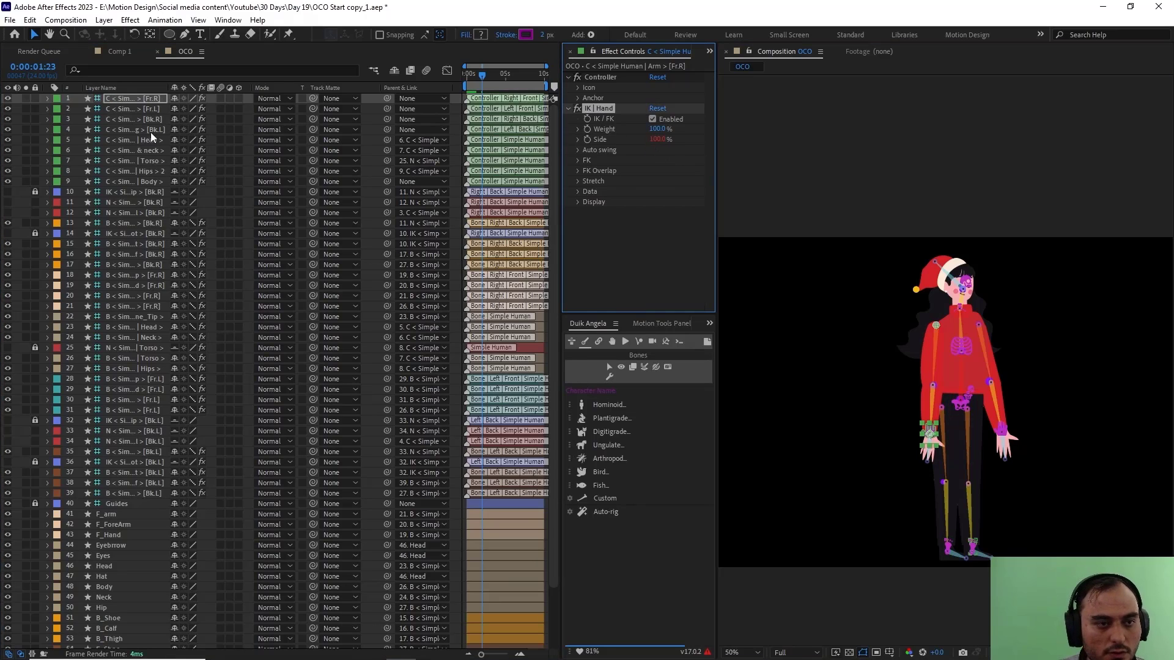
Step: Test the [Bk.L] leg's bend by moving the foot and set its controller's IK Side value to -100%
click(145, 131)
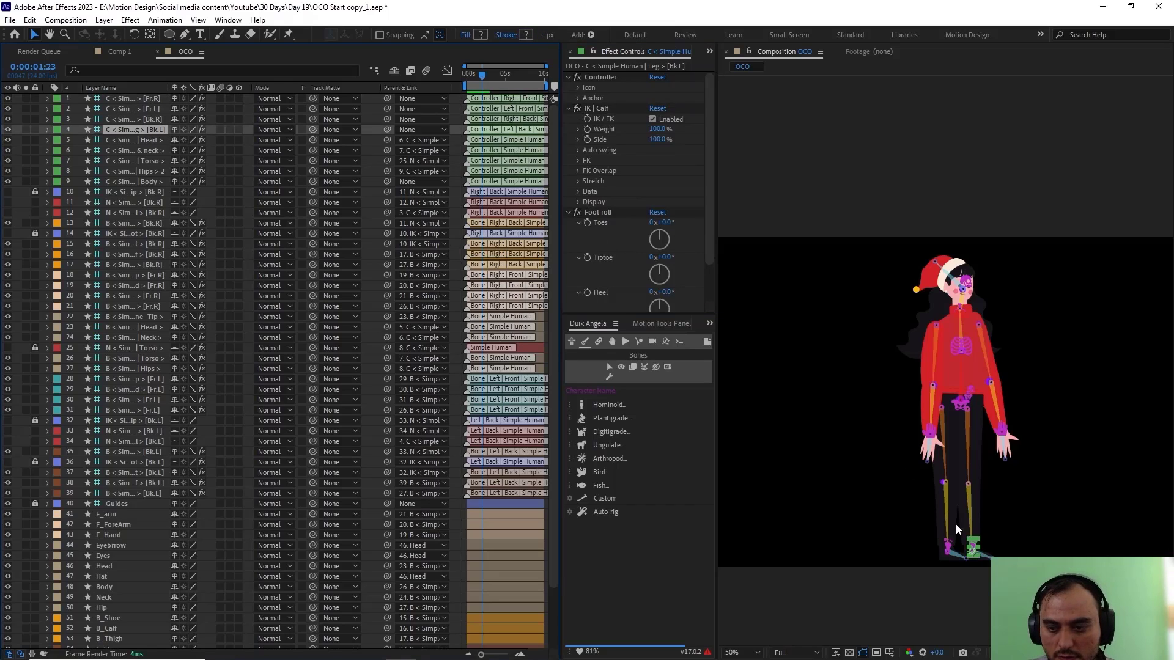
drag(973, 561, 1031, 545)
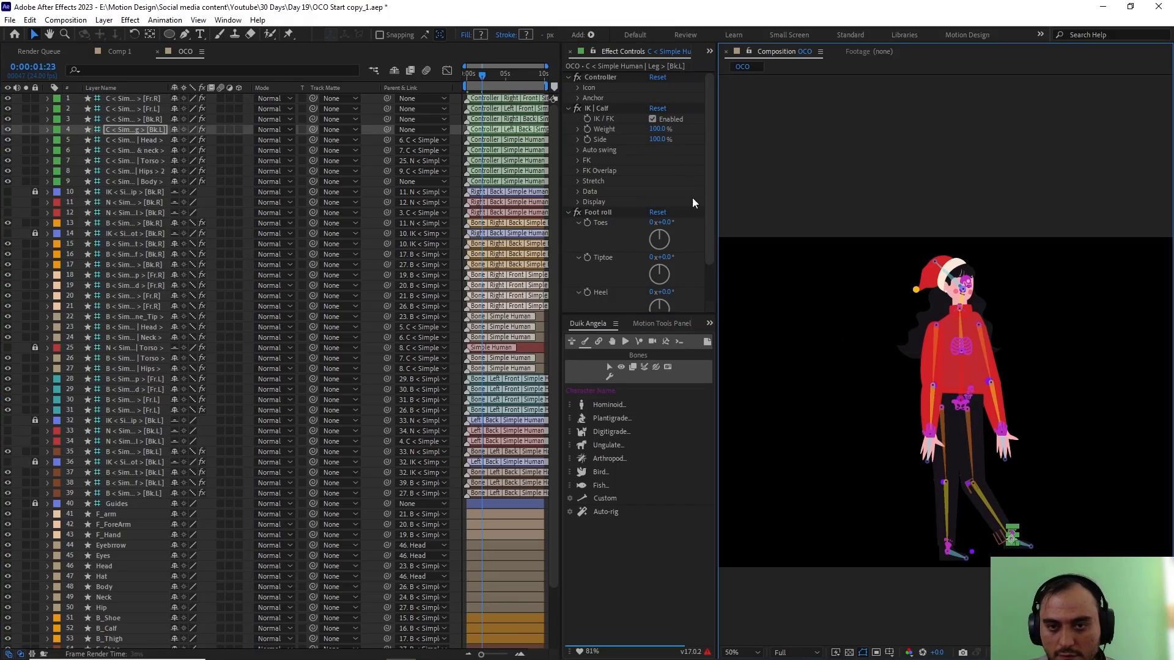
click(658, 139)
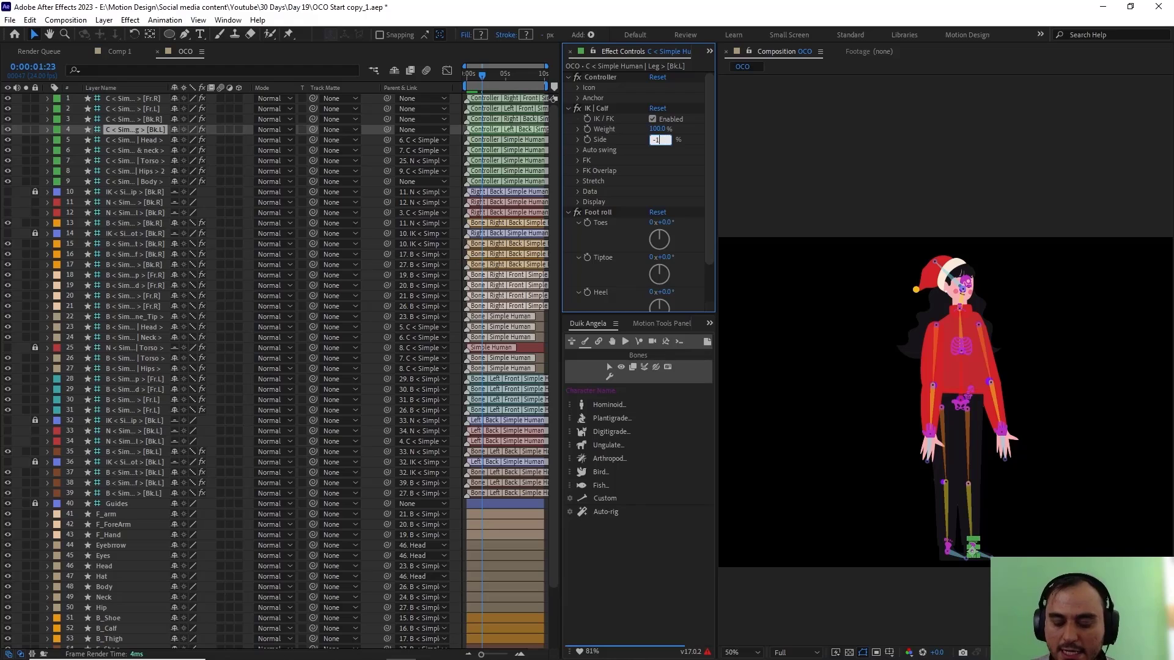
text(-100)
key(Return)
Step: Shift the character's body slightly forward by its hip controller, and test the Torso controller, undoing the torso move
click(961, 404)
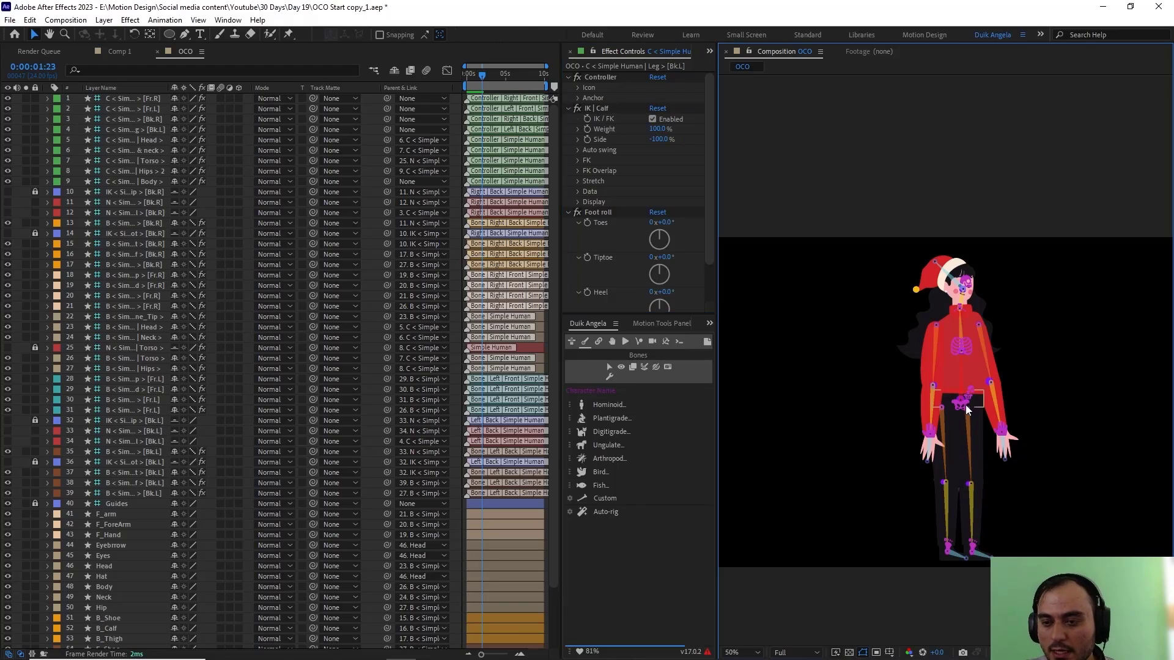
drag(959, 400, 982, 393)
mouse_move(980, 346)
mouse_down()
mouse_move(964, 342)
mouse_move(972, 356)
mouse_up()
key(ctrl+z)
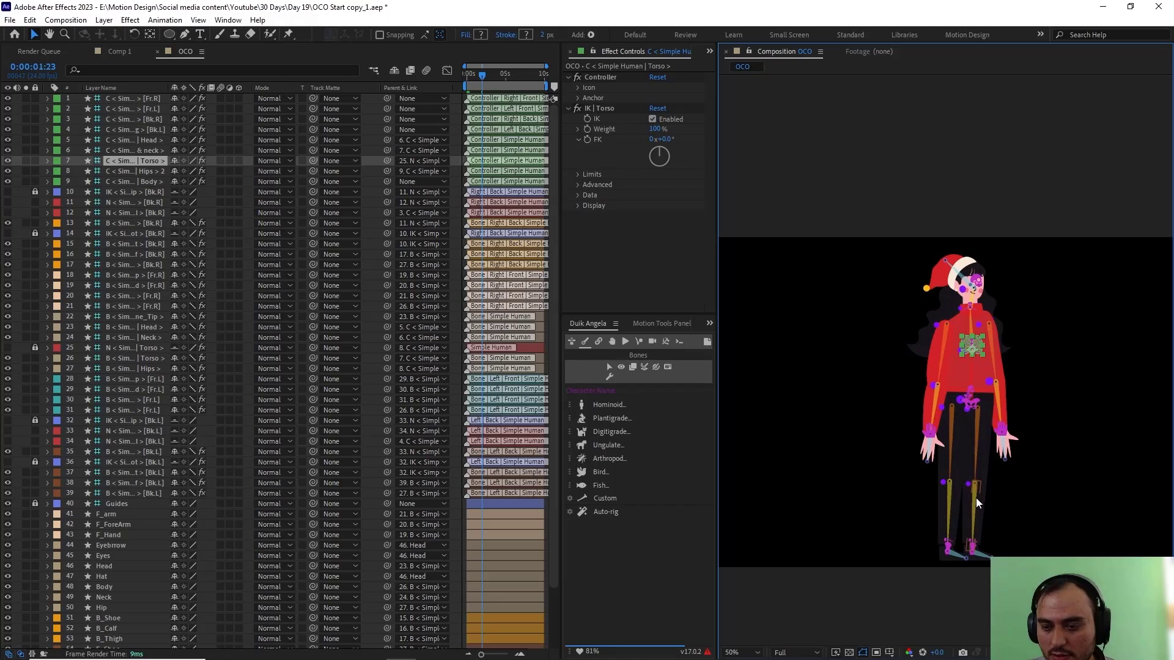
Step: Test the knee bends by raising the [Bk.R] and [Bk.L] leg controllers in turn, undoing each move
click(955, 540)
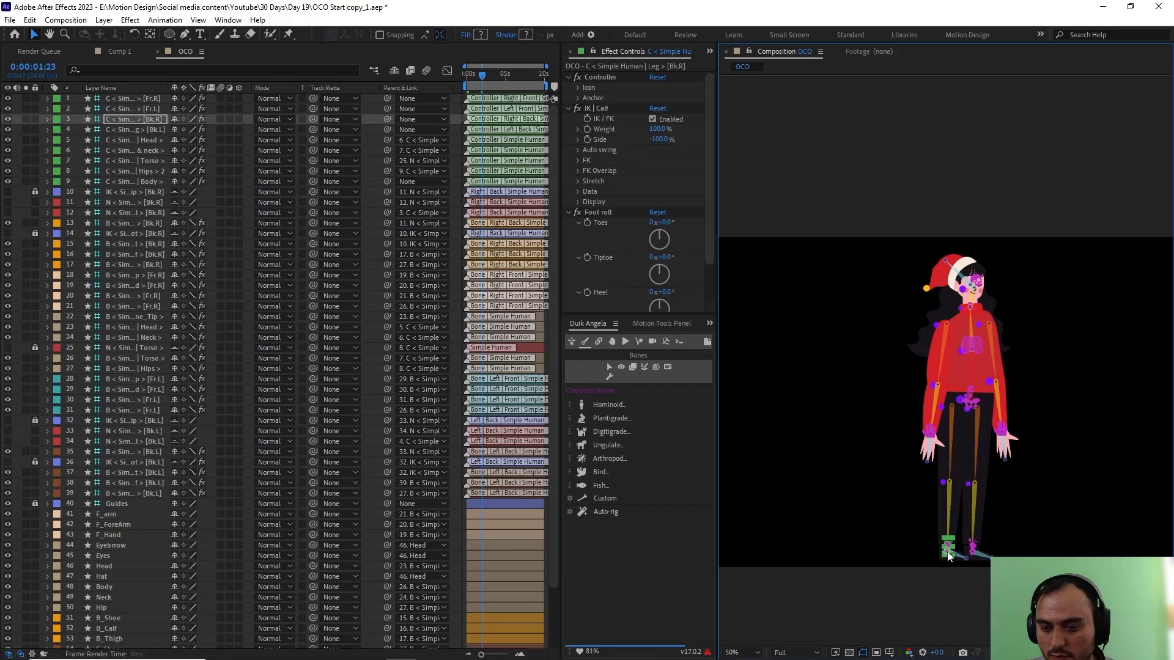
drag(947, 553, 1011, 512)
key(ctrl+z)
click(976, 548)
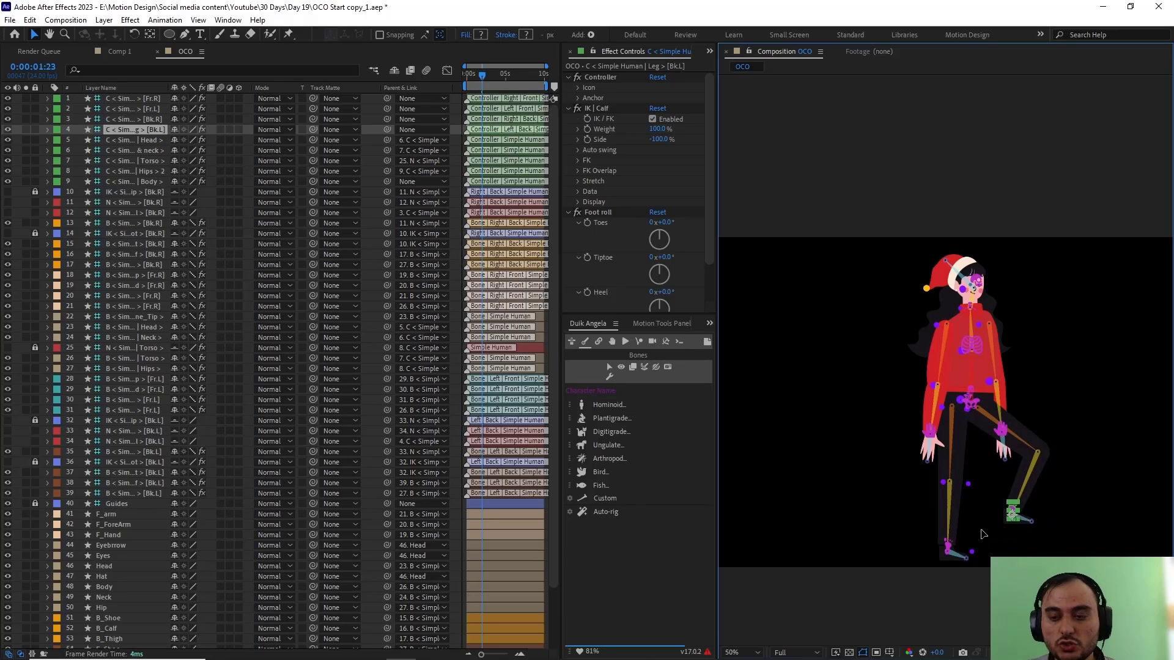
key(ctrl+z)
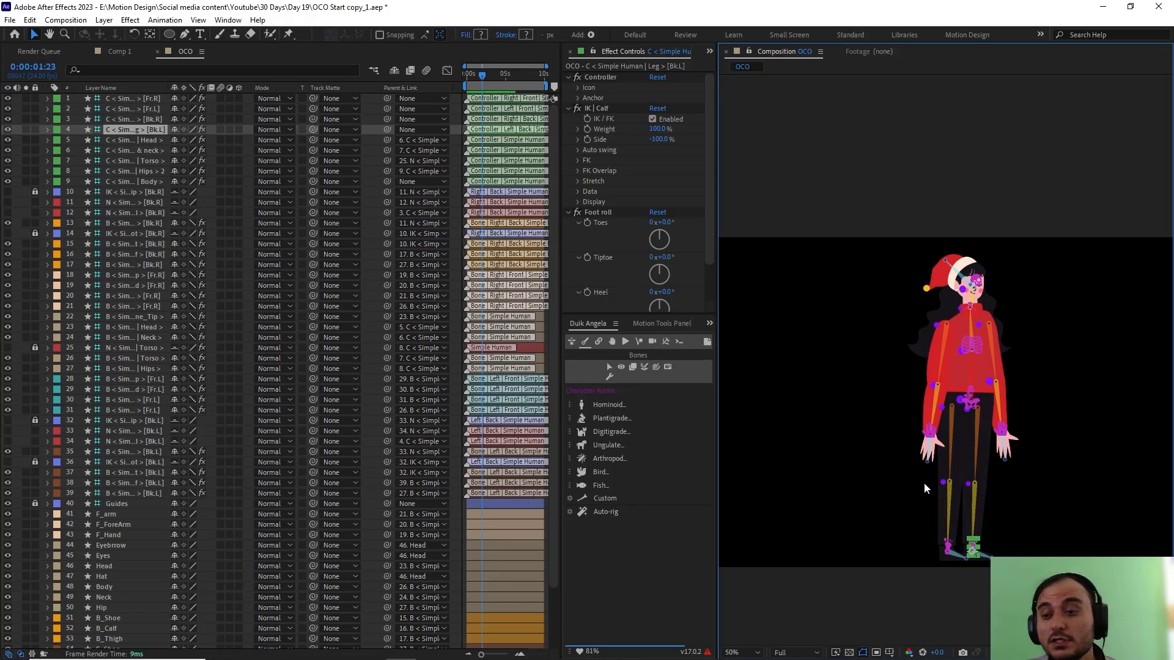
Step: Try out the finished rig by shifting the body with the Hips controller and tilting the head downward with the Head controller
click(948, 331)
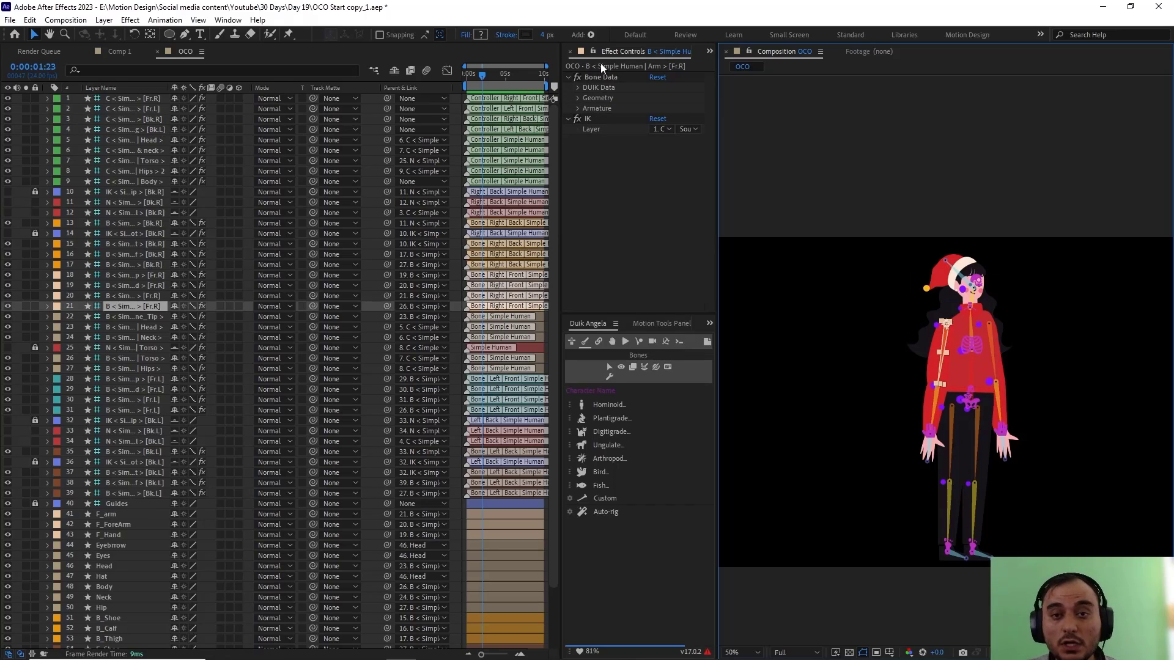
click(967, 407)
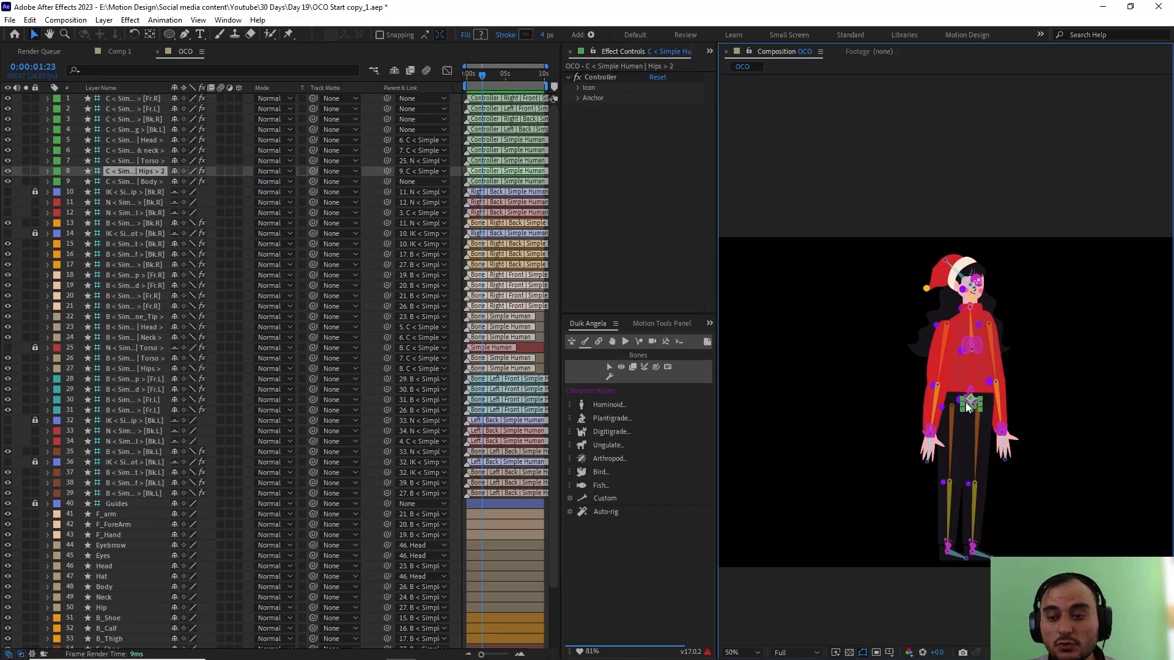
mouse_move(969, 399)
mouse_down()
mouse_move(955, 434)
mouse_move(951, 401)
mouse_move(956, 419)
mouse_move(953, 405)
mouse_move(897, 411)
mouse_move(998, 431)
mouse_move(978, 408)
mouse_up()
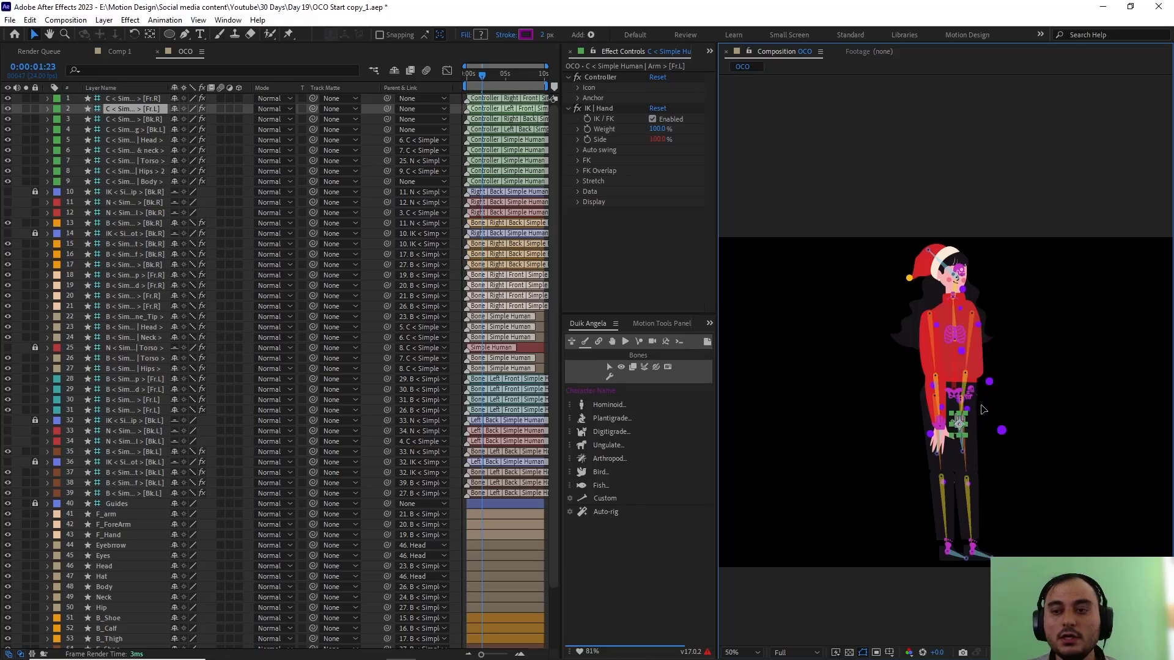
click(960, 270)
drag(959, 270, 947, 286)
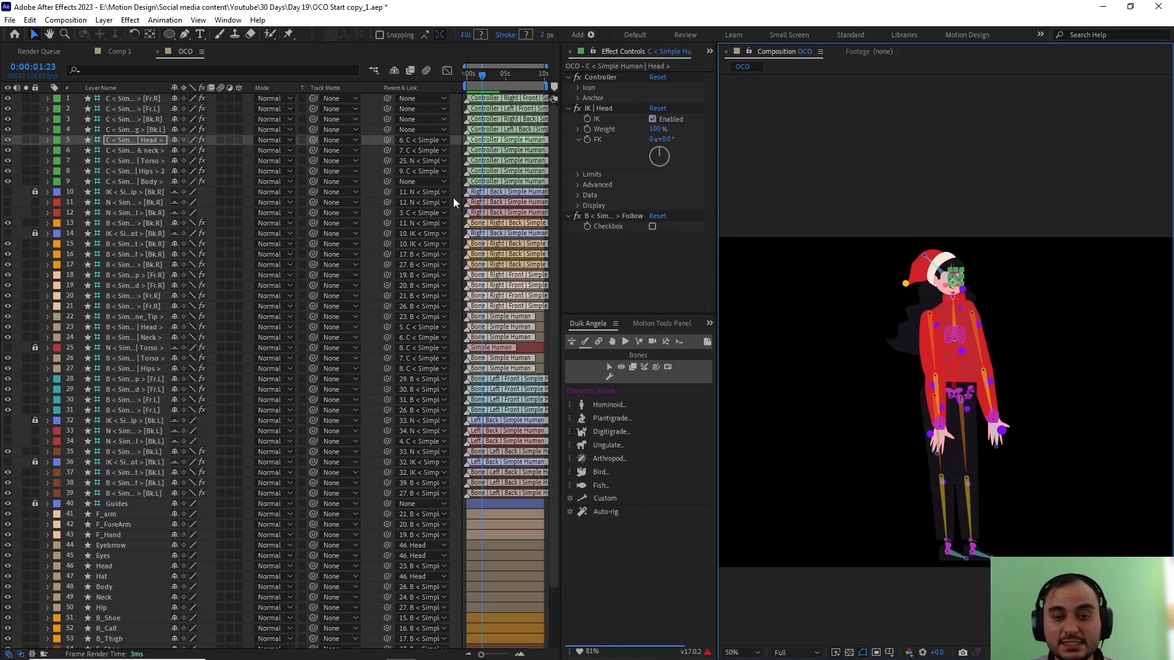
Step: Save all bones as a new OCO meta-rig named "Test Character" in Duik's Hominoid category
click(573, 343)
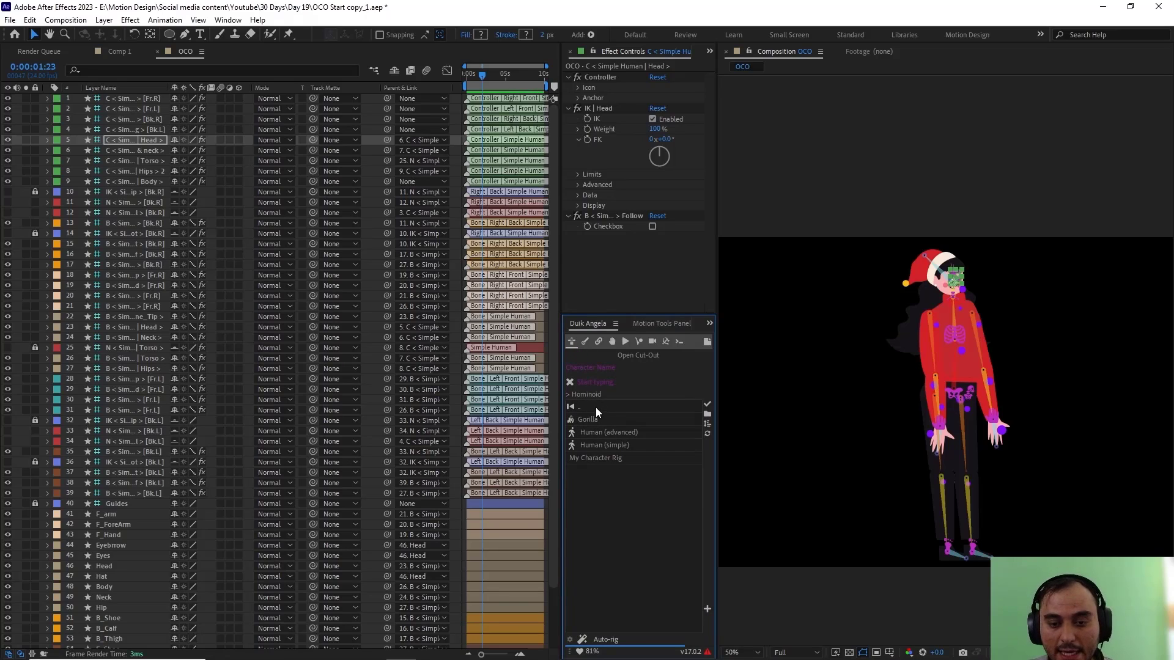
click(707, 610)
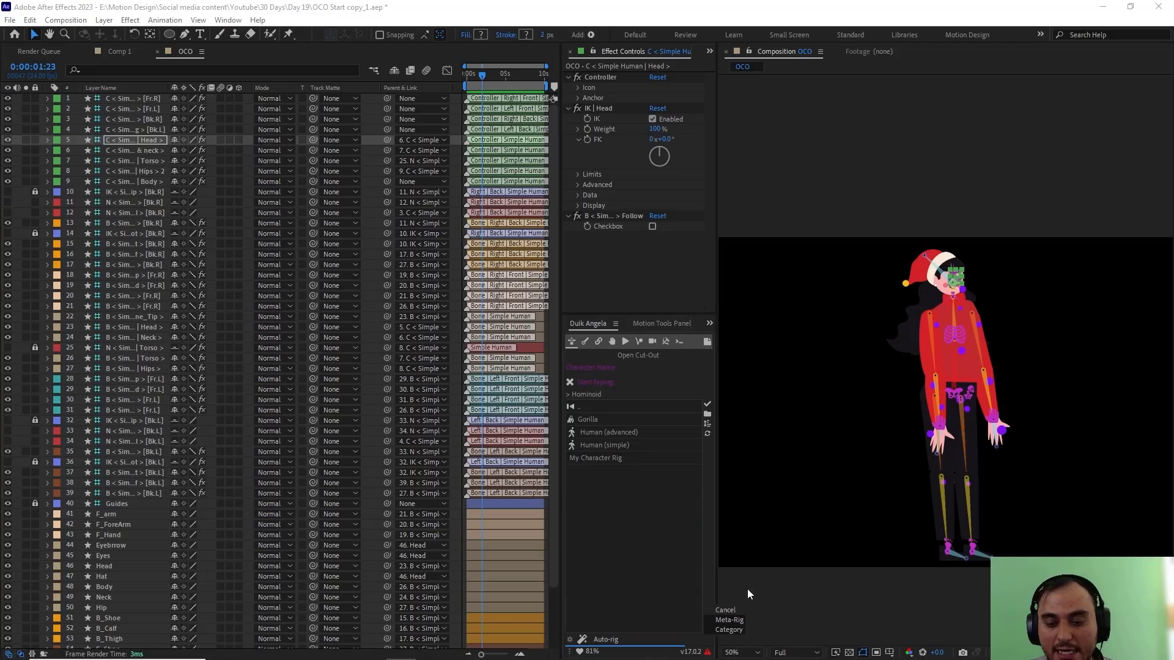
click(729, 621)
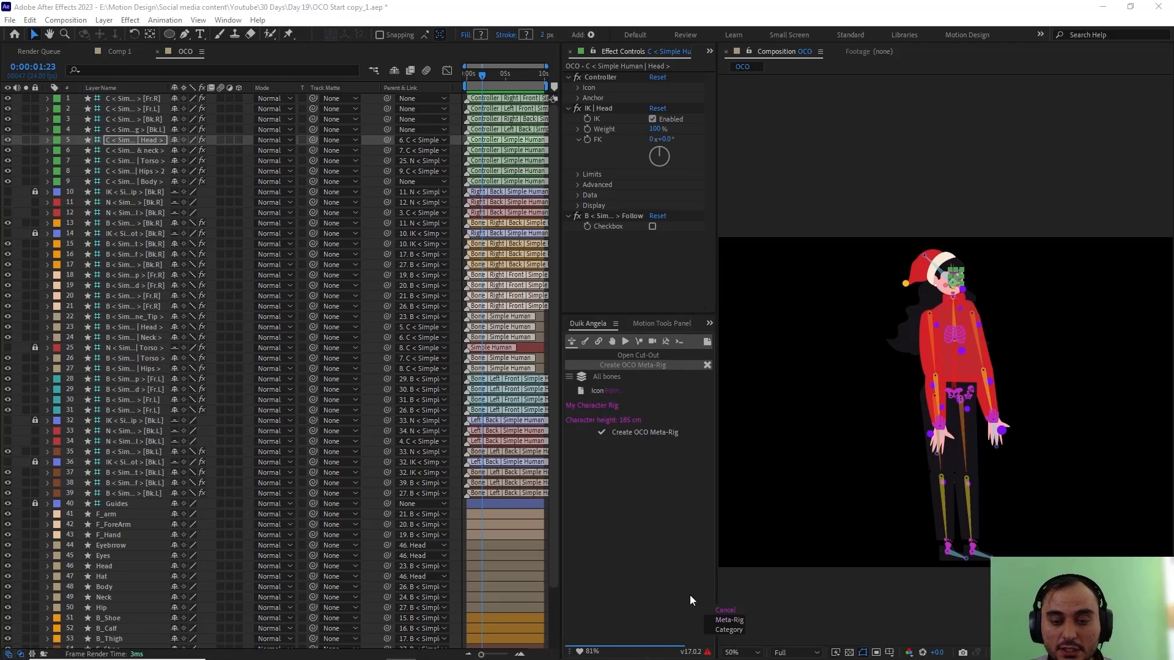
click(610, 407)
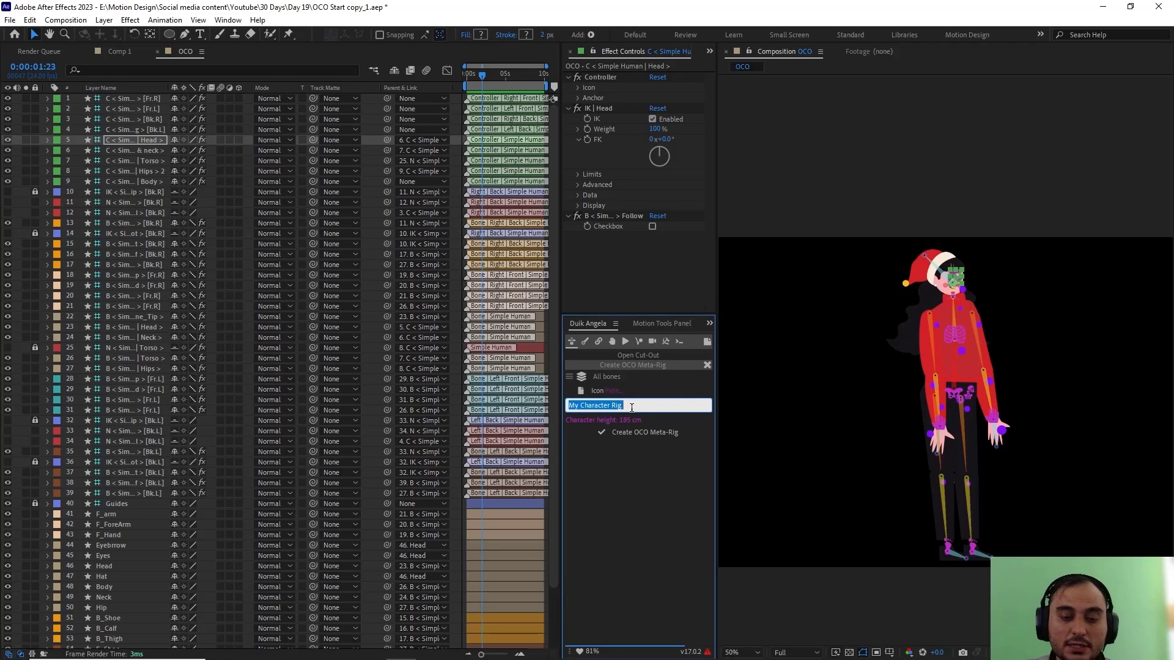
key(BackSpace)
text(Test )
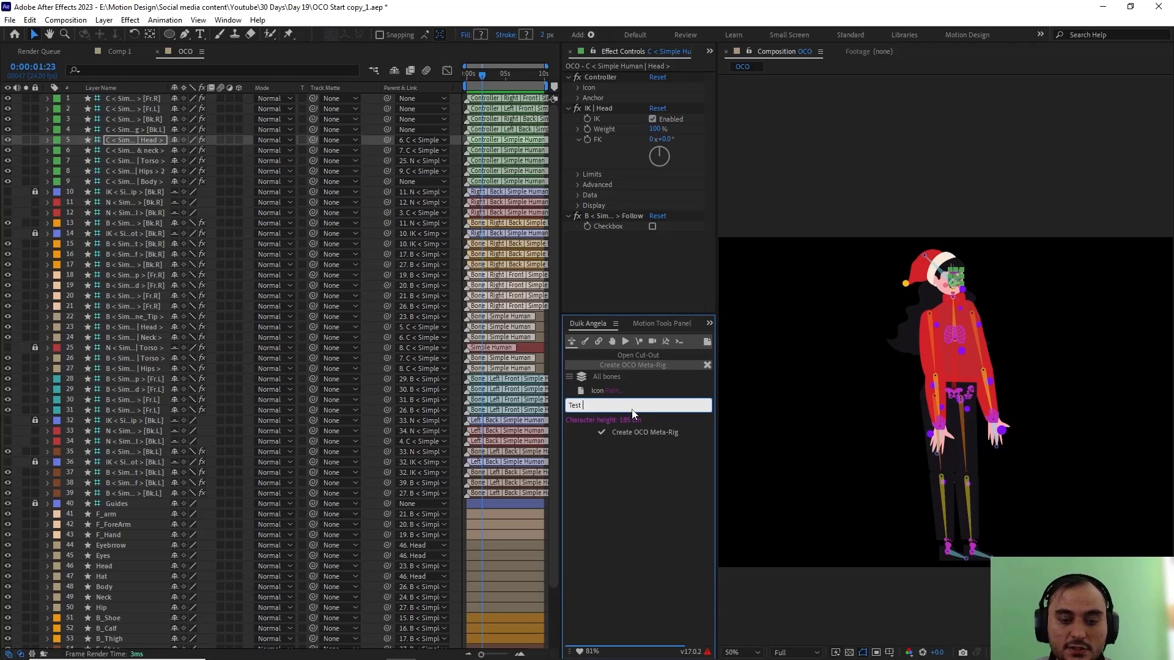
text(Character)
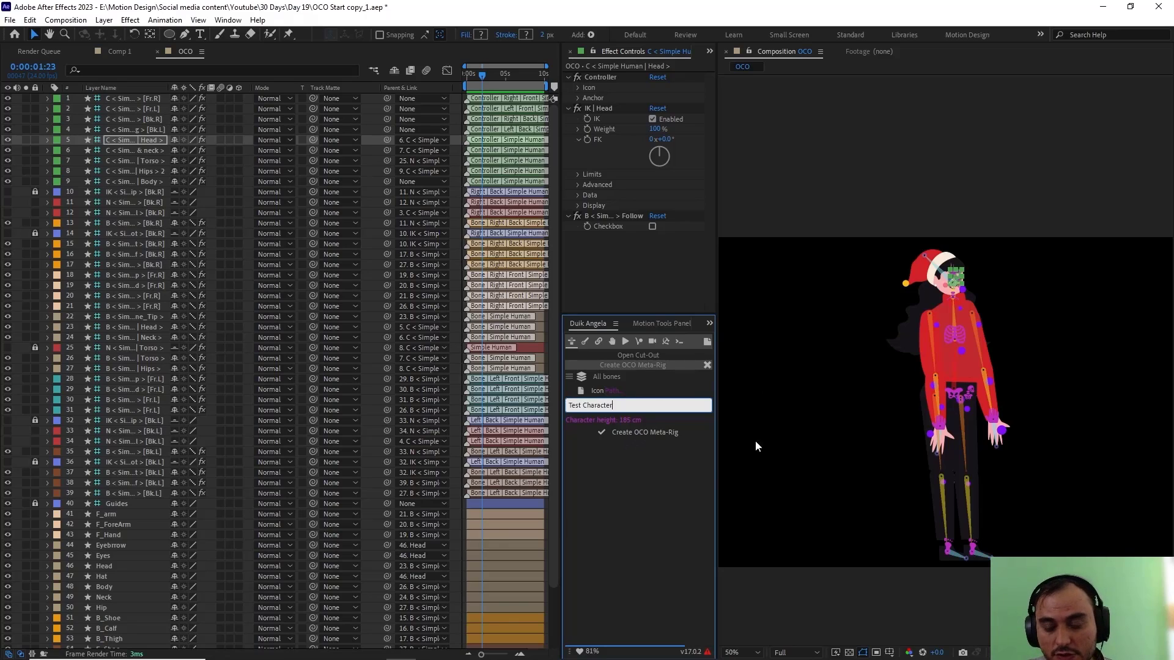
click(644, 431)
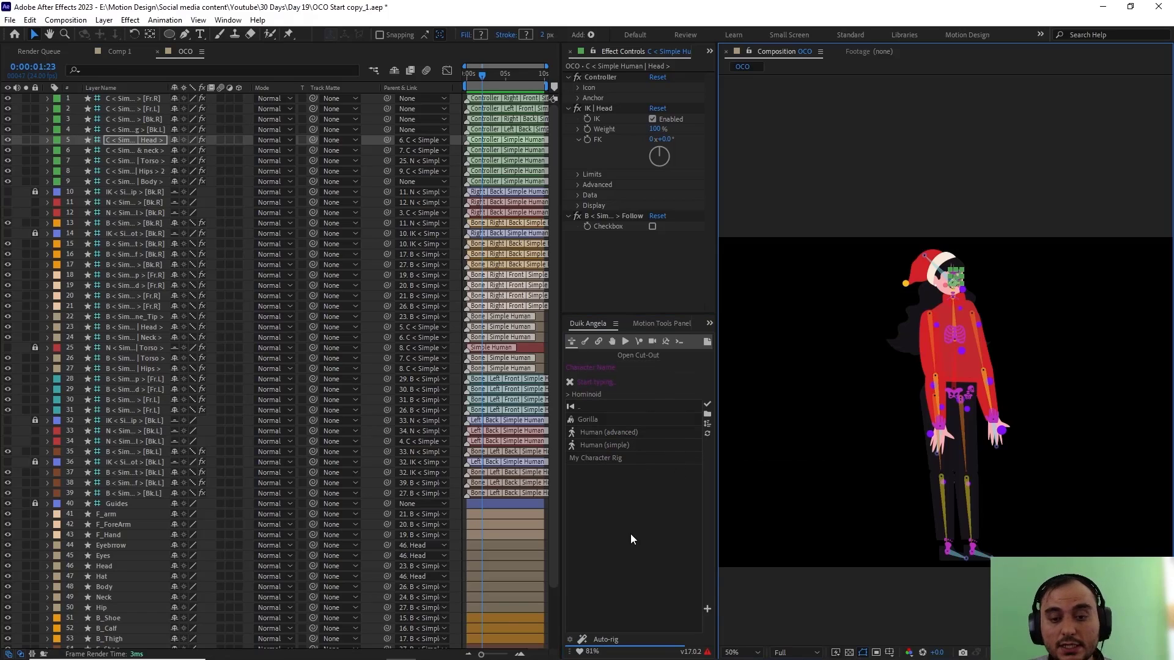
Step: Reload the Hominoid meta-rig list and build the saved Test Character rig in the empty Comp 1 composition
click(589, 407)
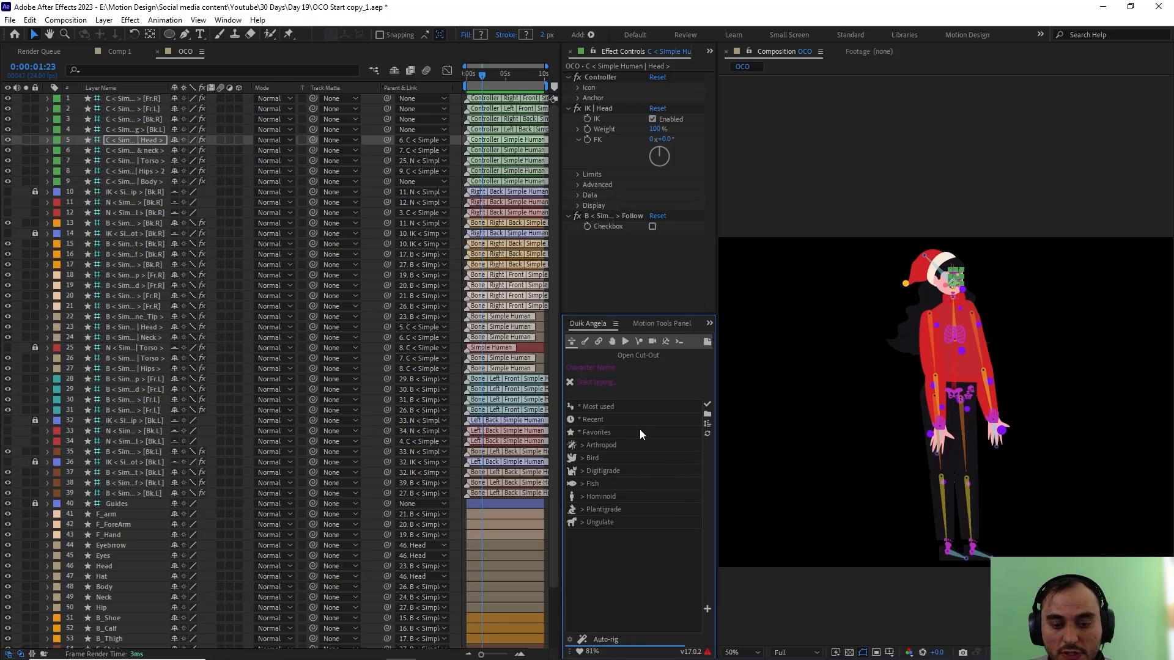
click(612, 497)
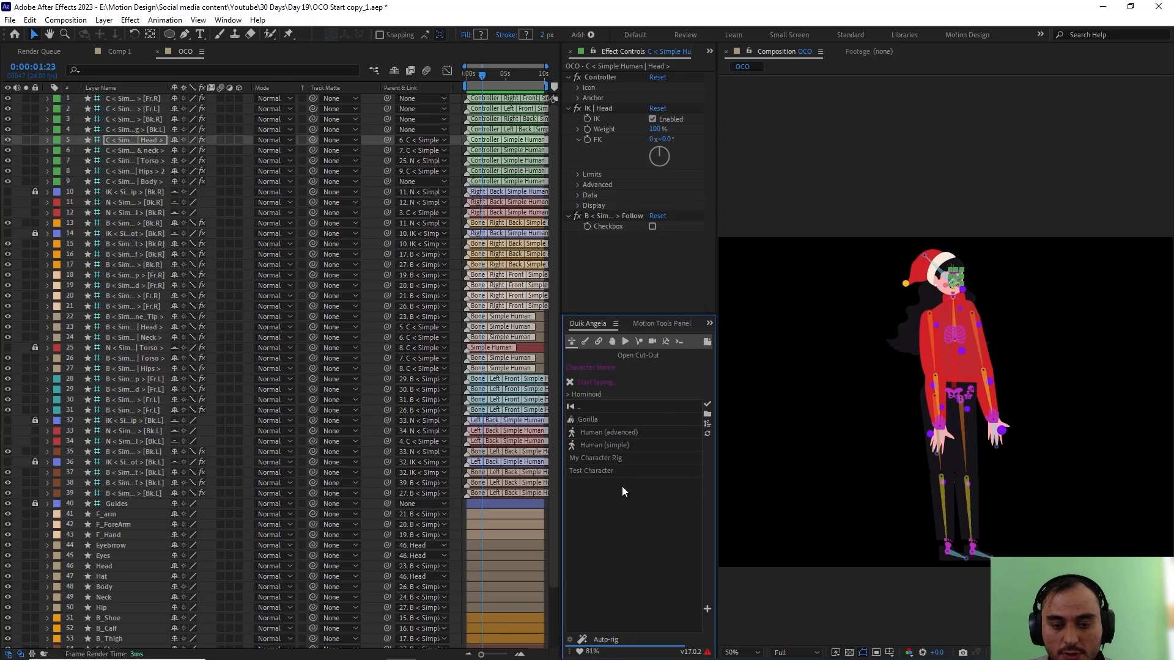
click(599, 473)
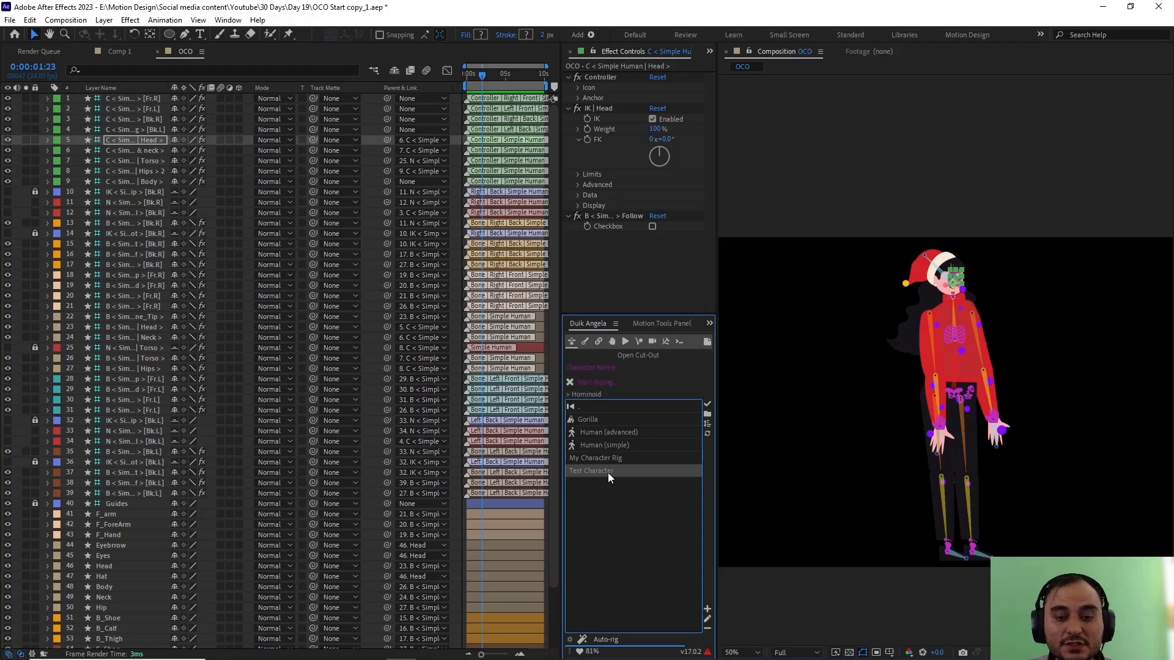
click(119, 51)
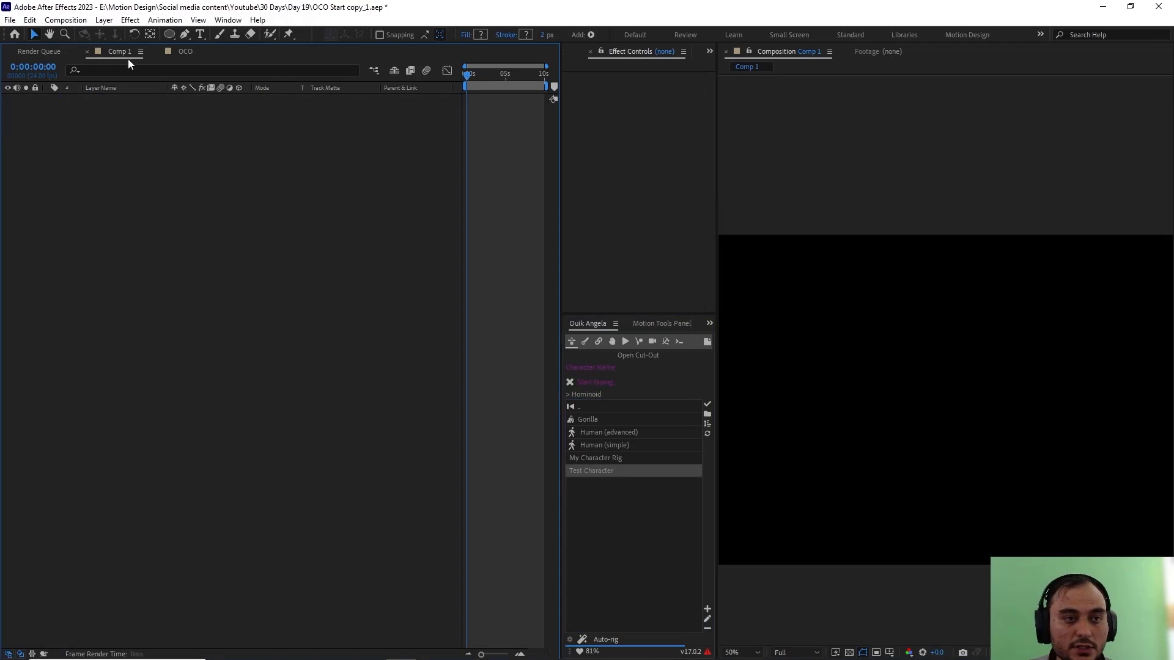
double_click(603, 471)
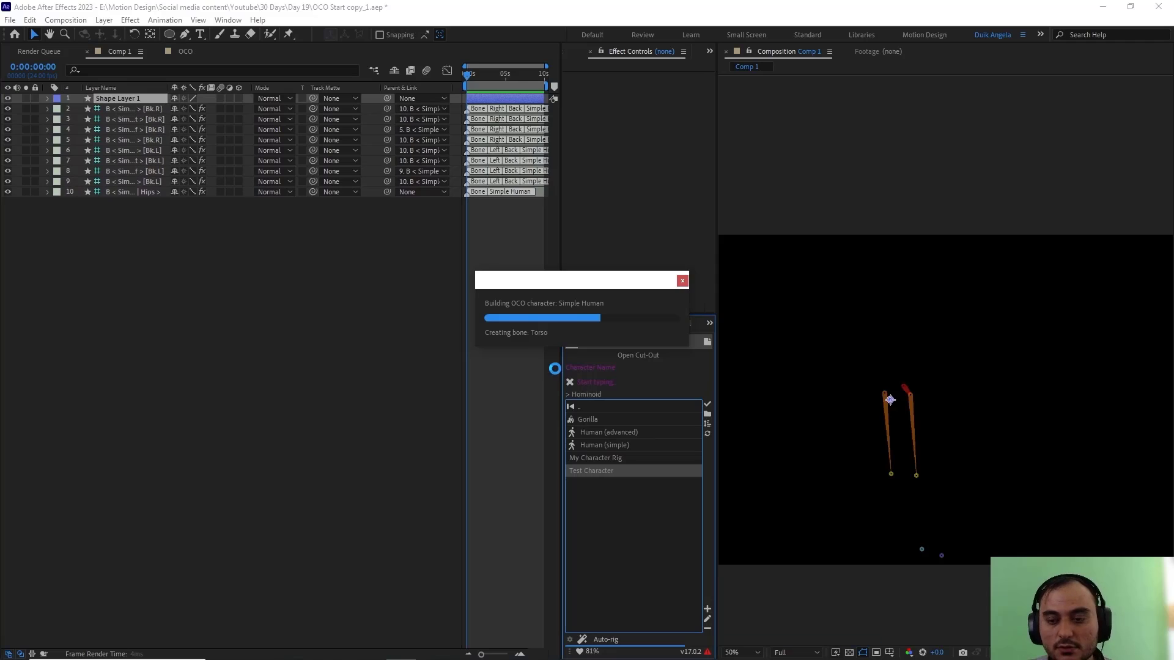